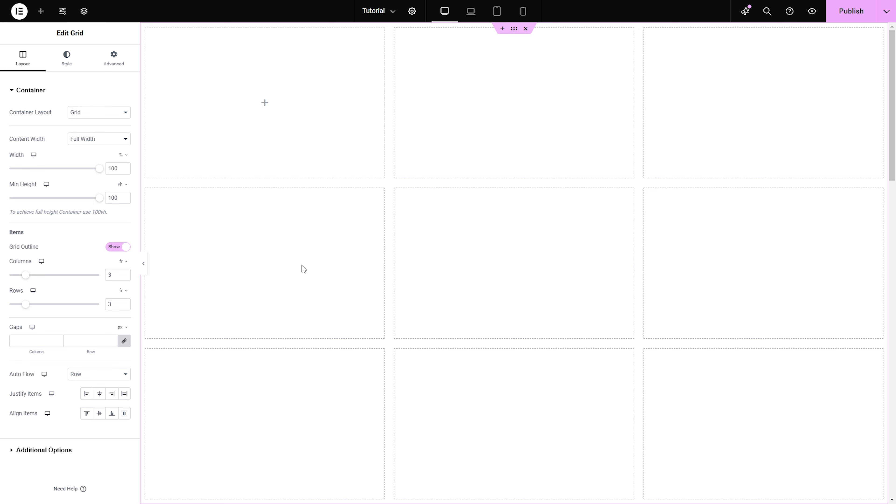
Add two heading widgets to the grid, filling the first two cells of the first row.
{"action": "left_click", "coordinate": [42, 11]}
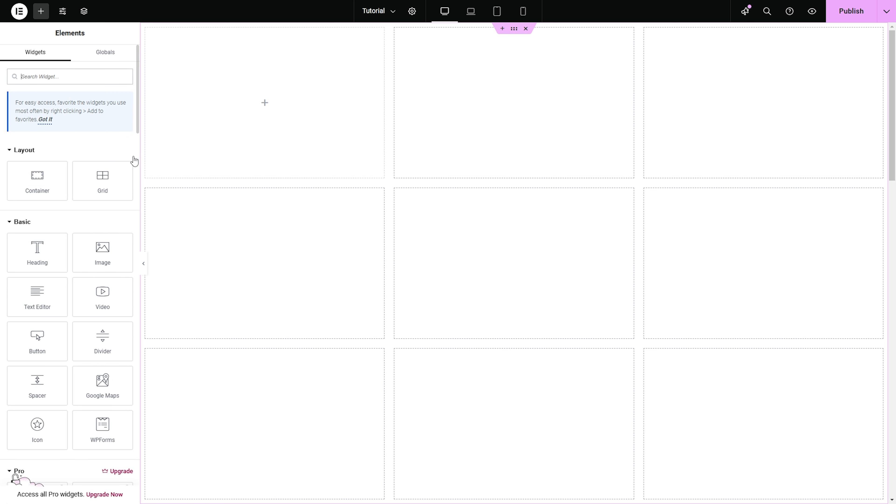
{"action": "left_click", "coordinate": [43, 250]}
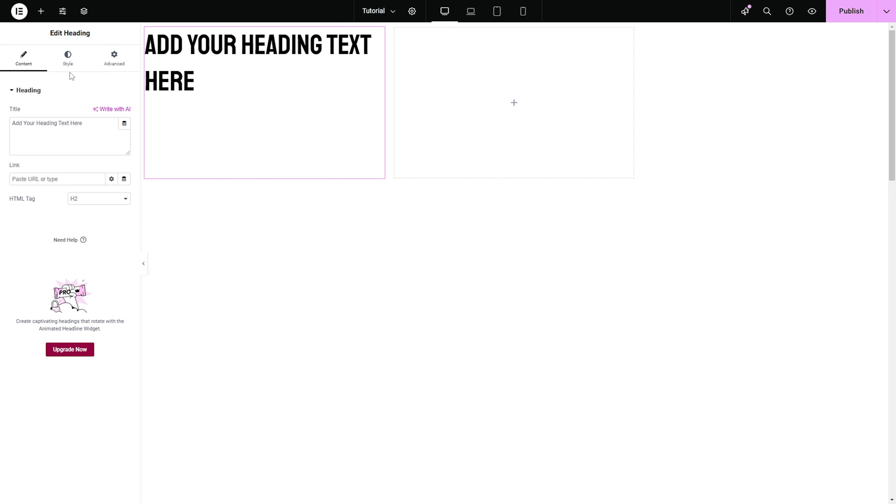
{"action": "left_click", "coordinate": [41, 11]}
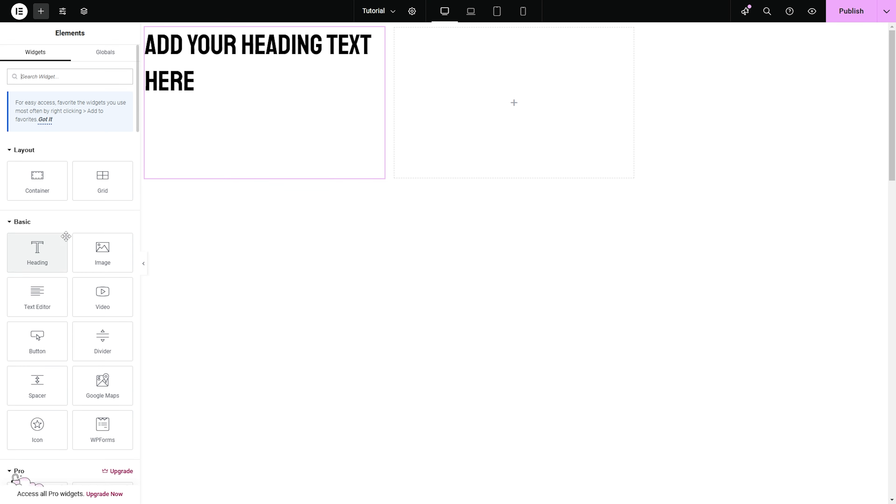
{"action": "left_click", "coordinate": [51, 252]}
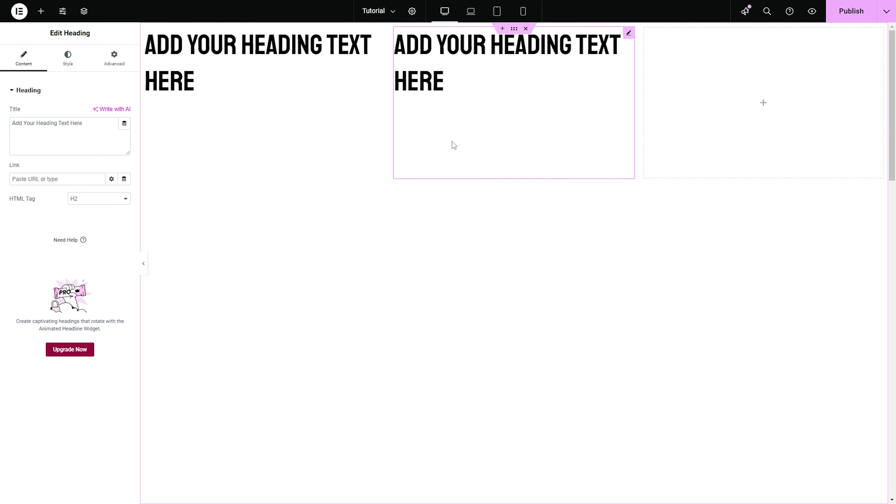
Add an image widget to the grid's third cell and a video widget to the first cell of the second row.
{"action": "left_click", "coordinate": [41, 11]}
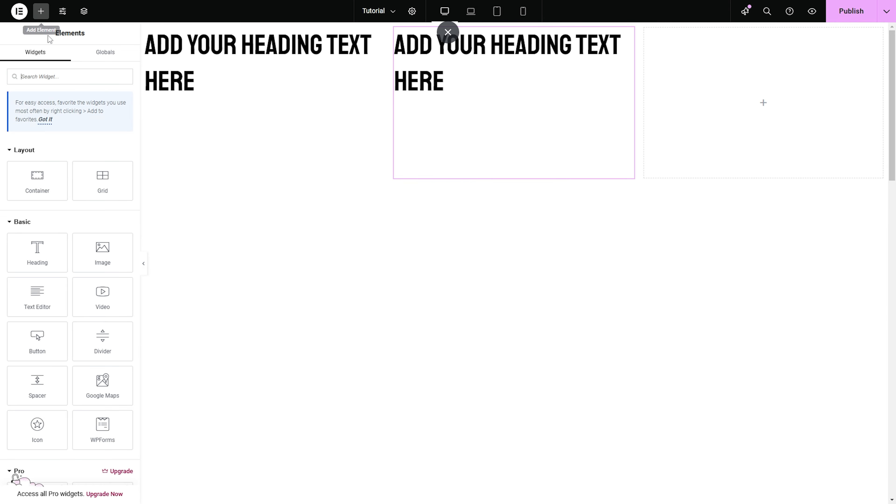
{"action": "left_click", "coordinate": [109, 270]}
{"action": "left_click", "coordinate": [41, 11]}
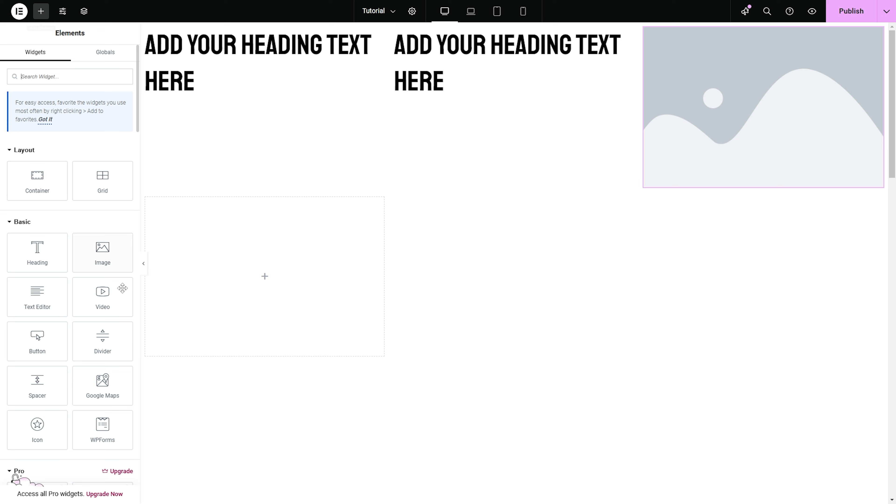
{"action": "left_click", "coordinate": [109, 306]}
{"action": "left_click", "coordinate": [41, 11]}
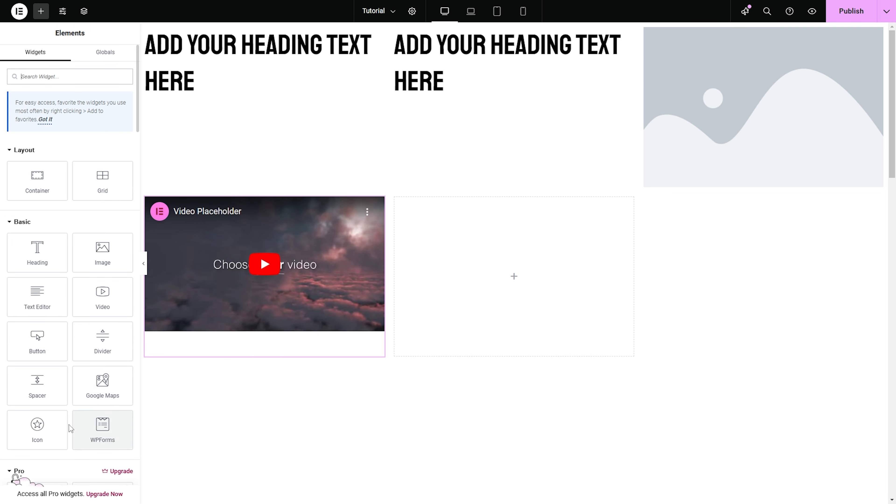
{"action": "left_click", "coordinate": [38, 430]}
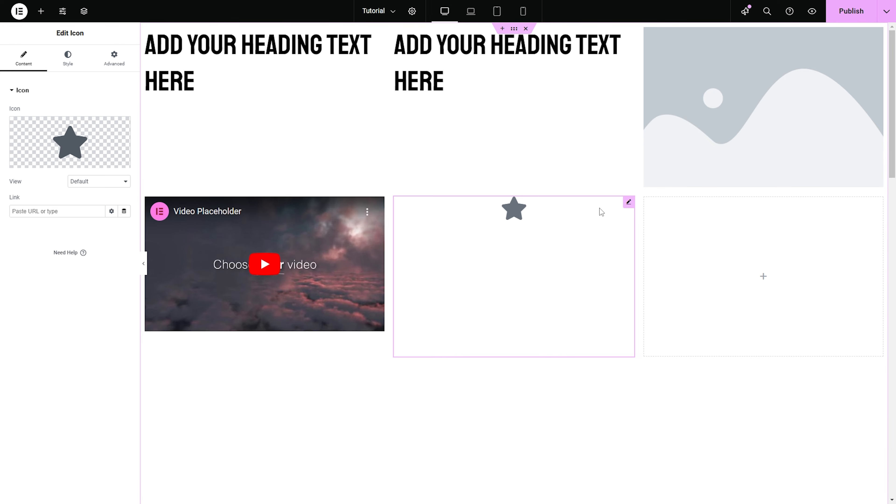
{"action": "key", "text": "Delete"}
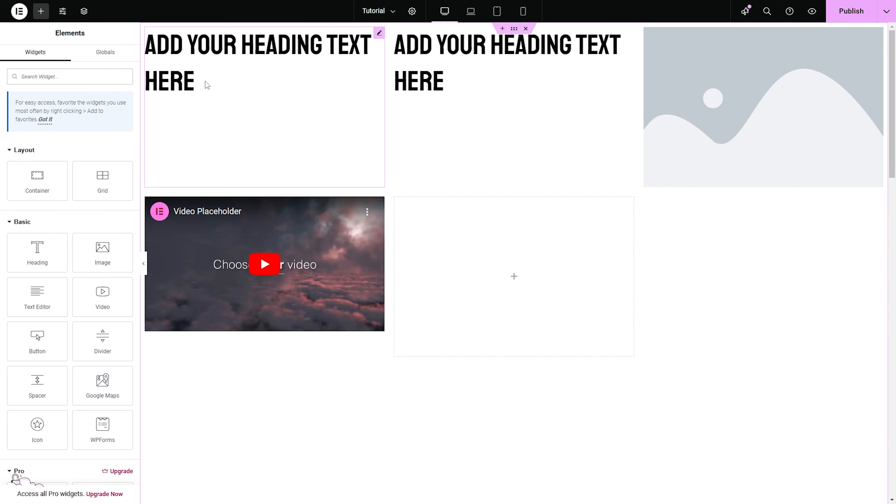
{"action": "left_click", "coordinate": [37, 262]}
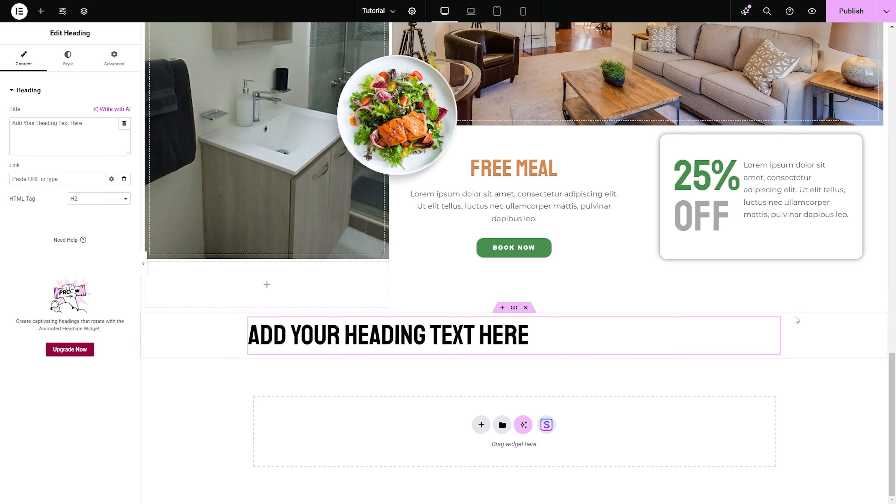
{"action": "key", "text": "Delete"}
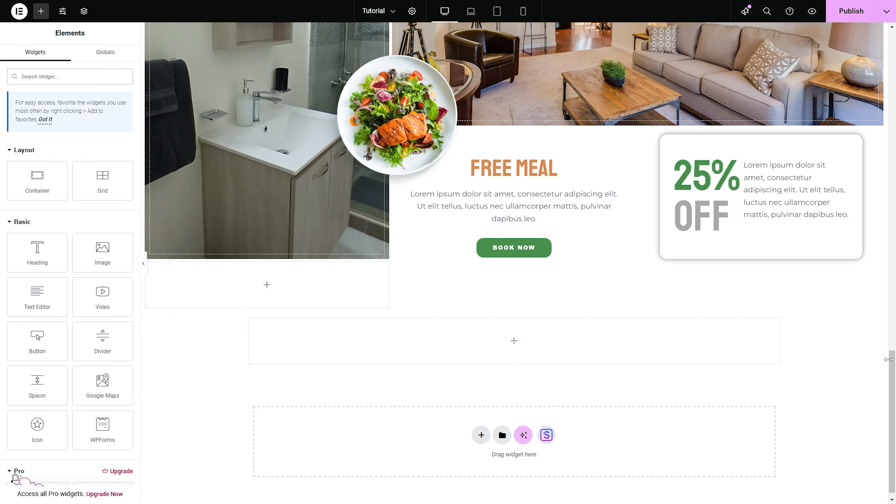
{"action": "scroll", "coordinate": [852, 115], "scroll_direction": "up", "scroll_amount": 15}
{"action": "scroll", "coordinate": [852, 115], "scroll_direction": "up", "scroll_amount": 8}
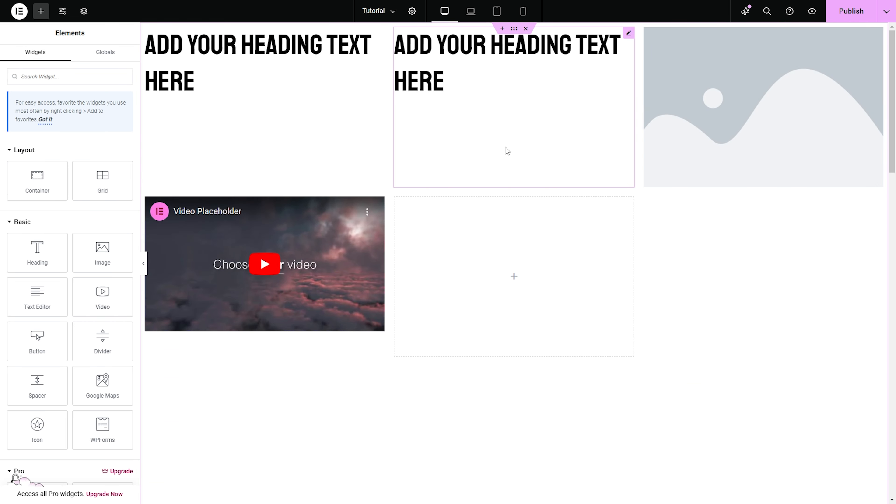
Add a heading to the grid after the video, and place a text editor widget between the video and that heading.
{"action": "left_click", "coordinate": [514, 29]}
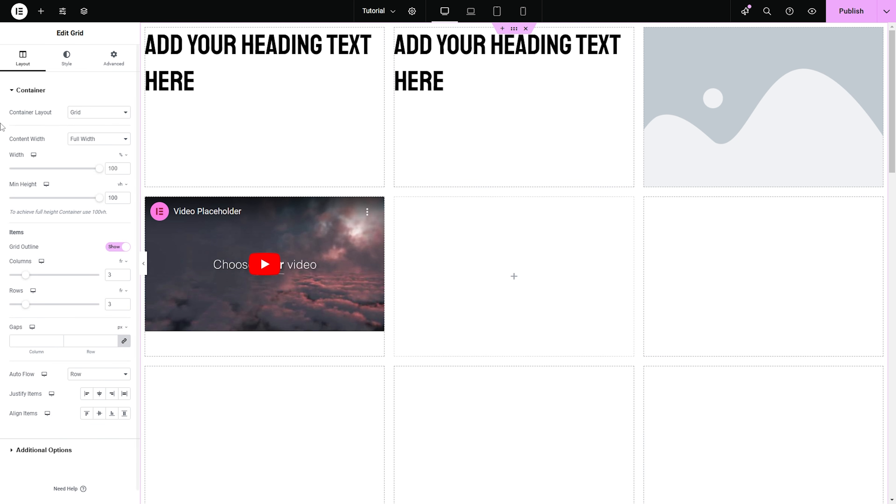
{"action": "left_click", "coordinate": [41, 11]}
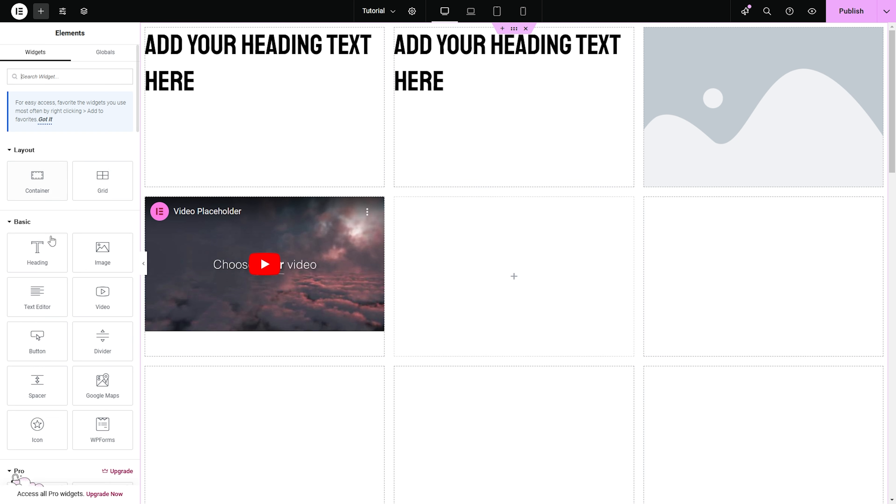
{"action": "left_click", "coordinate": [43, 251]}
{"action": "left_click", "coordinate": [41, 11]}
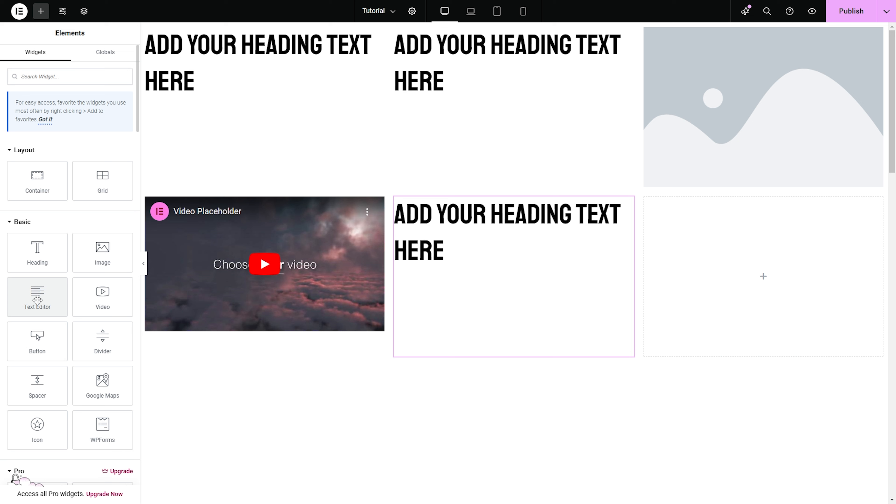
{"action": "left_click_drag", "start_coordinate": [37, 300], "coordinate": [477, 294]}
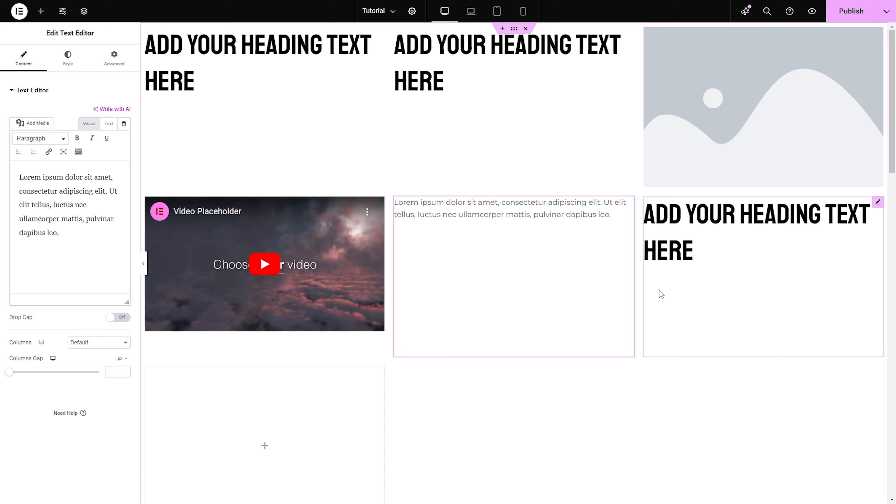
Show the page structure and delete the last heading in the grid.
{"action": "left_click", "coordinate": [86, 16]}
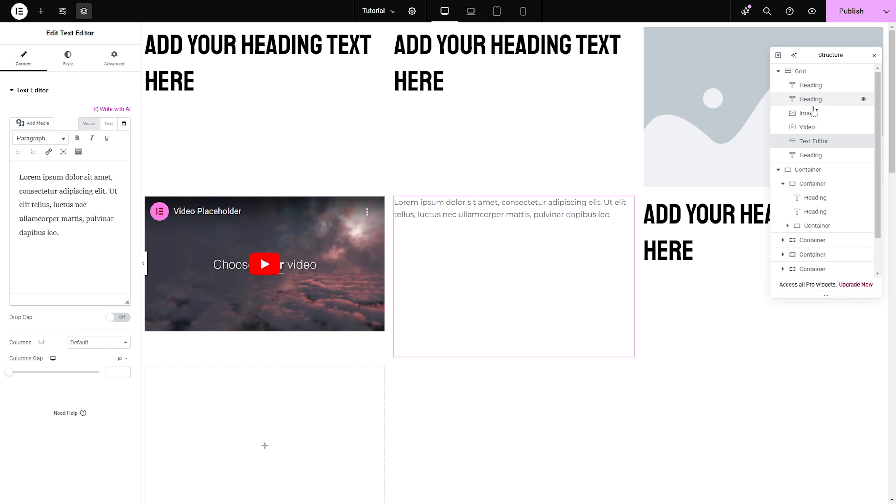
{"action": "left_click", "coordinate": [812, 156]}
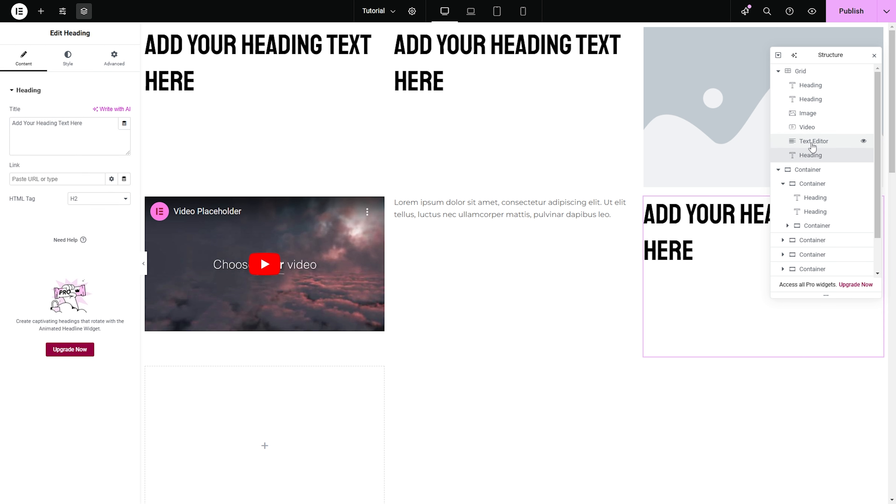
{"action": "right_click", "coordinate": [812, 156]}
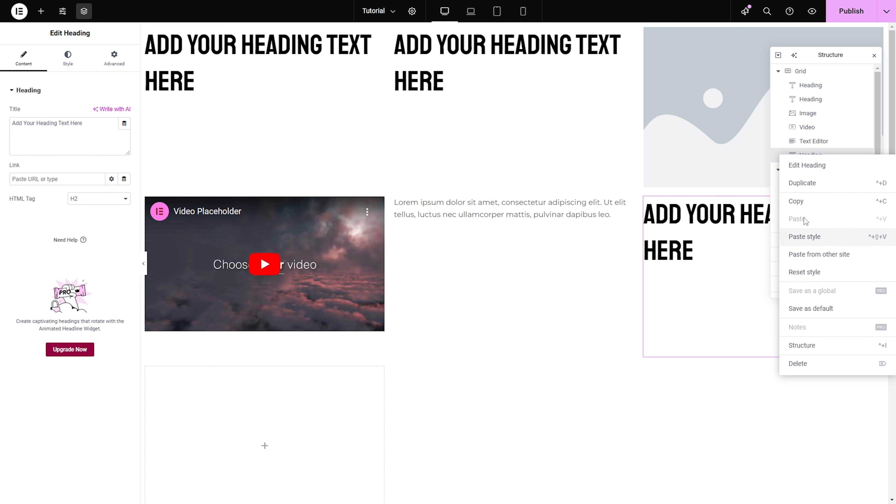
{"action": "left_click", "coordinate": [811, 363]}
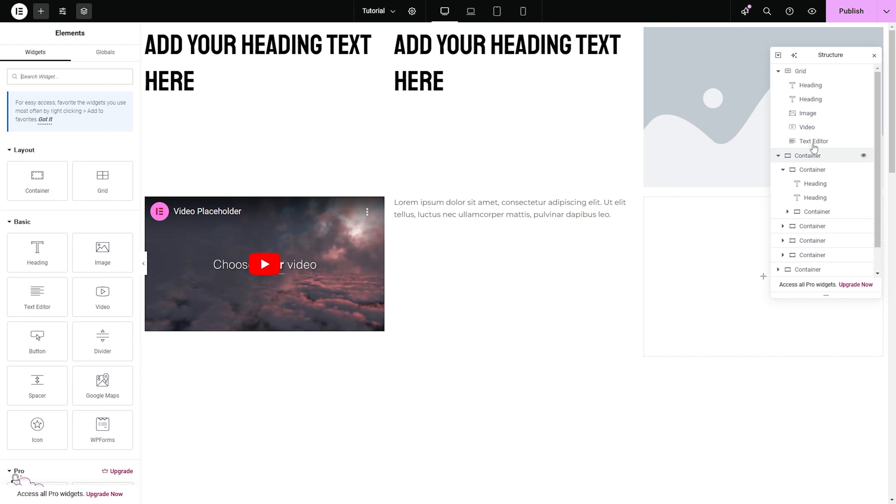
Delete the text editor, video, image and both remaining headings from the grid.
{"action": "left_click", "coordinate": [814, 142]}
{"action": "key", "text": "Delete"}
{"action": "left_click", "coordinate": [810, 128]}
{"action": "key", "text": "Delete"}
{"action": "left_click", "coordinate": [810, 114]}
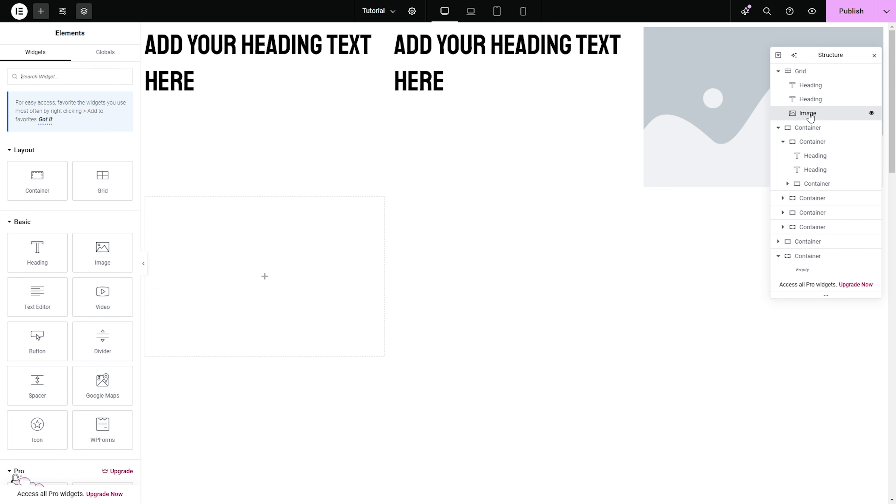
{"action": "key", "text": "Delete"}
{"action": "left_click", "coordinate": [812, 100]}
{"action": "key", "text": "Delete"}
{"action": "left_click", "coordinate": [814, 86]}
{"action": "key", "text": "Delete"}
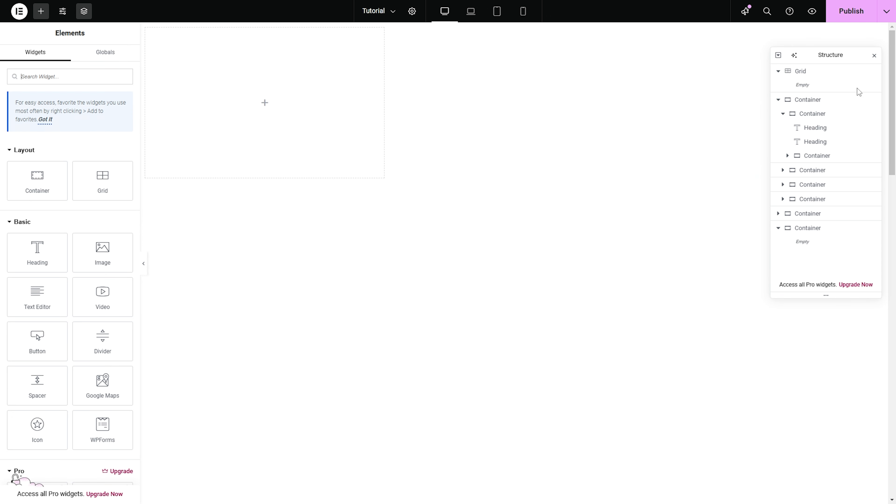
Select the empty grid and add a container to its first cell.
{"action": "left_click", "coordinate": [816, 74]}
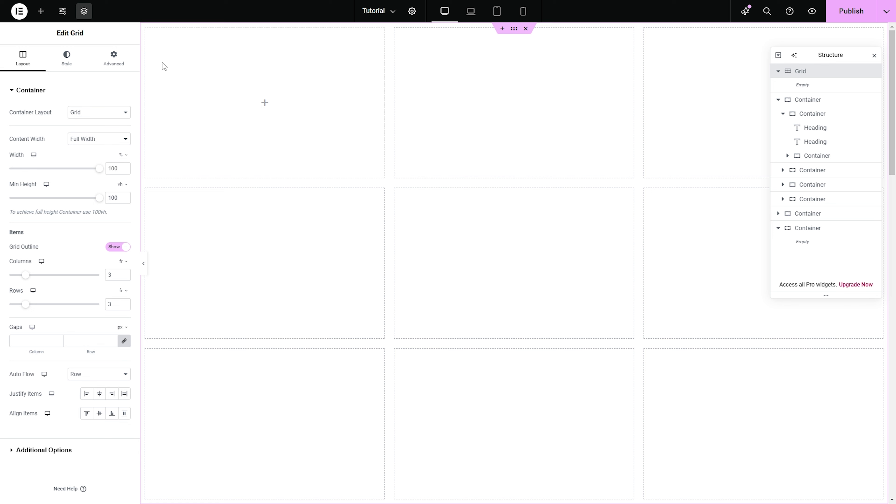
{"action": "left_click", "coordinate": [41, 11]}
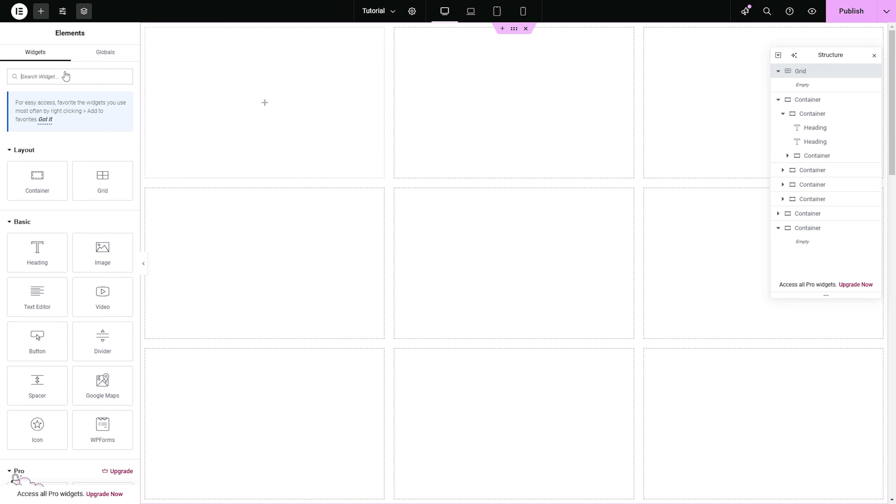
{"action": "left_click", "coordinate": [40, 180]}
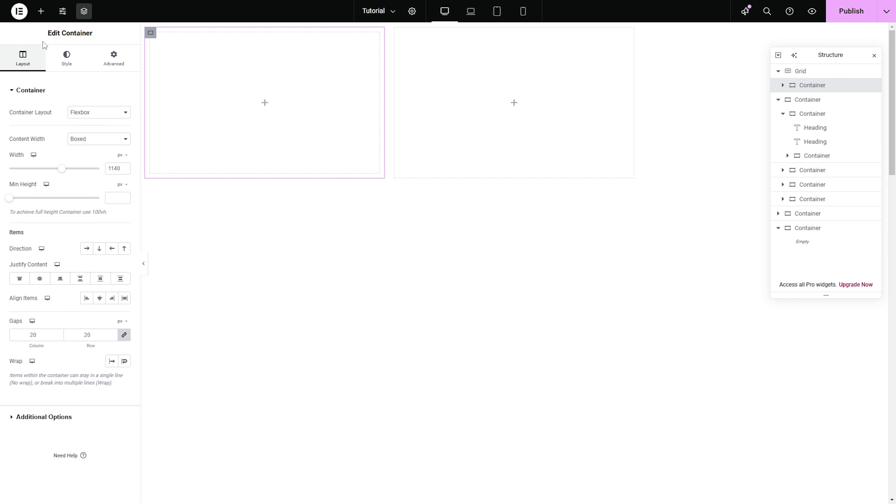
Add a heading and a text editor widget inside the container in the grid's first cell.
{"action": "left_click", "coordinate": [40, 12]}
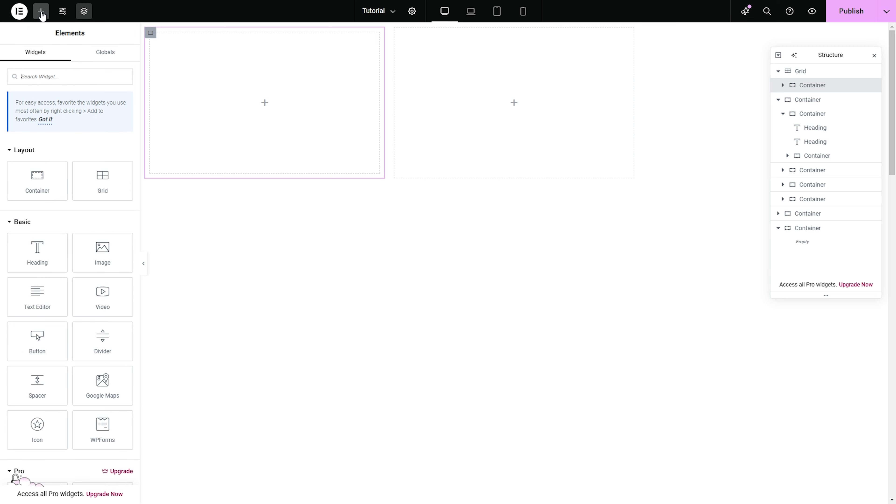
{"action": "left_click", "coordinate": [38, 250]}
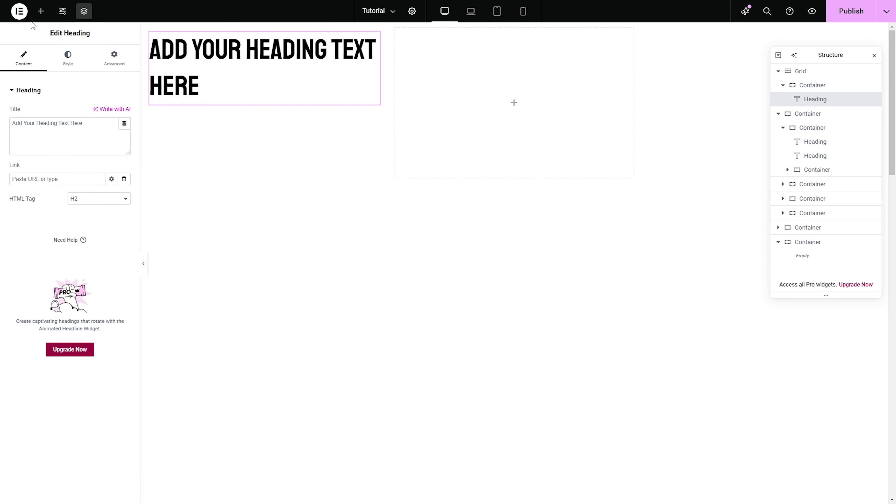
{"action": "left_click", "coordinate": [41, 11]}
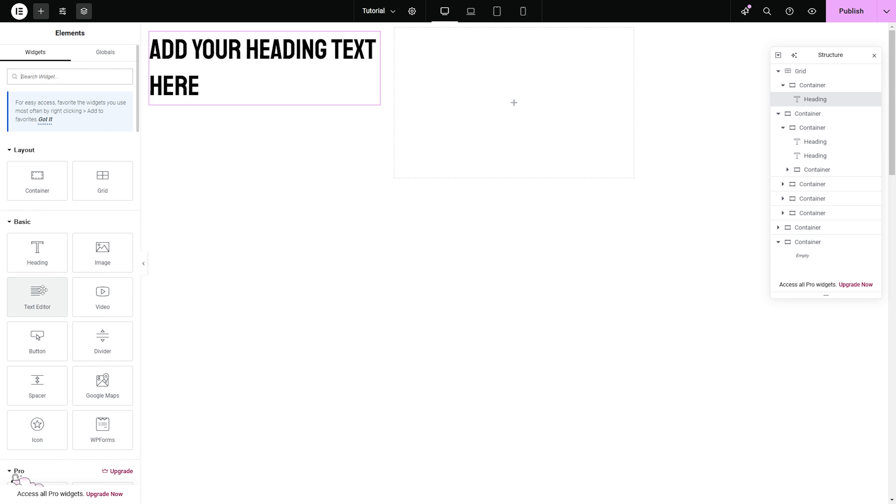
{"action": "left_click", "coordinate": [41, 290]}
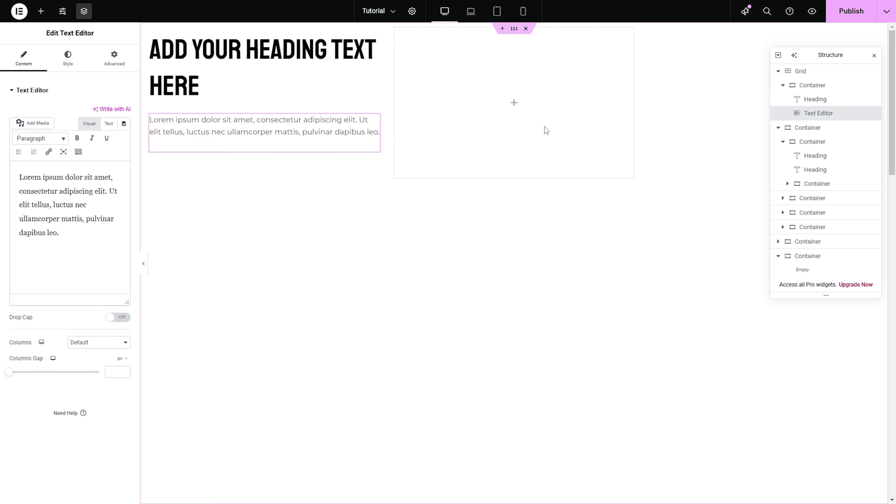
Select the grid, move the Structure window off the edge of the canvas, and add an image widget to the second cell.
{"action": "left_click", "coordinate": [811, 76]}
{"action": "left_click_drag", "start_coordinate": [822, 54], "coordinate": [736, 81]}
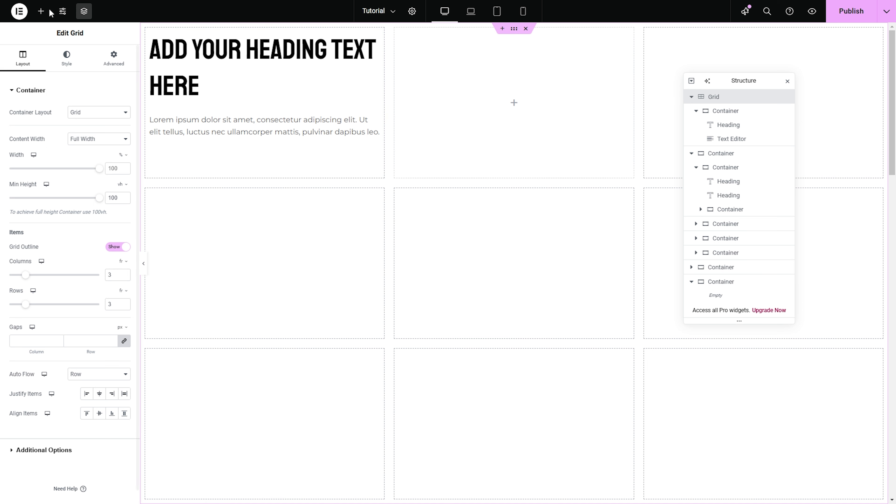
{"action": "left_click", "coordinate": [42, 12]}
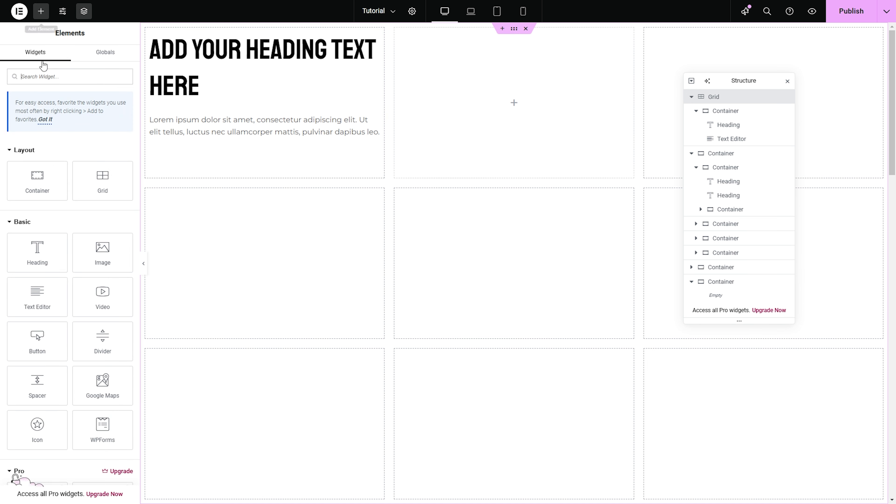
{"action": "left_click", "coordinate": [106, 251]}
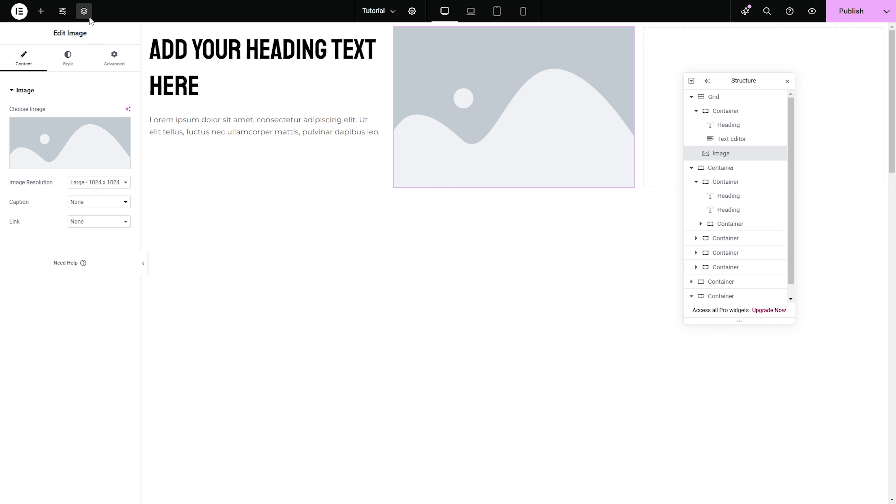
Delete the container and the image from the grid, and select the empty grid.
{"action": "left_click", "coordinate": [697, 111]}
{"action": "left_click", "coordinate": [723, 111]}
{"action": "key", "text": "Delete"}
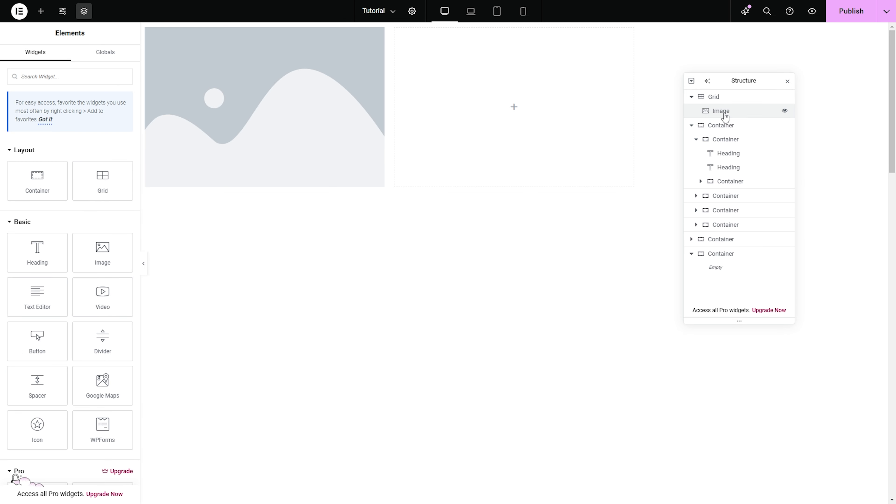
{"action": "left_click", "coordinate": [720, 111]}
{"action": "key", "text": "Delete"}
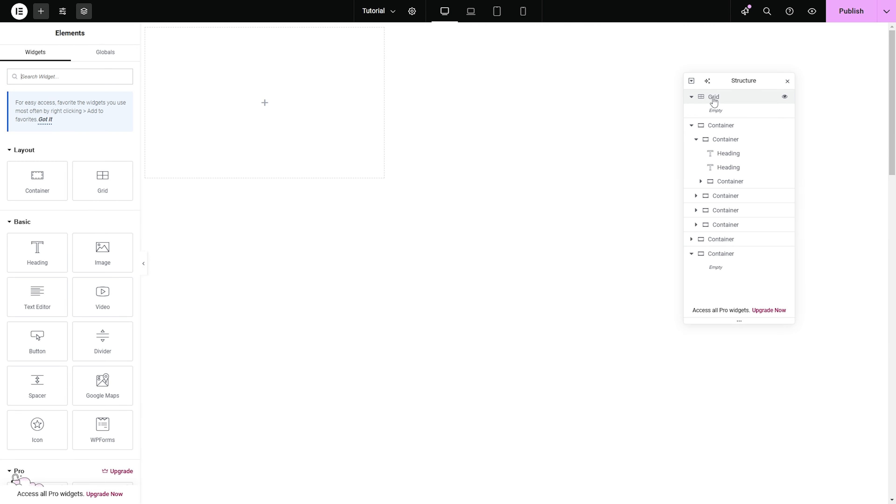
{"action": "left_click", "coordinate": [714, 100]}
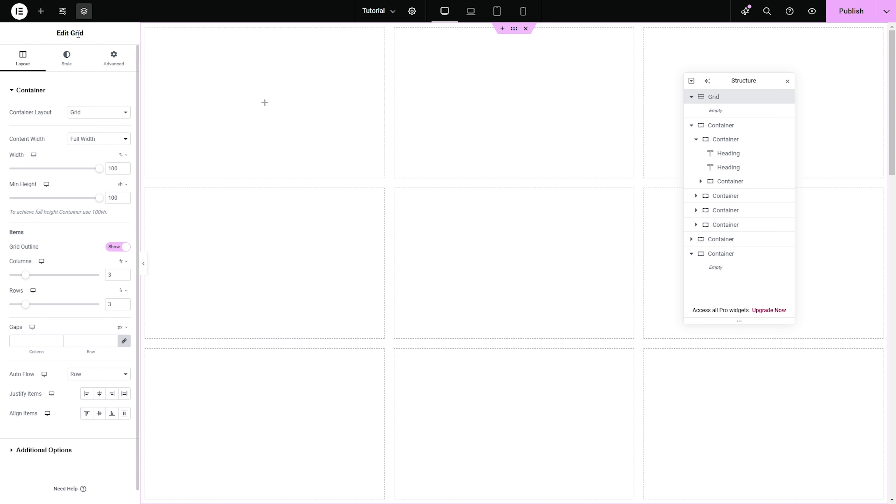
Fill the grid's first two rows with six red-background containers and move the Structure window lower over the canvas.
{"action": "left_click", "coordinate": [40, 11]}
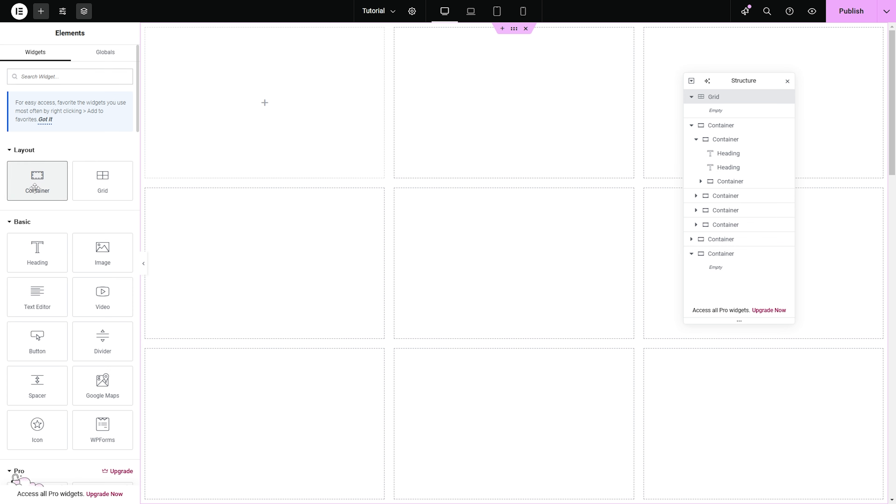
{"action": "left_click_drag", "start_coordinate": [34, 187], "coordinate": [170, 136]}
{"action": "left_click", "coordinate": [67, 59]}
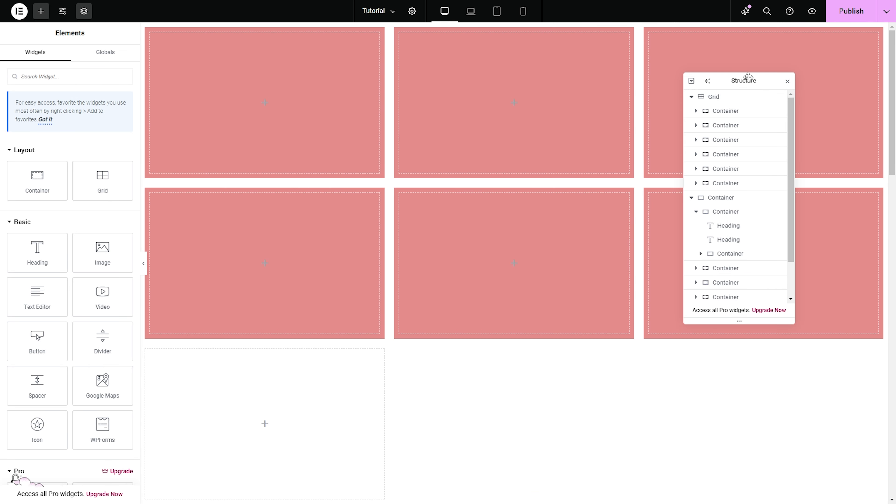
{"action": "left_click_drag", "start_coordinate": [746, 80], "coordinate": [760, 145]}
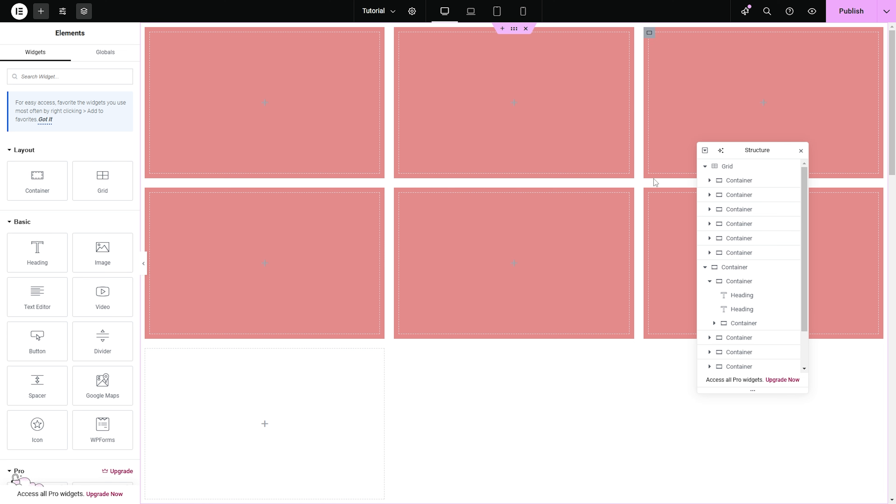
Select the grid, unlink its column and row gaps, and set the column gap to 8 px.
{"action": "left_click", "coordinate": [732, 166]}
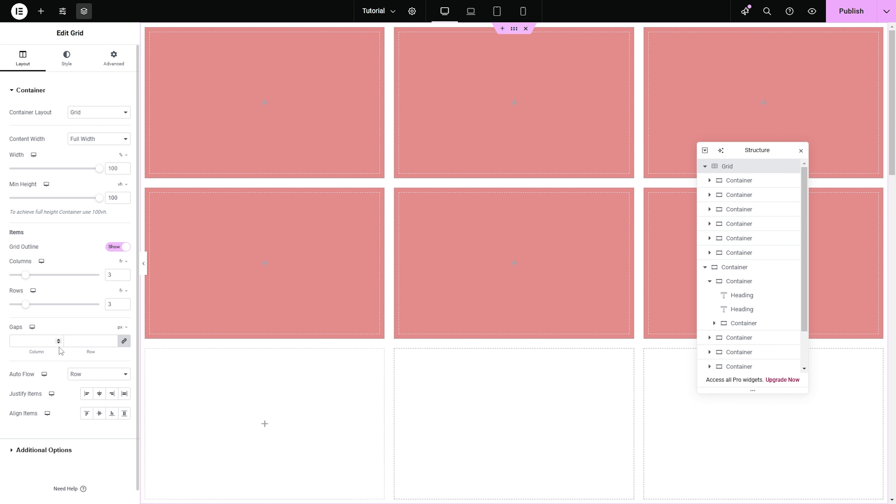
{"action": "left_click", "coordinate": [124, 342]}
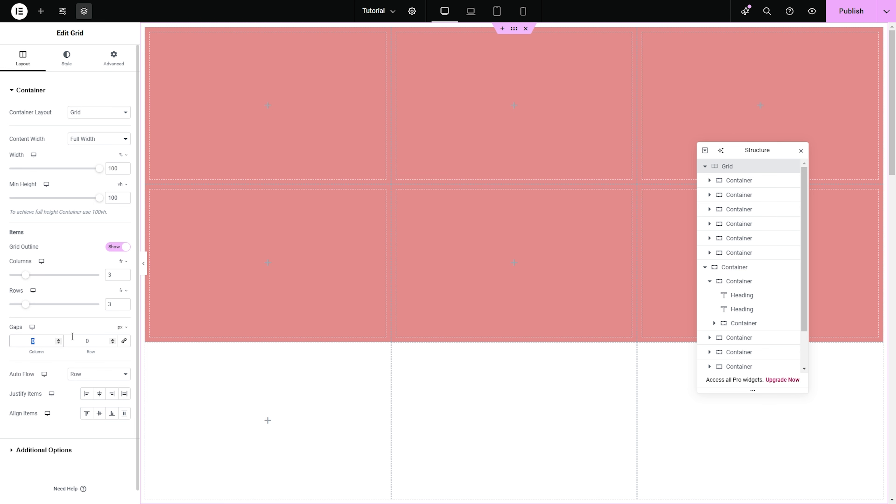
{"action": "left_click", "coordinate": [58, 340]}
{"action": "left_click", "coordinate": [58, 339]}
{"action": "left_click", "coordinate": [59, 340]}
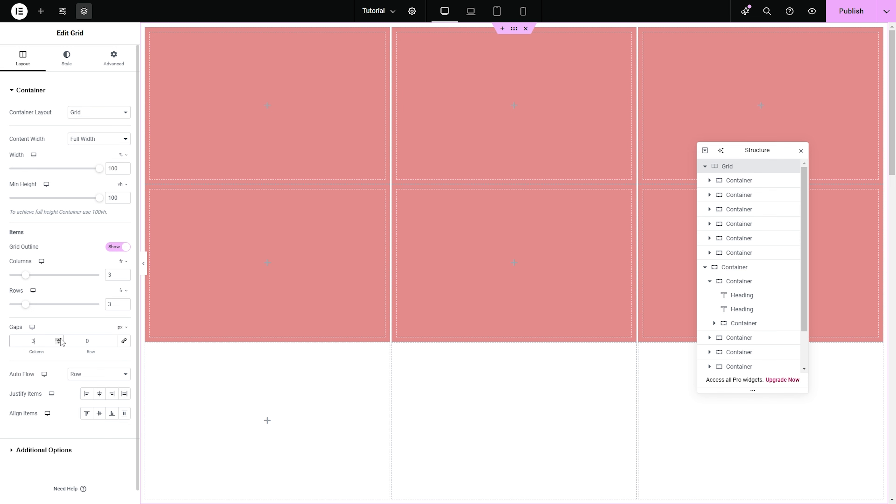
{"action": "left_click", "coordinate": [59, 339]}
{"action": "left_click", "coordinate": [59, 339]}
{"action": "left_click", "coordinate": [58, 340]}
{"action": "left_click", "coordinate": [59, 339]}
{"action": "left_click", "coordinate": [59, 339]}
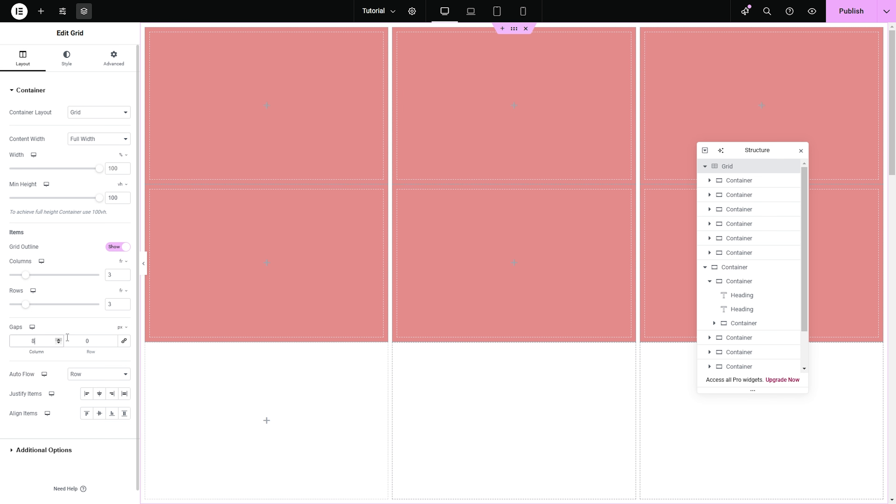
Set the grid's row gap to 10 px and its column gap to 11 px.
{"action": "left_click", "coordinate": [112, 339]}
{"action": "left_click", "coordinate": [112, 338]}
{"action": "left_click", "coordinate": [112, 338]}
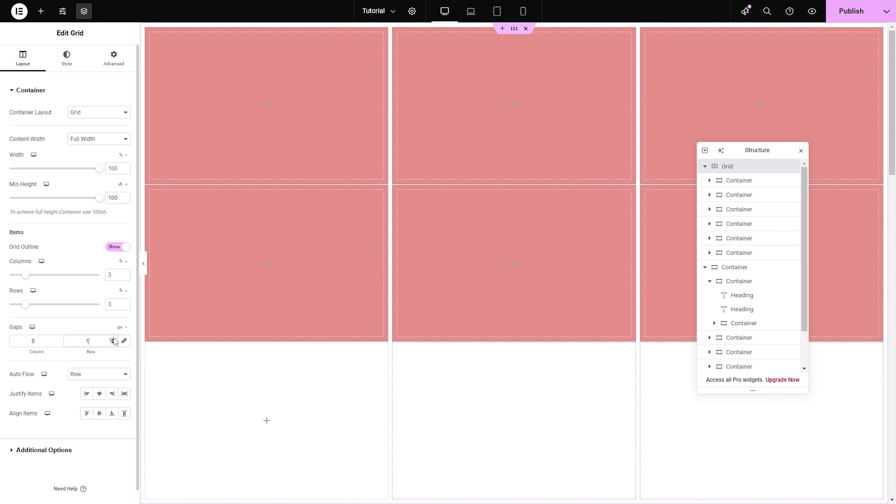
{"action": "left_click", "coordinate": [112, 339]}
{"action": "left_click", "coordinate": [112, 338]}
{"action": "left_click", "coordinate": [112, 339]}
{"action": "left_click", "coordinate": [112, 339]}
{"action": "left_click", "coordinate": [113, 339]}
{"action": "left_click", "coordinate": [112, 339]}
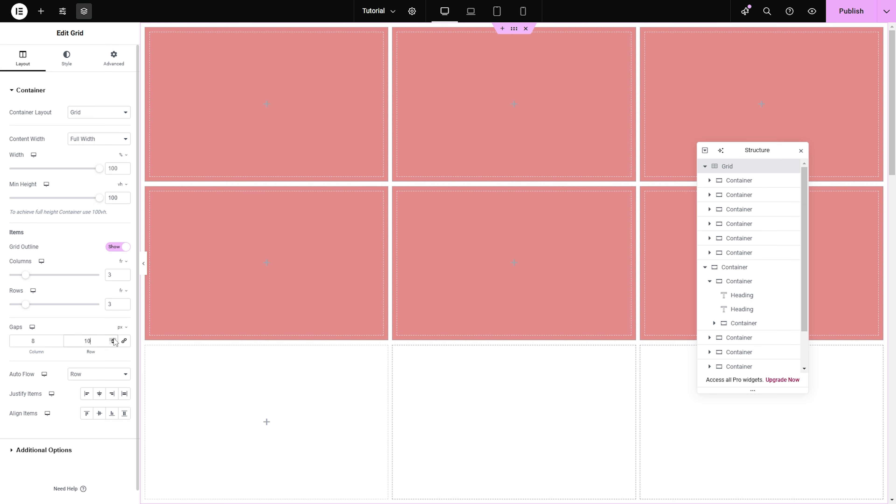
{"action": "left_click", "coordinate": [58, 339]}
{"action": "left_click", "coordinate": [58, 339]}
{"action": "left_click", "coordinate": [58, 339]}
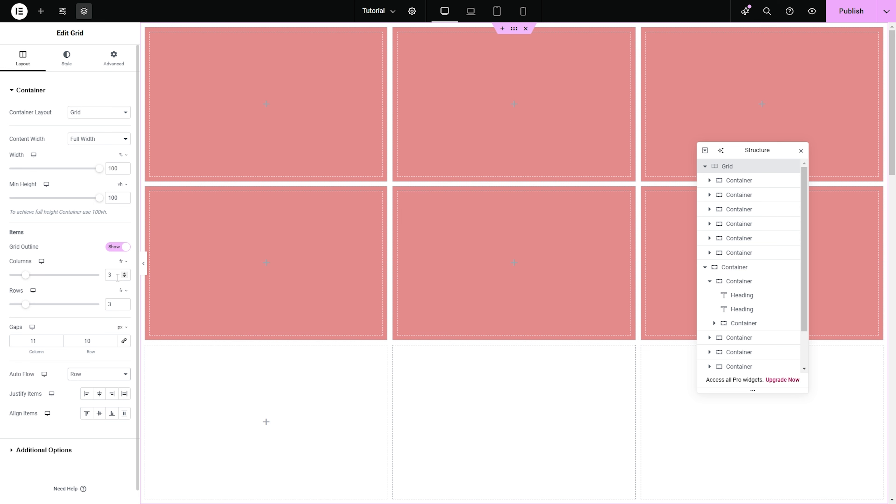
Reduce the grid to 2 rows and set its minimum height to 52 vh.
{"action": "double_click", "coordinate": [112, 306]}
{"action": "type", "text": "2"}
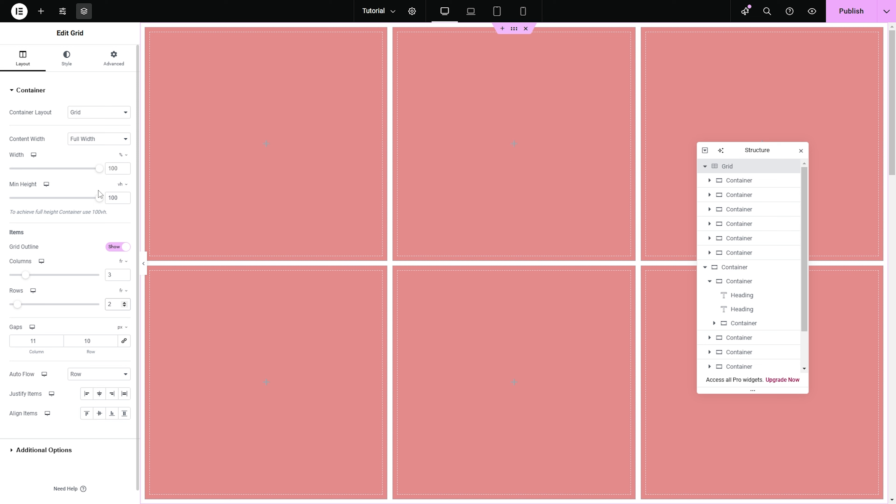
{"action": "left_click_drag", "start_coordinate": [101, 200], "coordinate": [56, 200]}
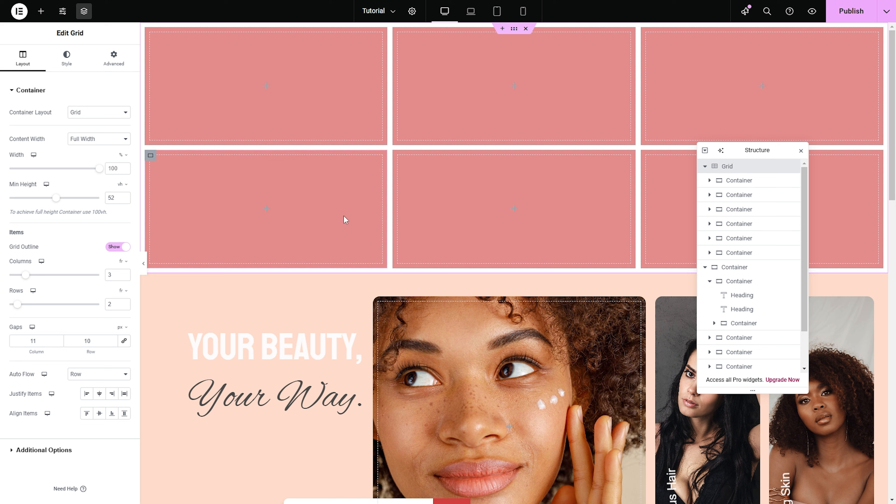
Switch the grid's Auto Flow to Column and back to Row.
{"action": "left_click", "coordinate": [737, 253]}
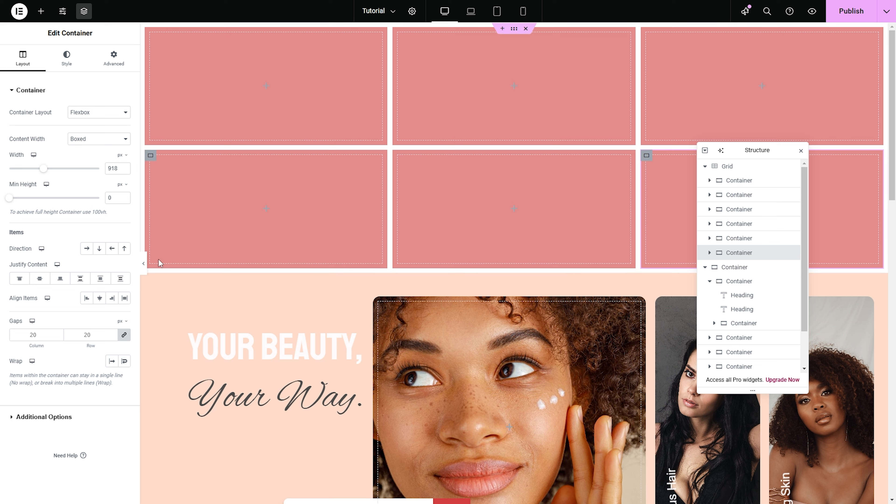
{"action": "left_click", "coordinate": [712, 170]}
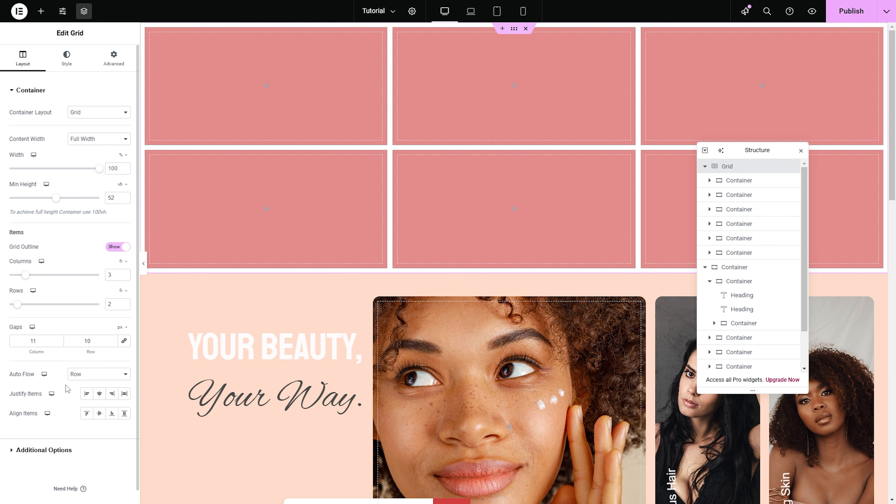
{"action": "left_click", "coordinate": [79, 376]}
{"action": "left_click", "coordinate": [85, 397]}
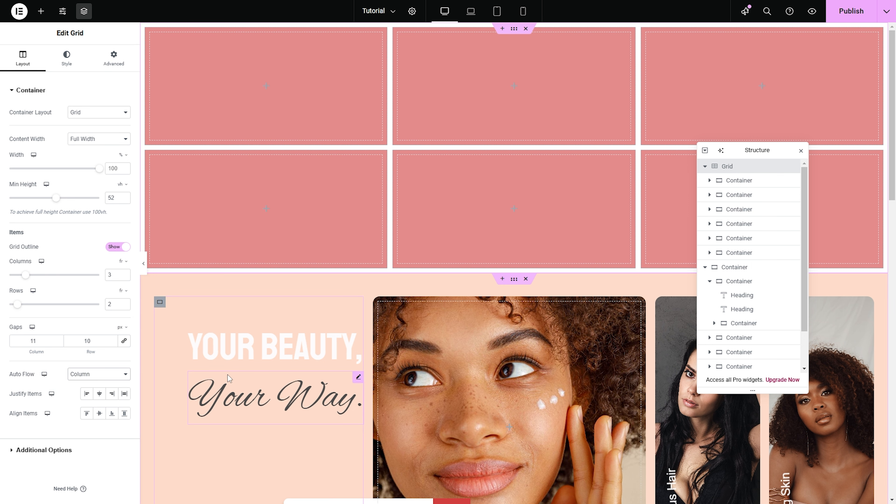
{"action": "left_click", "coordinate": [102, 374]}
{"action": "left_click", "coordinate": [83, 385]}
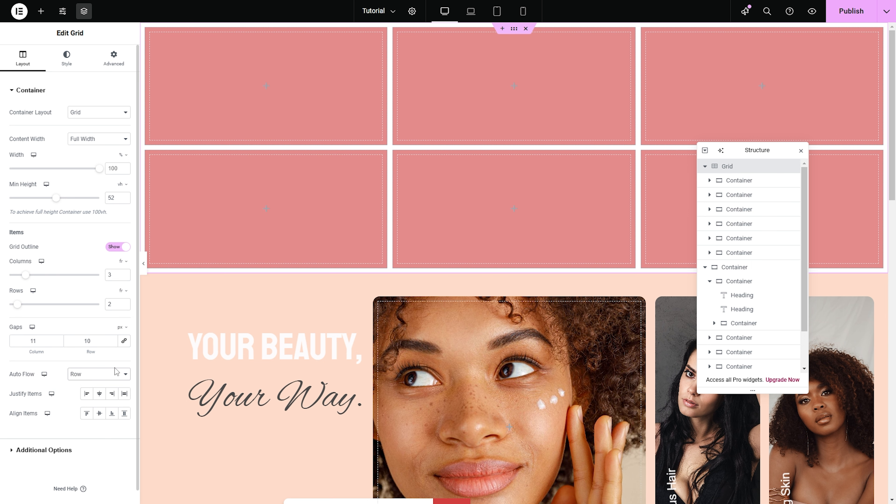
Duplicate the grid's last container while Auto Flow is Row, and delete the copy.
{"action": "right_click", "coordinate": [743, 252]}
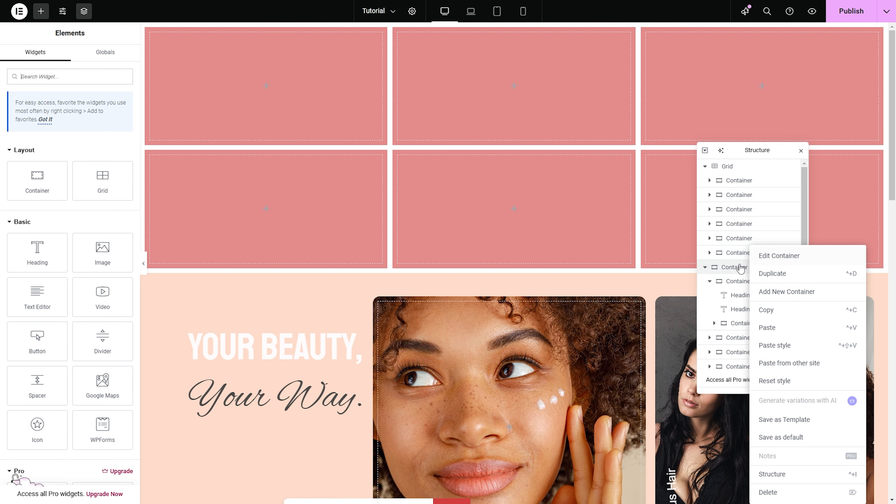
{"action": "left_click", "coordinate": [772, 275]}
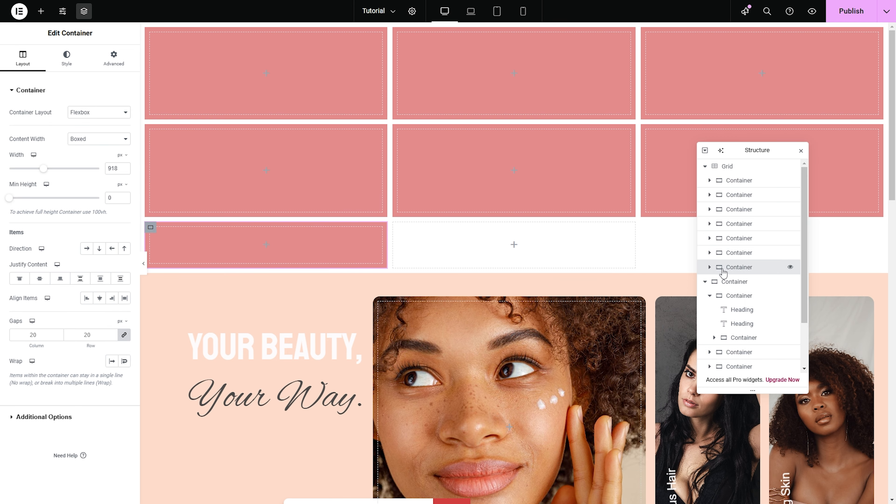
{"action": "key", "text": "Delete"}
Select the grid and set its Auto Flow to Column.
{"action": "left_click", "coordinate": [726, 166]}
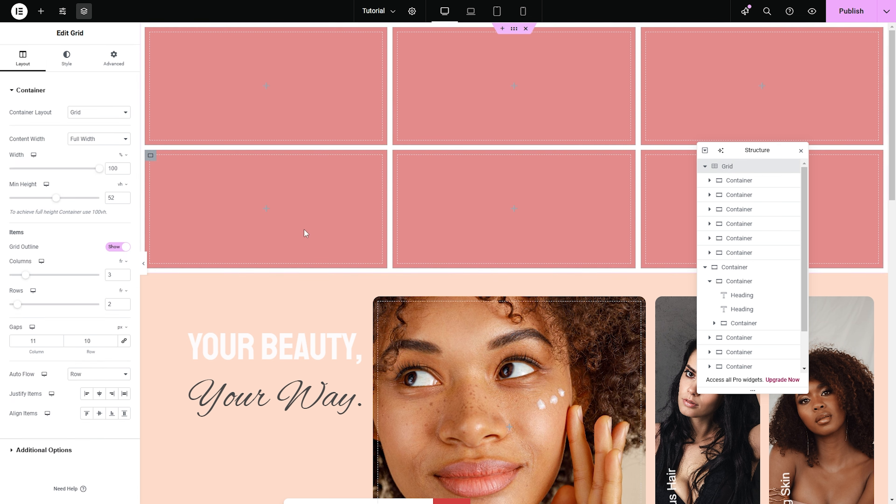
{"action": "left_click", "coordinate": [94, 375]}
{"action": "left_click", "coordinate": [87, 397]}
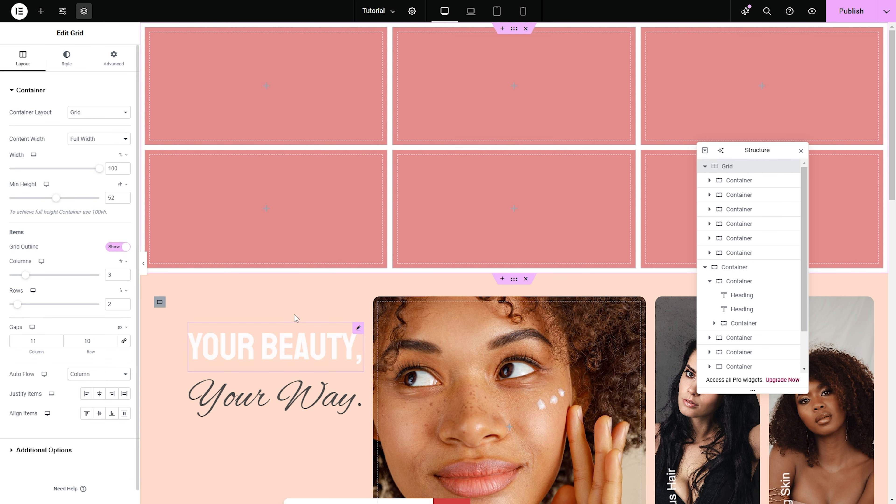
Duplicate the grid's last container while Auto Flow is Column, and delete the extra container.
{"action": "right_click", "coordinate": [745, 252]}
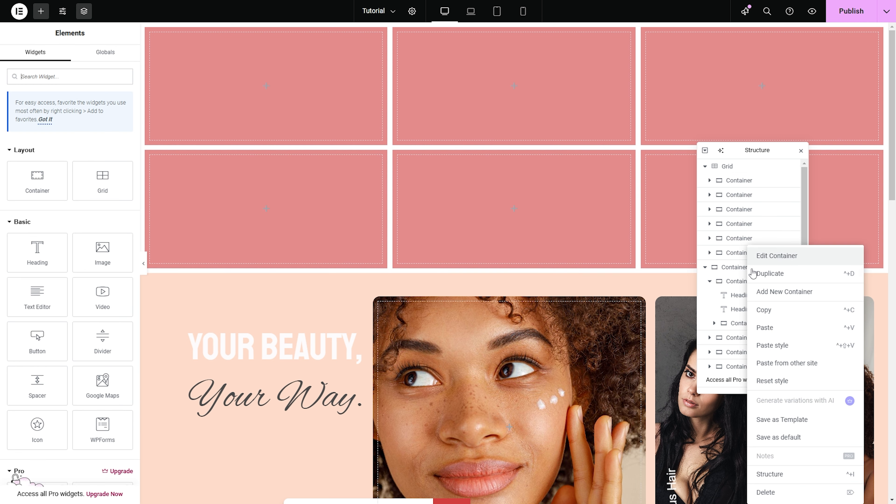
{"action": "left_click", "coordinate": [766, 275]}
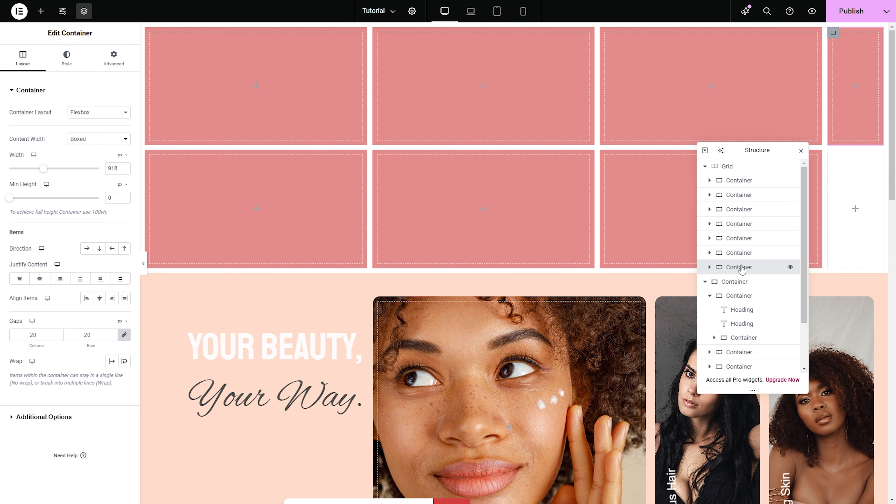
{"action": "key", "text": "Delete"}
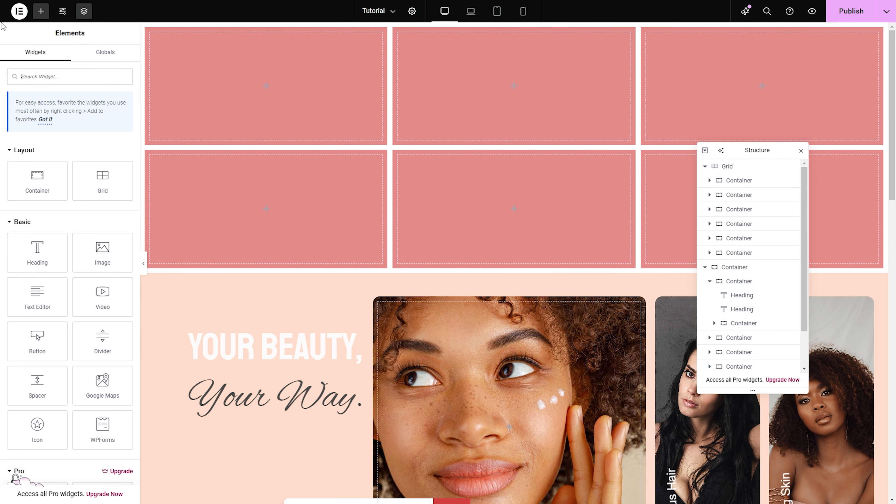
Try the Center, Start and End item alignments on the grid, and set Align Items to Stretch.
{"action": "left_click", "coordinate": [727, 167]}
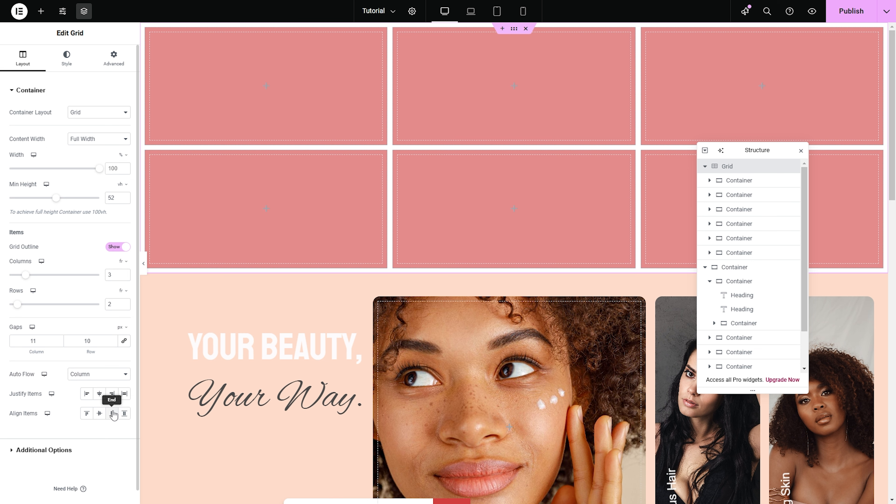
{"action": "left_click", "coordinate": [99, 414]}
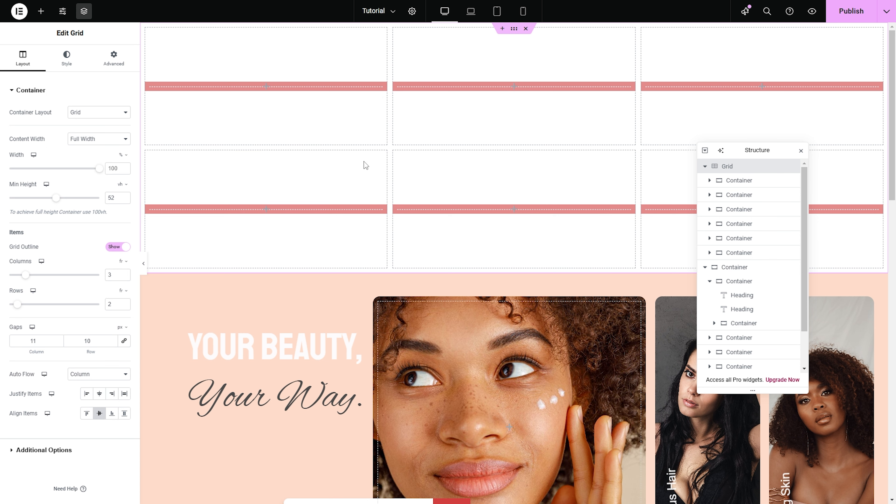
{"action": "left_click", "coordinate": [86, 414]}
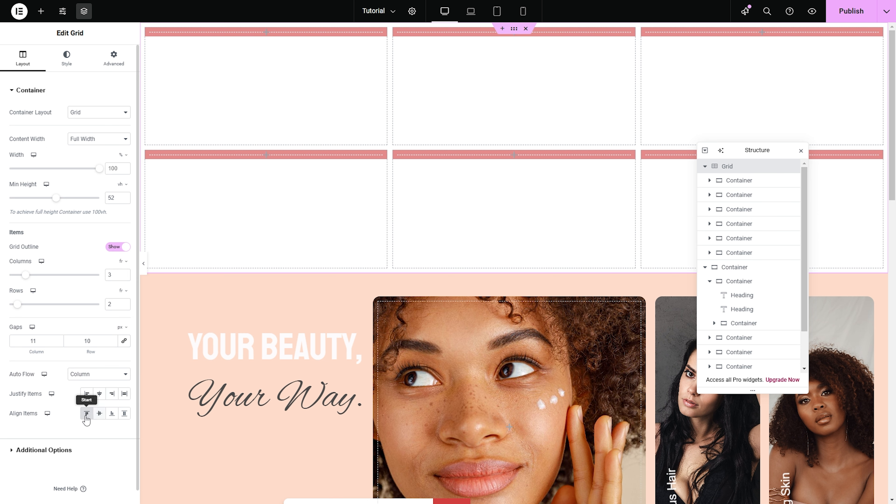
{"action": "left_click", "coordinate": [113, 415]}
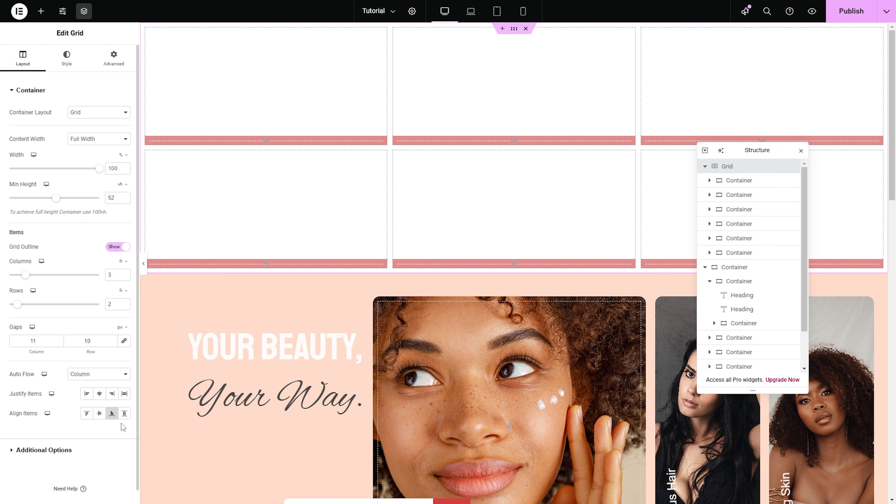
{"action": "left_click", "coordinate": [124, 414]}
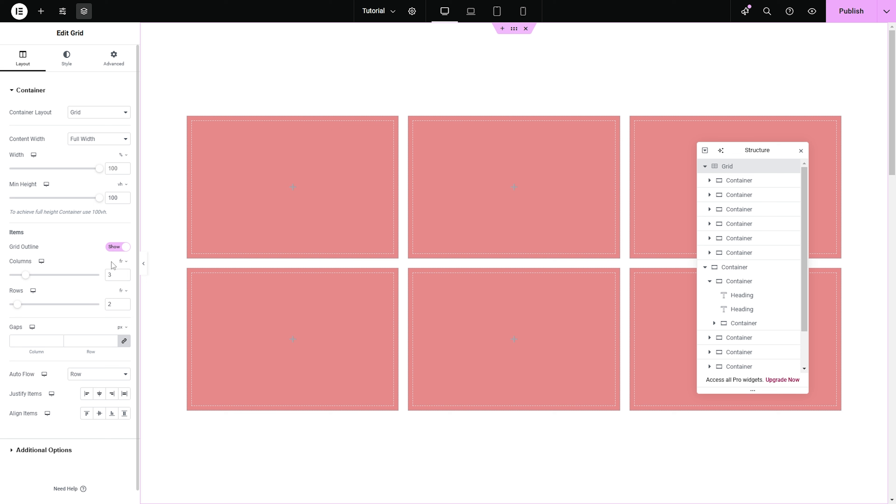
Switch the grid's Columns to custom units and set them to 2fr 1fr 1fr.
{"action": "left_click", "coordinate": [127, 265]}
{"action": "left_click", "coordinate": [122, 277]}
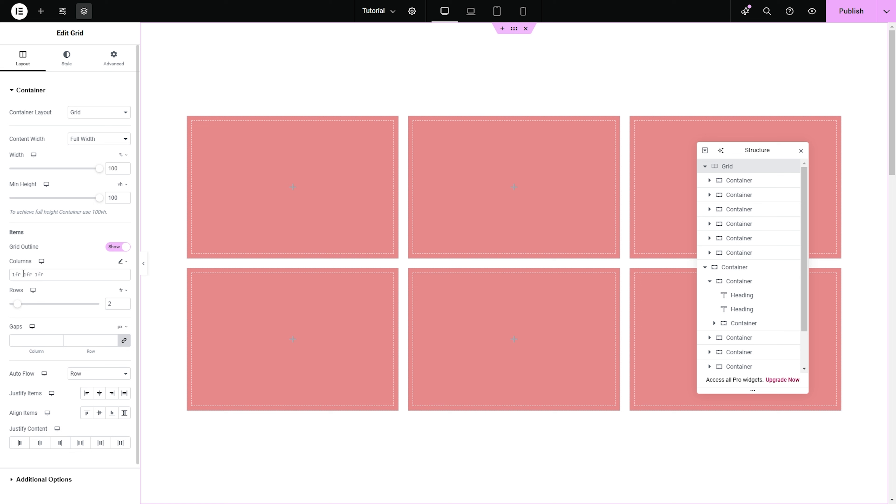
{"action": "left_click_drag", "start_coordinate": [13, 274], "coordinate": [50, 274]}
{"action": "left_click", "coordinate": [48, 271]}
{"action": "left_click", "coordinate": [17, 272]}
{"action": "key", "text": "BackSpace"}
{"action": "type", "text": "2"}
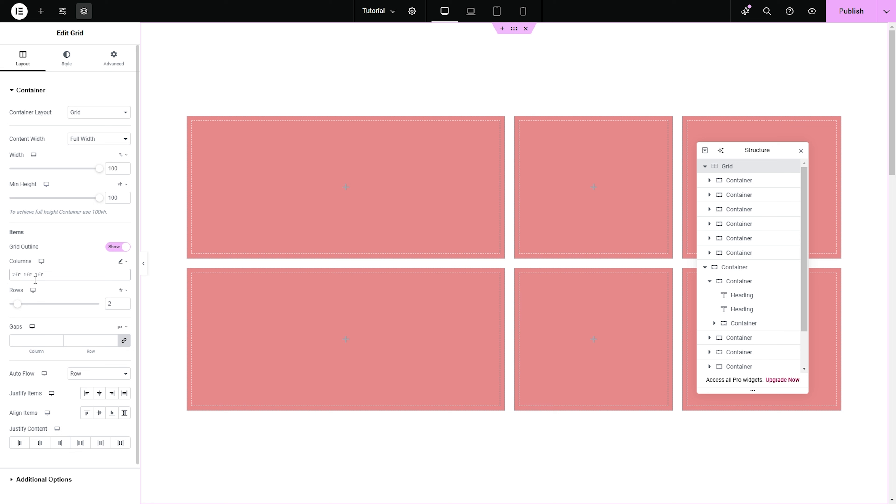
{"action": "left_click_drag", "start_coordinate": [36, 275], "coordinate": [59, 273]}
{"action": "left_click", "coordinate": [59, 275]}
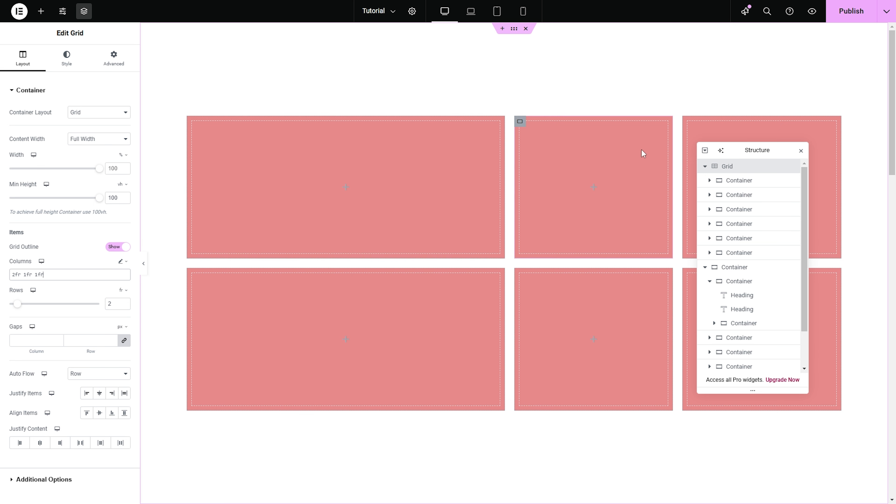
Move the Structure window away from the grid's upper row and change the Columns value to 2fr 1fr 2fr.
{"action": "left_click_drag", "start_coordinate": [743, 149], "coordinate": [742, 246]}
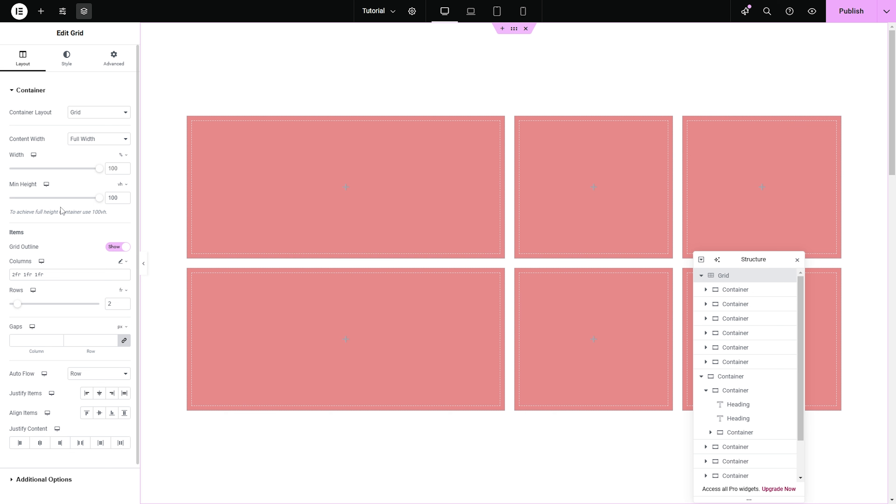
{"action": "left_click", "coordinate": [38, 273]}
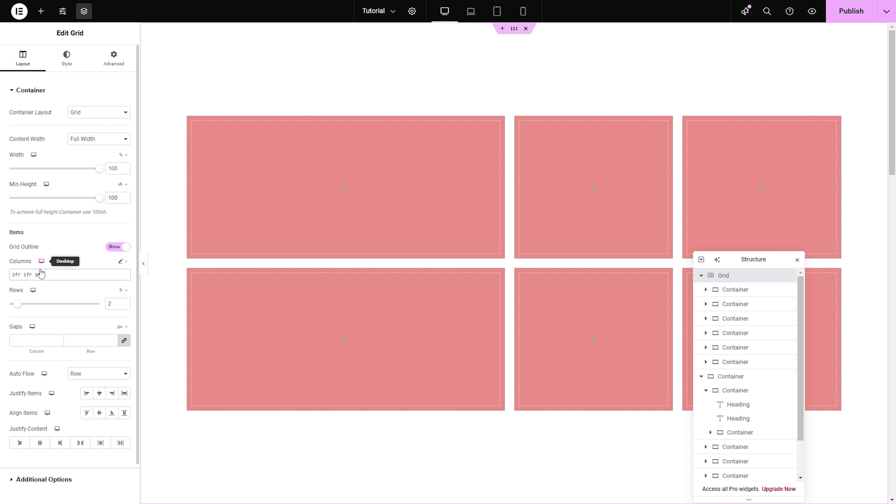
{"action": "key", "text": "BackSpace"}
{"action": "type", "text": "2"}
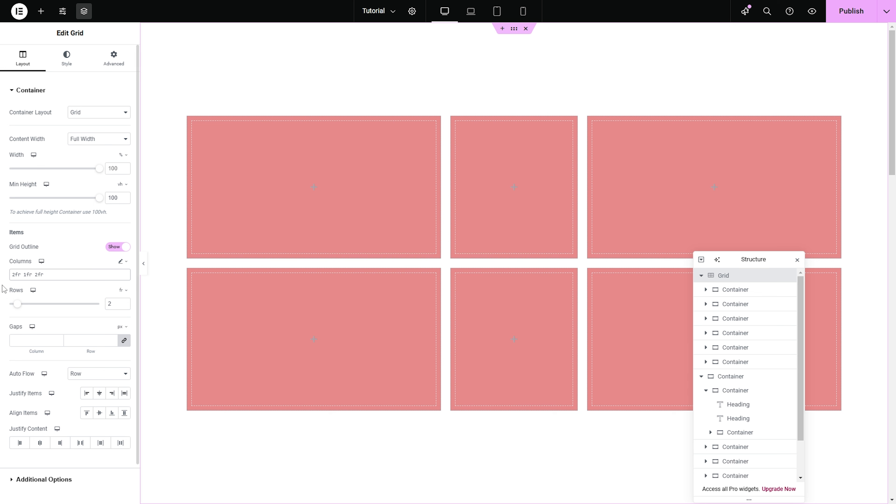
Switch the grid's Rows to custom units and set them to 2fr 1fr.
{"action": "left_click", "coordinate": [123, 291]}
{"action": "left_click", "coordinate": [123, 315]}
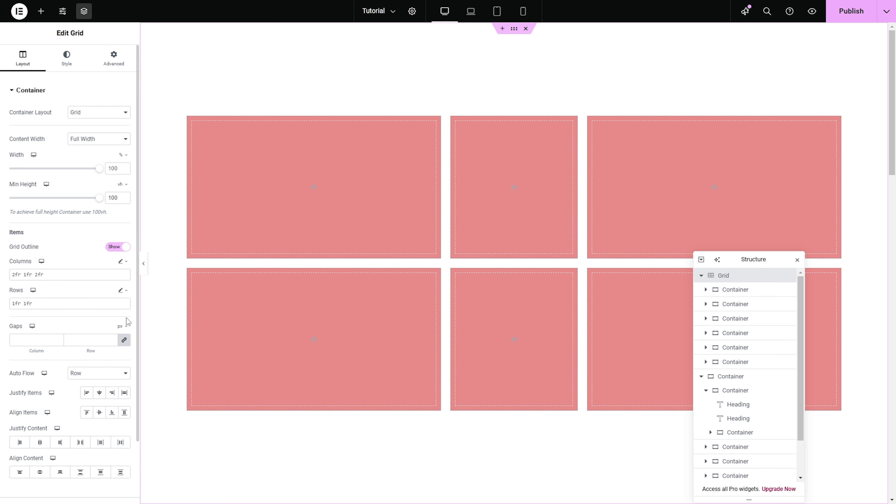
{"action": "left_click", "coordinate": [15, 305]}
{"action": "key", "text": "BackSpace"}
{"action": "type", "text": "2"}
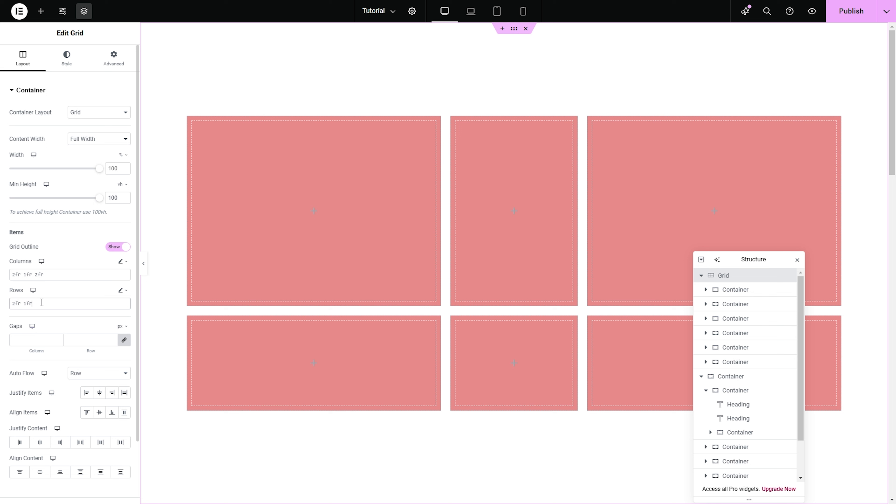
Change the second row's size in the grid's Rows value, making it 2fr 300PX.
{"action": "key", "text": "BackSpace"}
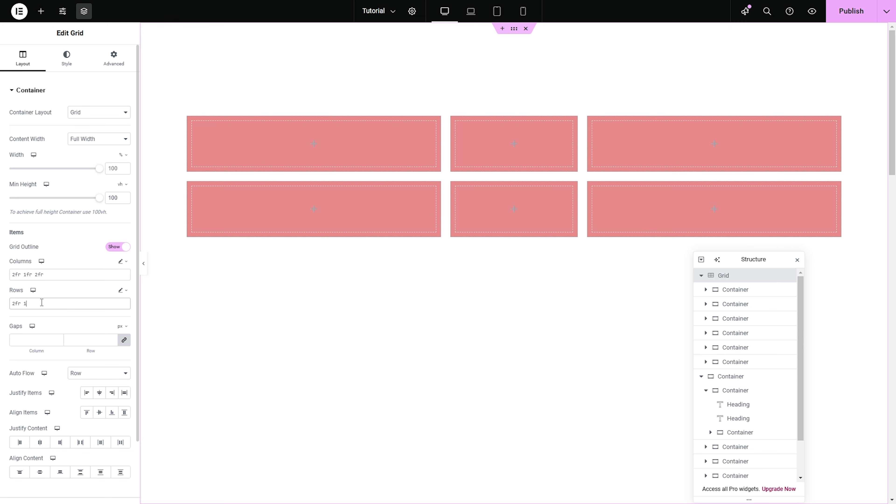
{"action": "key", "text": "BackSpace"}
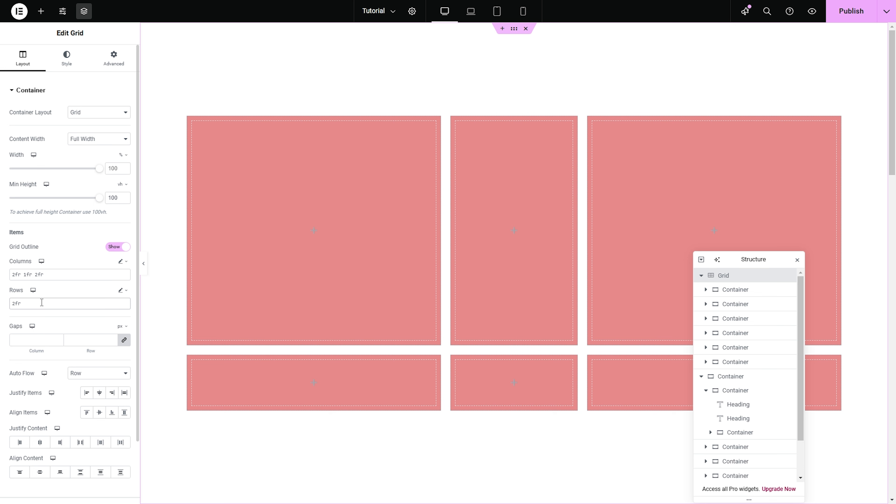
{"action": "type", "text": "300"}
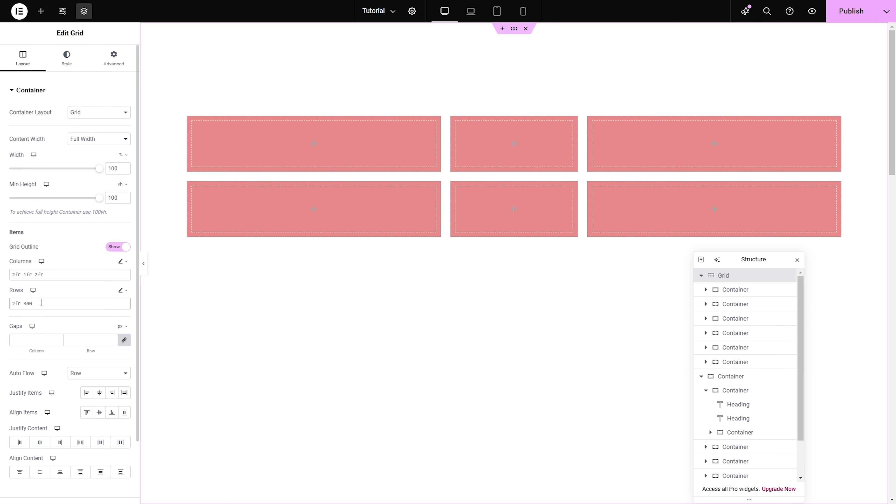
{"action": "type", "text": "PX"}
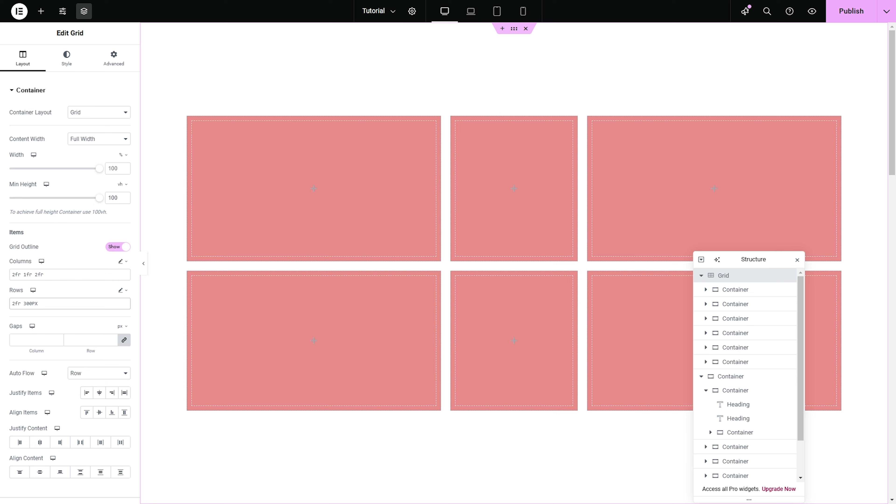
Select the "Your Beauty, Your Way" section's container to examine its column and row sizes, keeping the Structure window off its images.
{"action": "left_click_drag", "start_coordinate": [888, 67], "coordinate": [888, 191]}
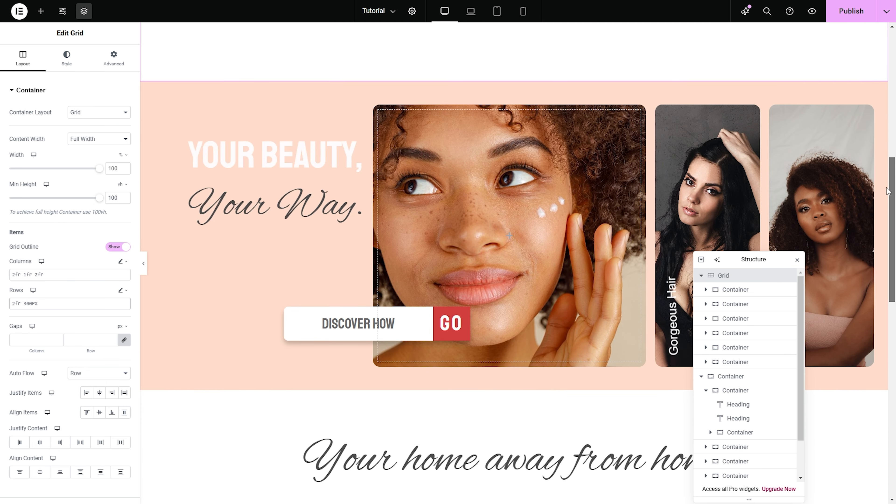
{"action": "left_click_drag", "start_coordinate": [753, 260], "coordinate": [803, 273]}
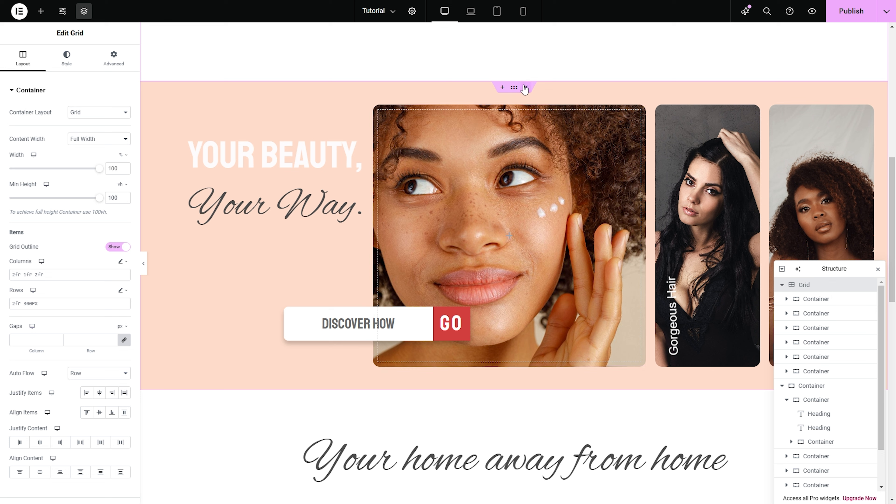
{"action": "left_click", "coordinate": [515, 88]}
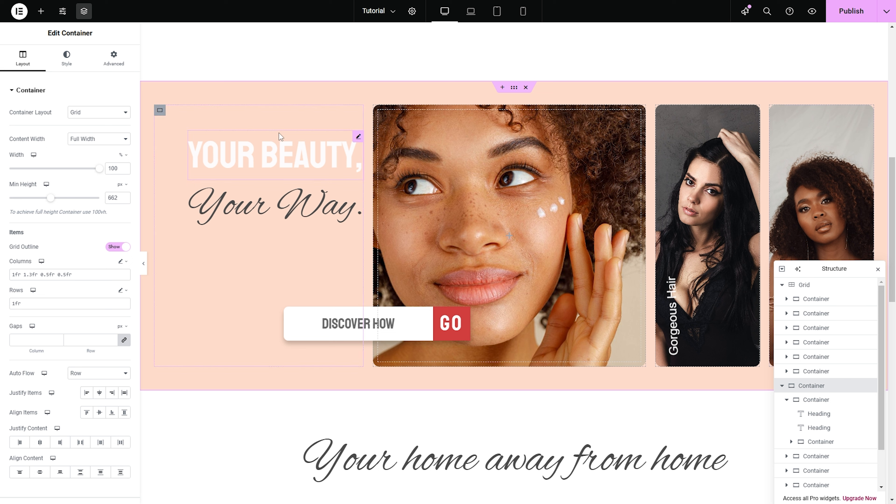
{"action": "left_click_drag", "start_coordinate": [834, 275], "coordinate": [729, 406]}
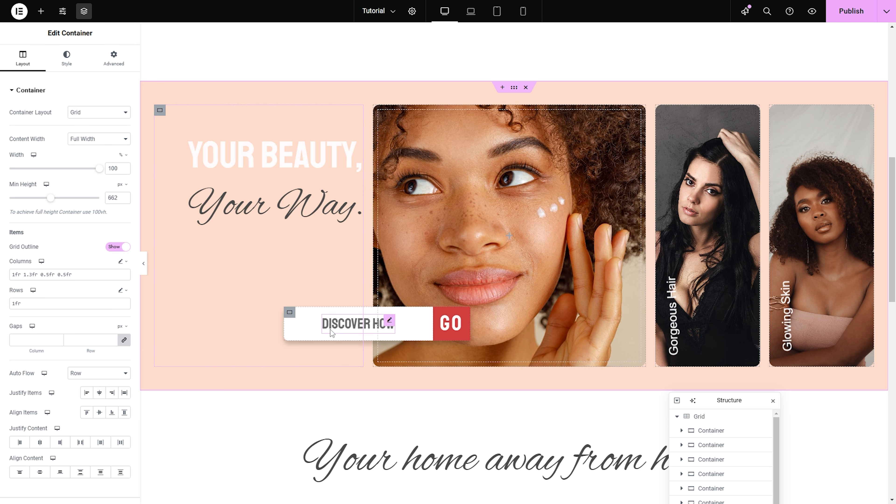
Select the Discover How container, find it in the Structure window, and examine its Advanced margin settings.
{"action": "left_click", "coordinate": [290, 313]}
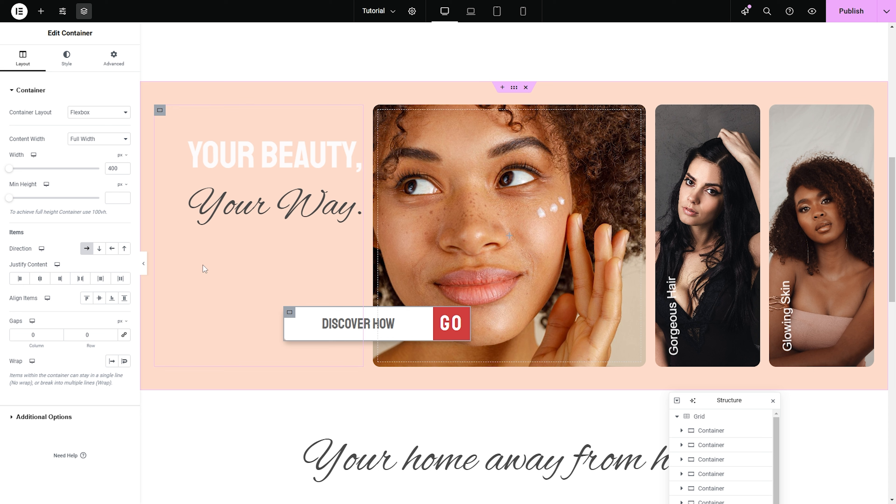
{"action": "left_click", "coordinate": [83, 11]}
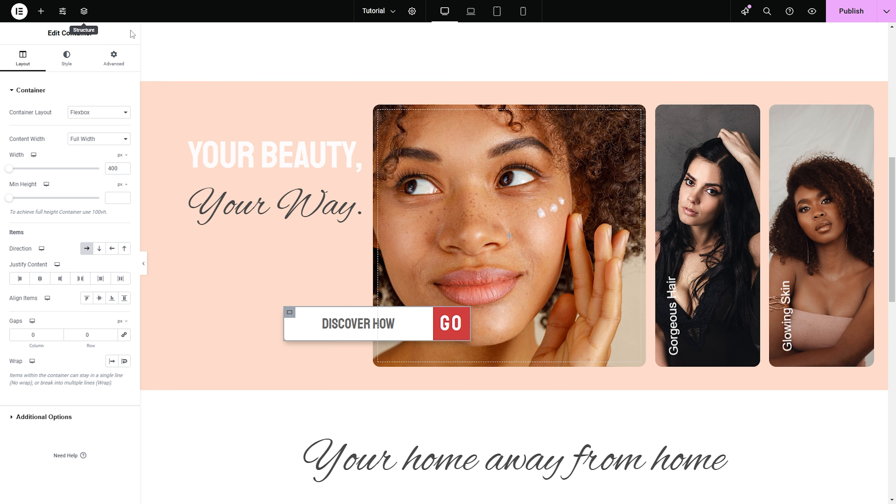
{"action": "left_click", "coordinate": [83, 11]}
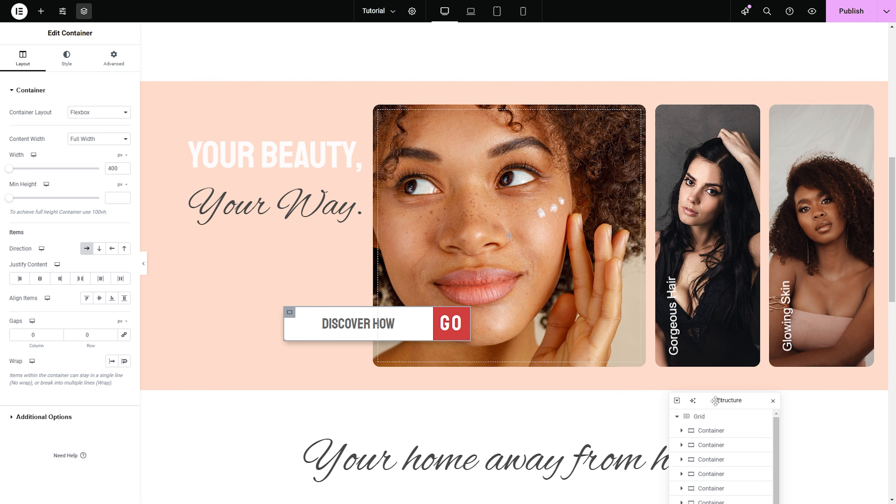
{"action": "left_click_drag", "start_coordinate": [714, 400], "coordinate": [684, 137]}
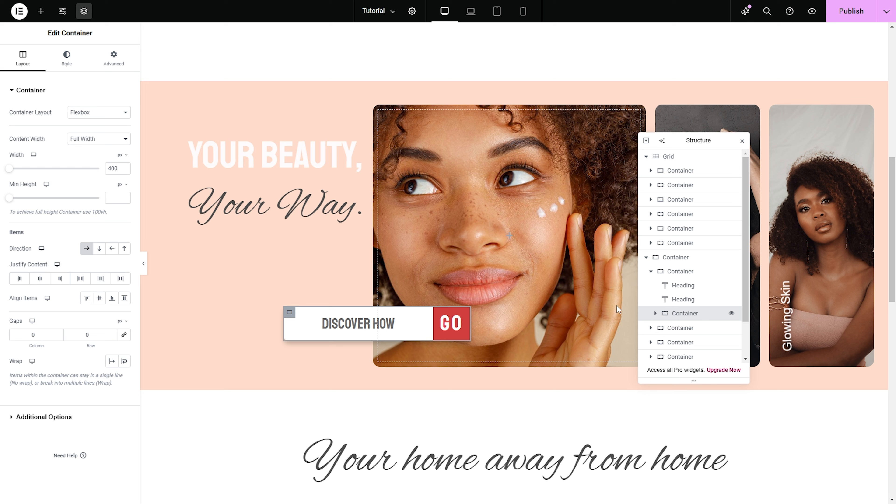
{"action": "left_click", "coordinate": [116, 62]}
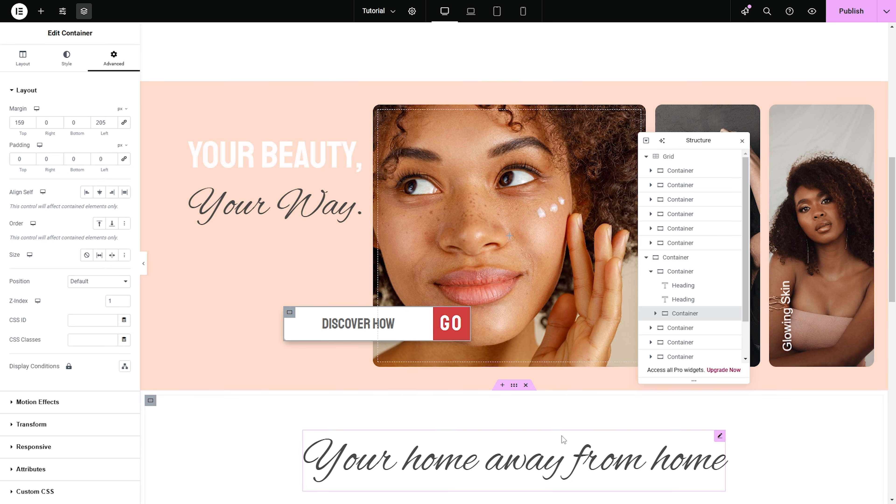
Switch to the page's browser preview window and show it full screen without the developer tools.
{"action": "key", "text": "Escape"}
{"action": "mouse_move", "coordinate": [487, 1]}
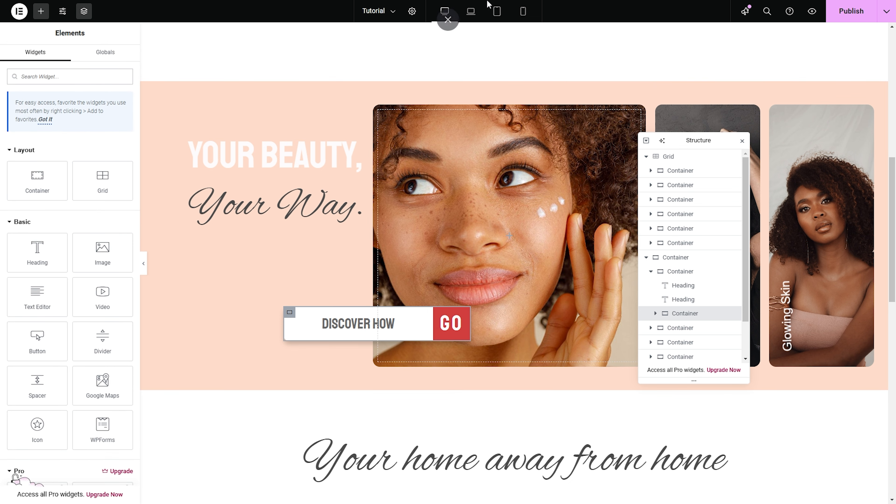
{"action": "left_click", "coordinate": [454, 30]}
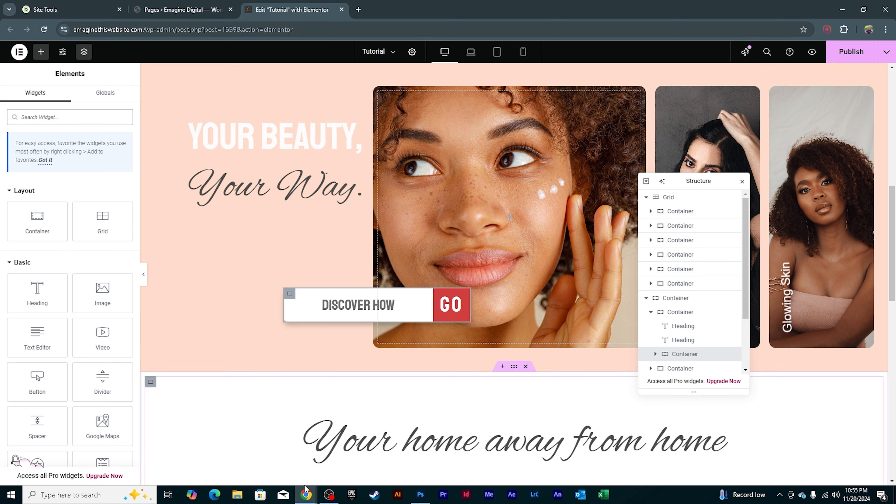
{"action": "mouse_move", "coordinate": [312, 496]}
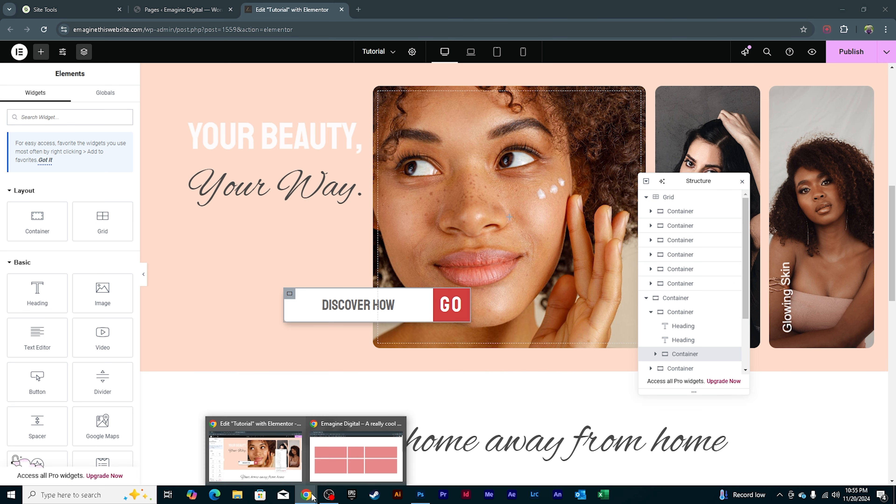
{"action": "left_click", "coordinate": [266, 468]}
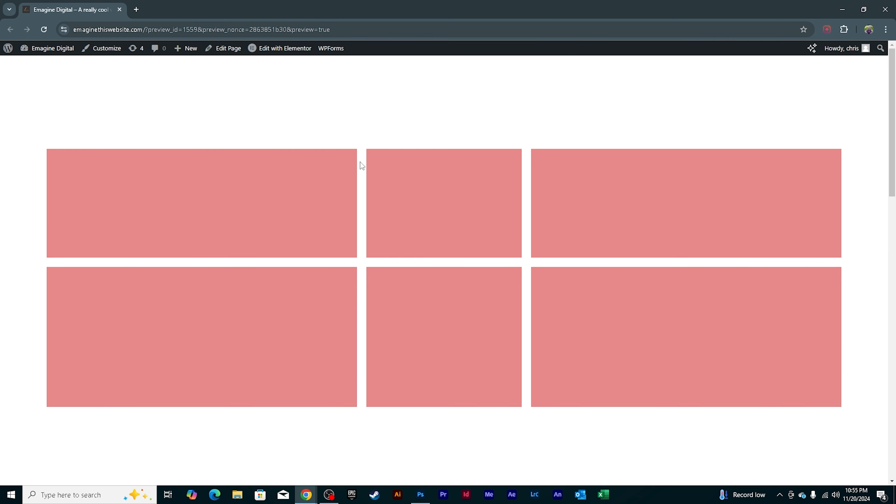
{"action": "key", "text": "F11"}
{"action": "key", "text": "F12"}
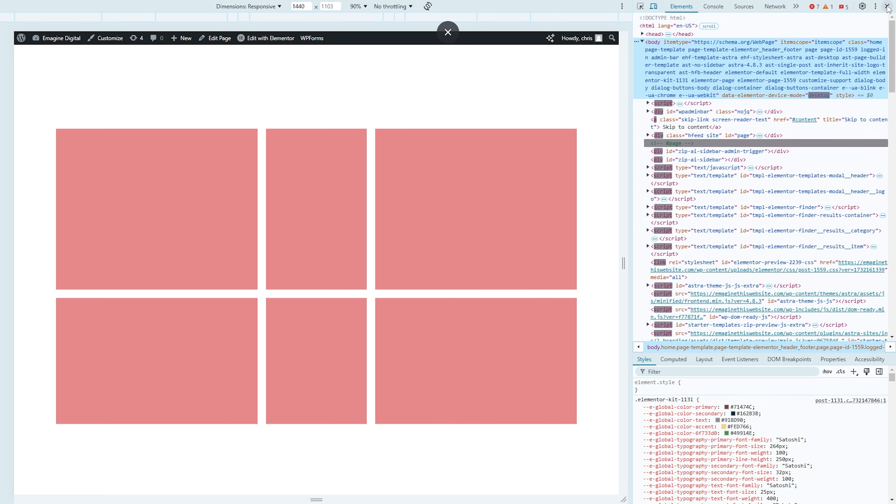
{"action": "left_click", "coordinate": [887, 6]}
Examine the "Your Beauty, Your Way" and "Your home away from home" grid sections in the page preview.
{"action": "left_click_drag", "start_coordinate": [893, 73], "coordinate": [894, 231]}
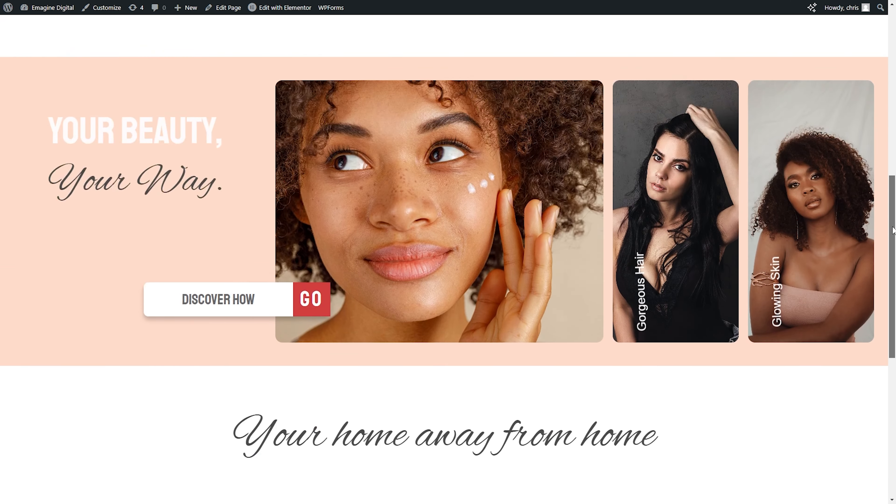
{"action": "scroll", "coordinate": [894, 228], "scroll_direction": "up", "scroll_amount": 2}
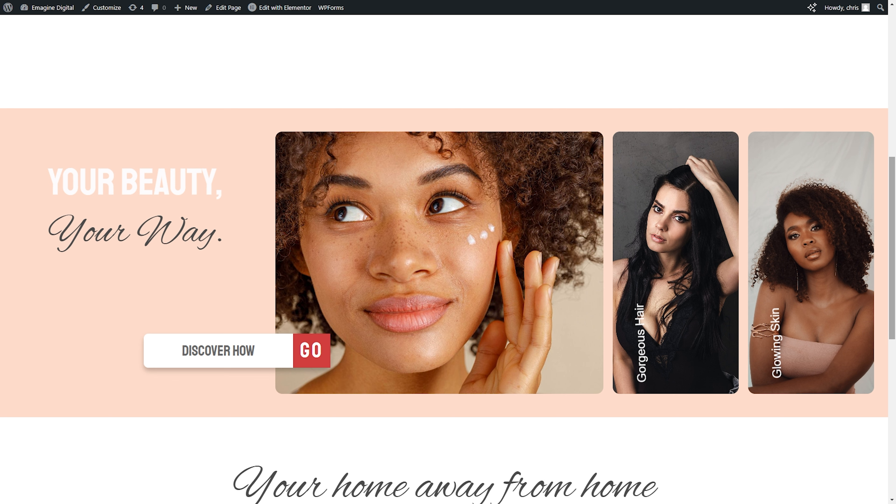
{"action": "left_click_drag", "start_coordinate": [893, 176], "coordinate": [892, 331]}
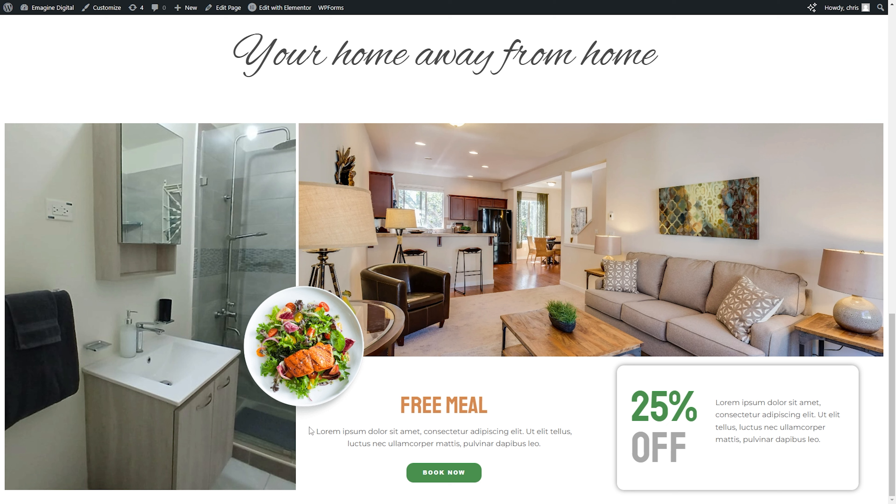
{"action": "mouse_move", "coordinate": [317, 398]}
Return from the full-screen preview to the Elementor editor, and move the Structure window off the pink grid's middle column.
{"action": "mouse_move", "coordinate": [507, 5]}
{"action": "left_click", "coordinate": [453, 28]}
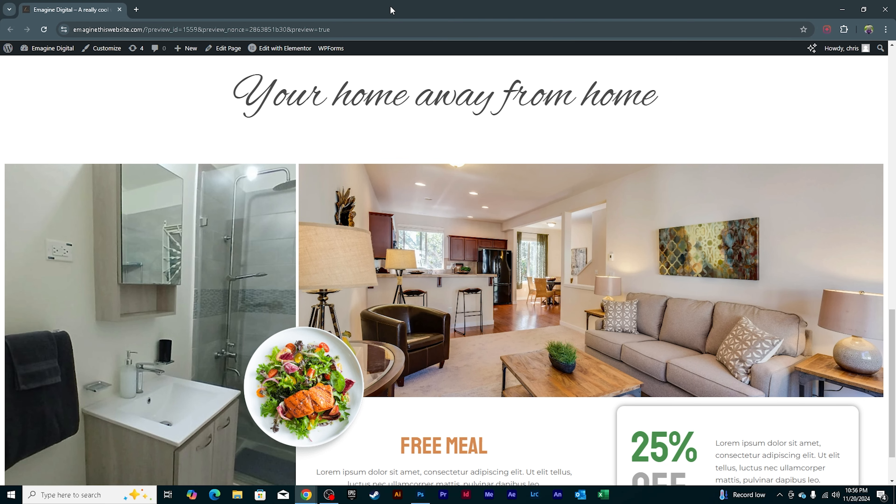
{"action": "left_click_drag", "start_coordinate": [391, 9], "coordinate": [391, 0]}
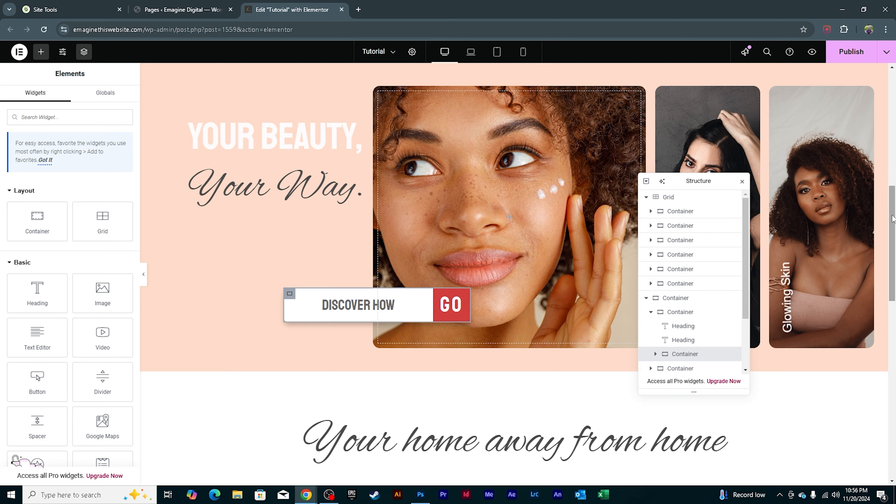
{"action": "left_click_drag", "start_coordinate": [892, 216], "coordinate": [892, 100]}
{"action": "left_click_drag", "start_coordinate": [704, 174], "coordinate": [818, 77]}
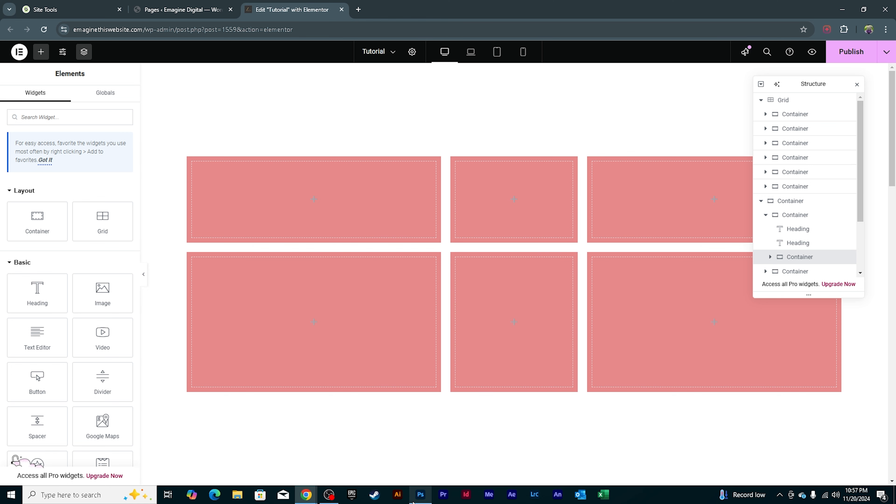
View the coloured grid mock-up in Photoshop, and select the Grid in Elementor to review its layout settings.
{"action": "left_click", "coordinate": [420, 494]}
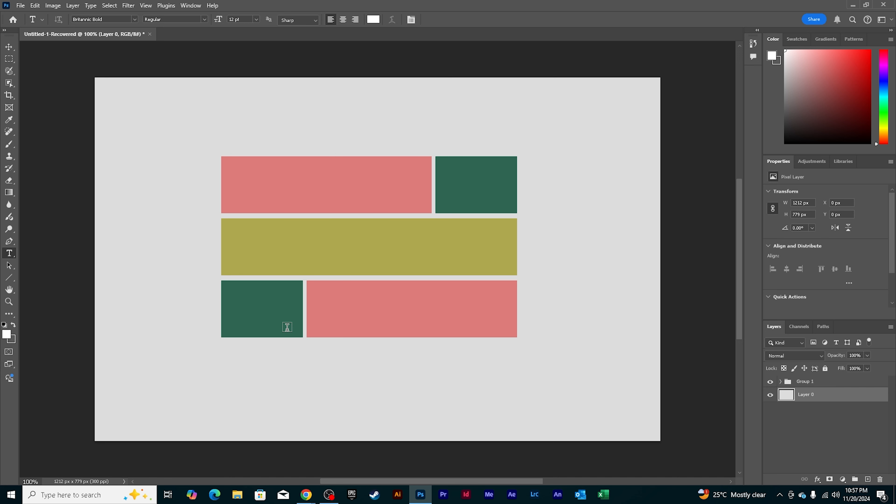
{"action": "left_click", "coordinate": [852, 6]}
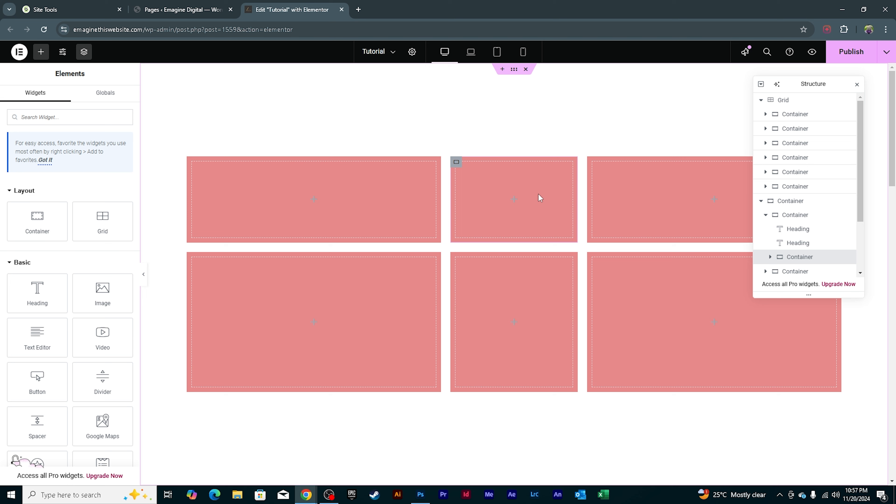
{"action": "left_click", "coordinate": [784, 101]}
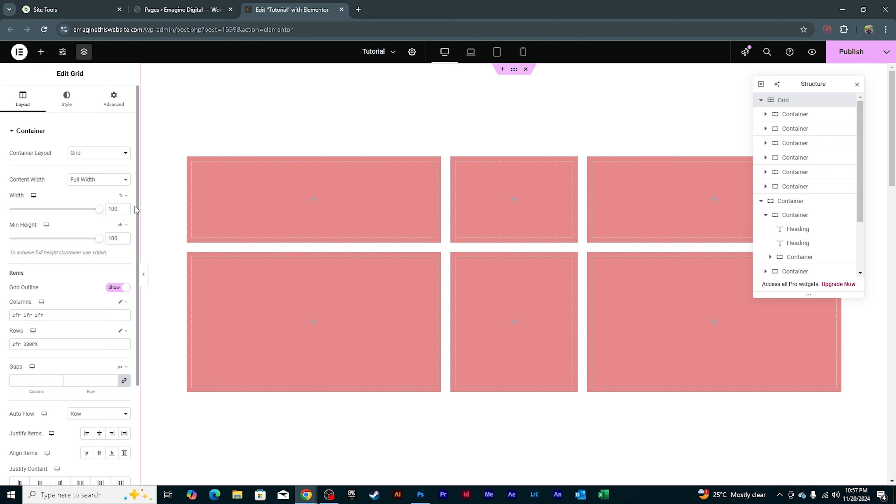
{"action": "scroll", "coordinate": [136, 210], "scroll_direction": "down", "scroll_amount": 4}
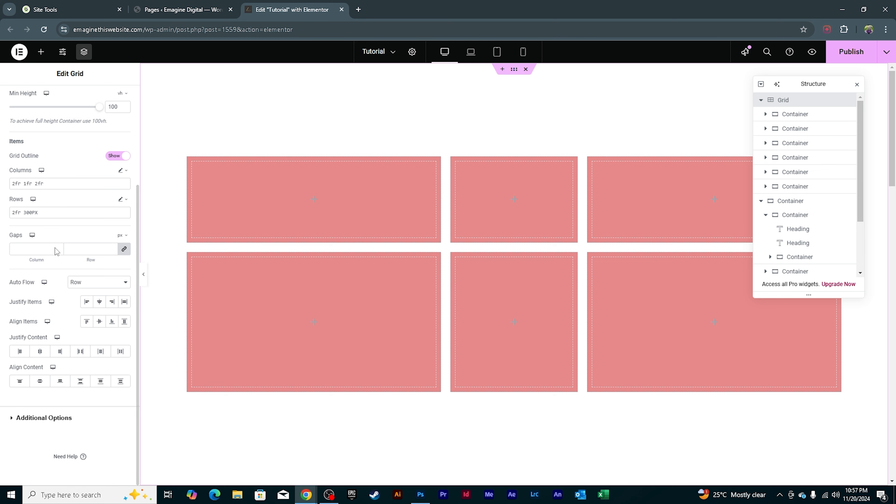
{"action": "left_click_drag", "start_coordinate": [138, 345], "coordinate": [135, 296]}
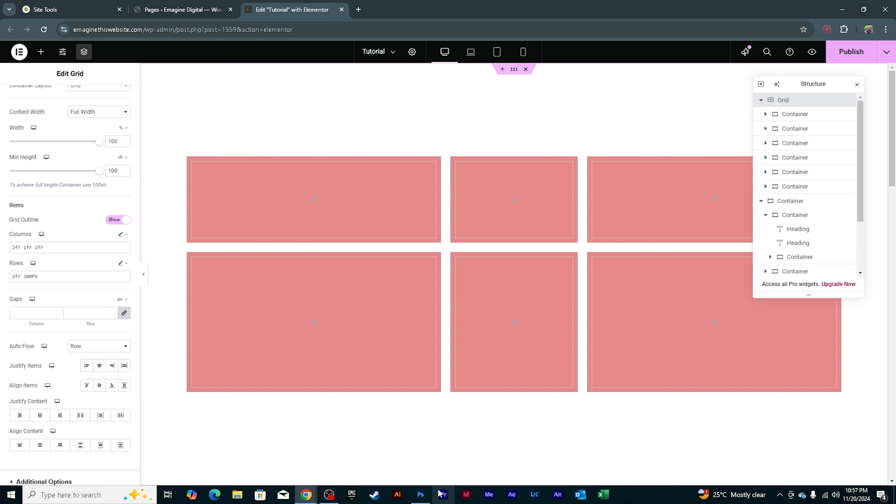
Compare the Photoshop mock-up with the Elementor grid, selecting the grid's last container before returning to the mock-up.
{"action": "left_click", "coordinate": [425, 496]}
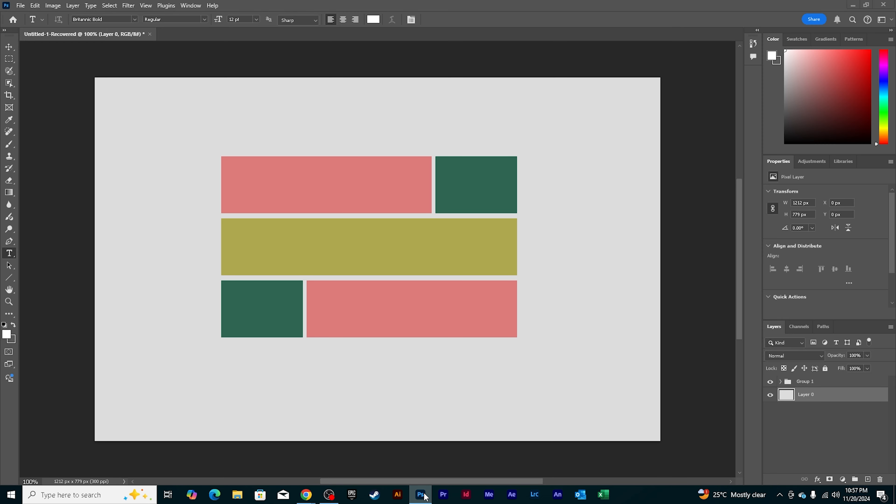
{"action": "left_click", "coordinate": [424, 496]}
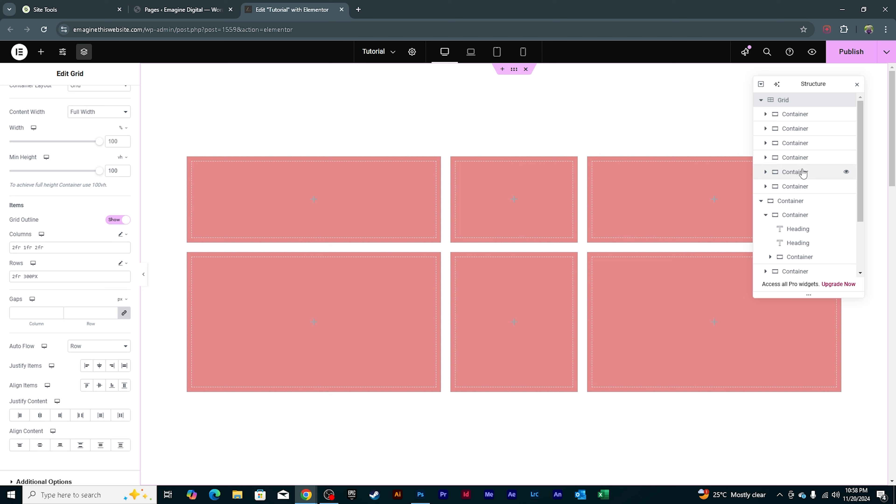
{"action": "left_click", "coordinate": [798, 128]}
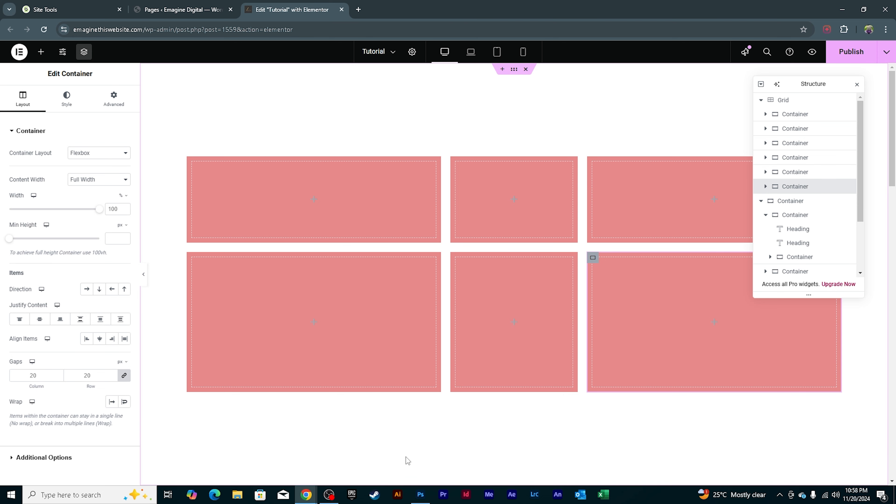
{"action": "left_click", "coordinate": [420, 495]}
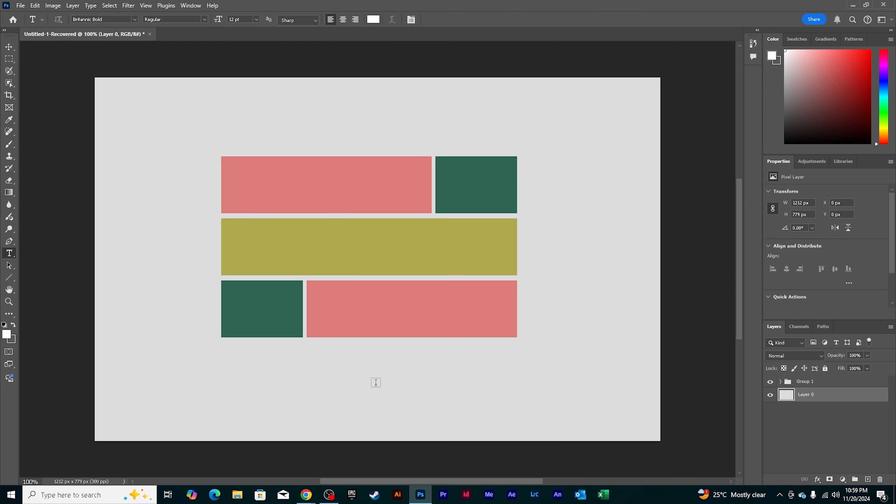
Return to Elementor, select the Grid, and set its custom column sizes to 1fr 1fr 1fr.
{"action": "left_click", "coordinate": [418, 496]}
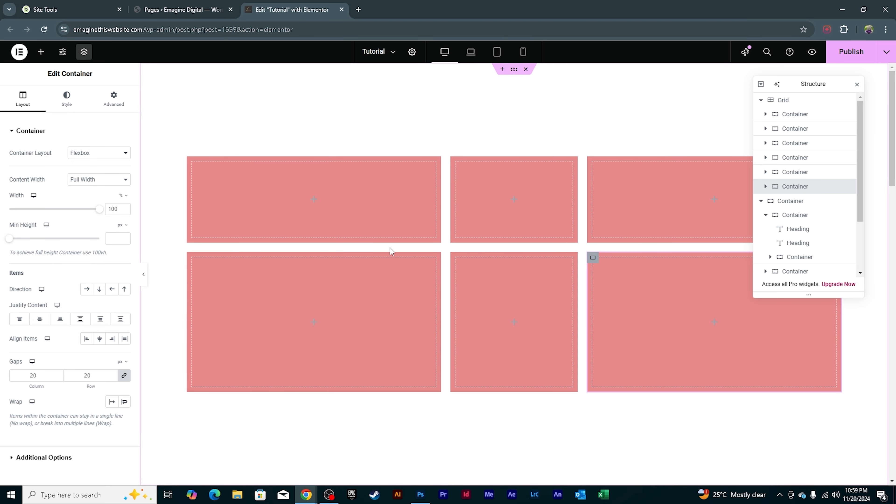
{"action": "left_click", "coordinate": [783, 100]}
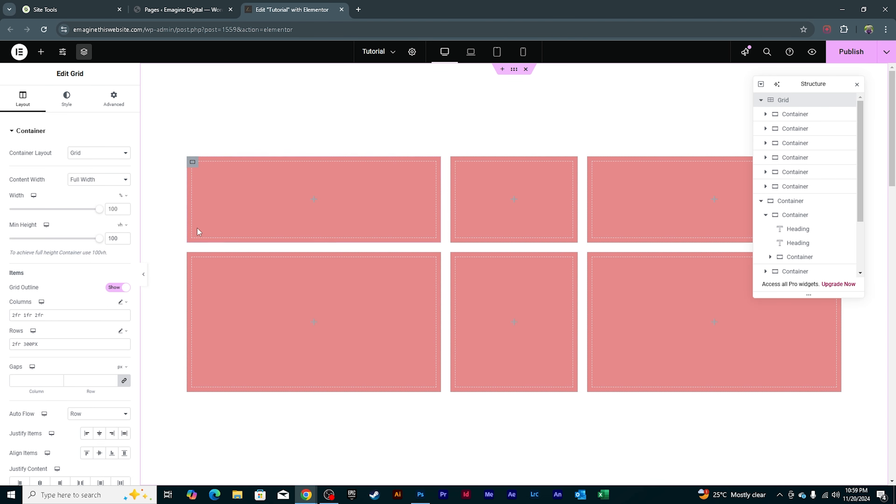
{"action": "left_click_drag", "start_coordinate": [62, 315], "coordinate": [2, 318]}
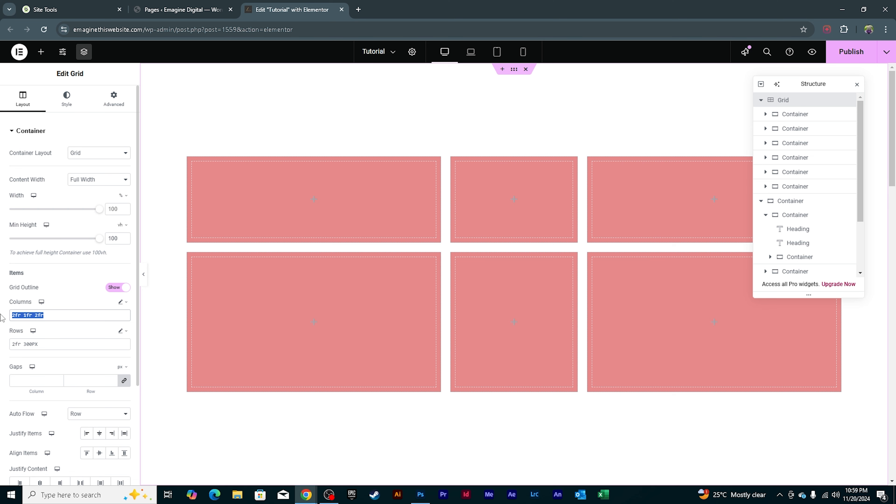
{"action": "type", "text": "1FR"}
{"action": "key", "text": "BackSpace"}
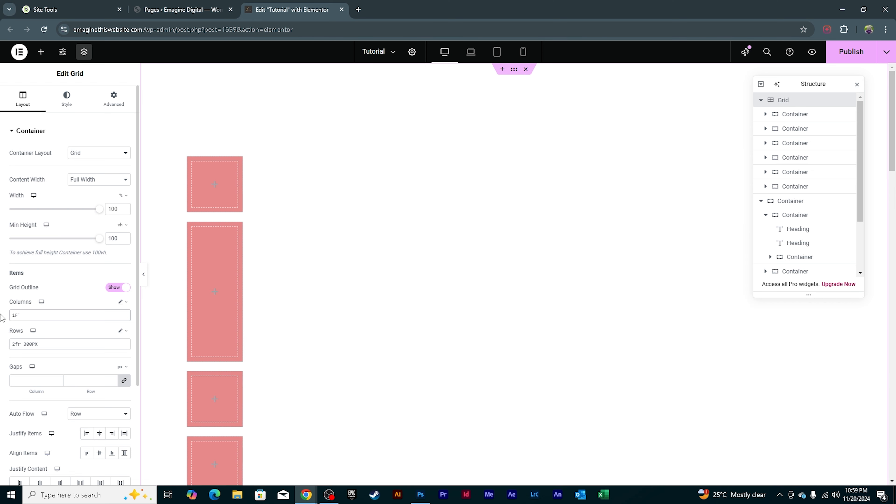
{"action": "type", "text": "r "}
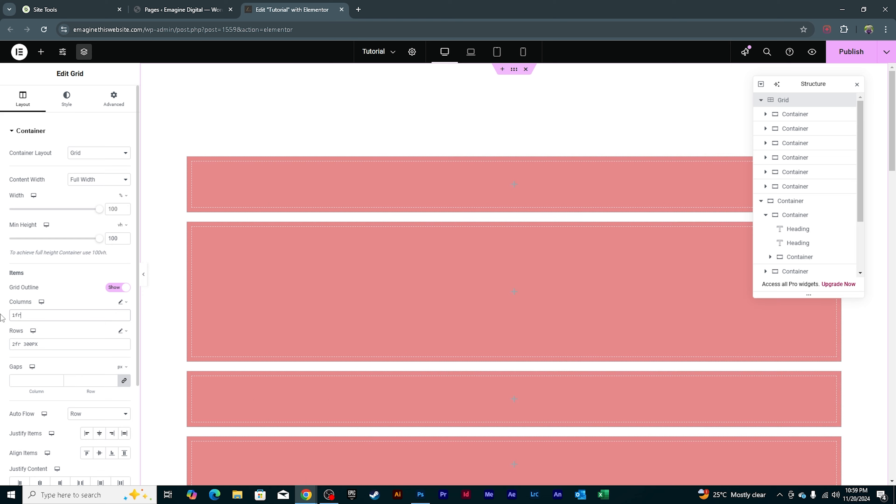
{"action": "type", "text": "1fr"}
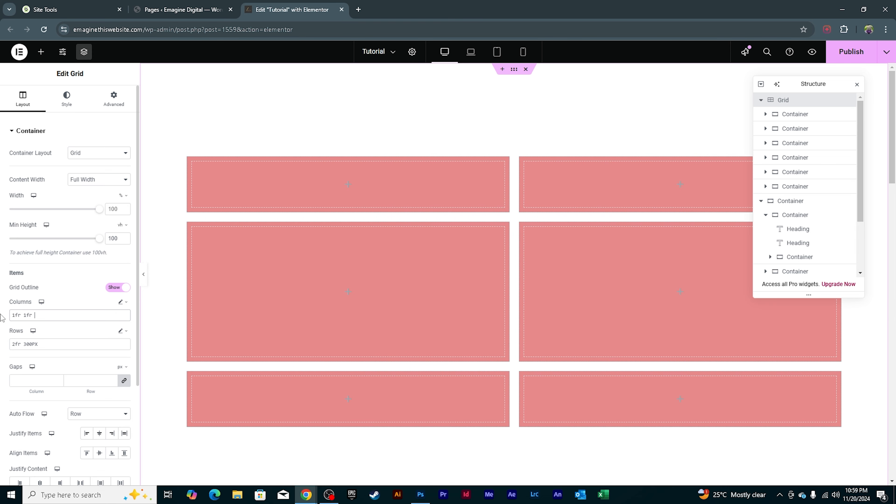
{"action": "type", "text": " 1fr"}
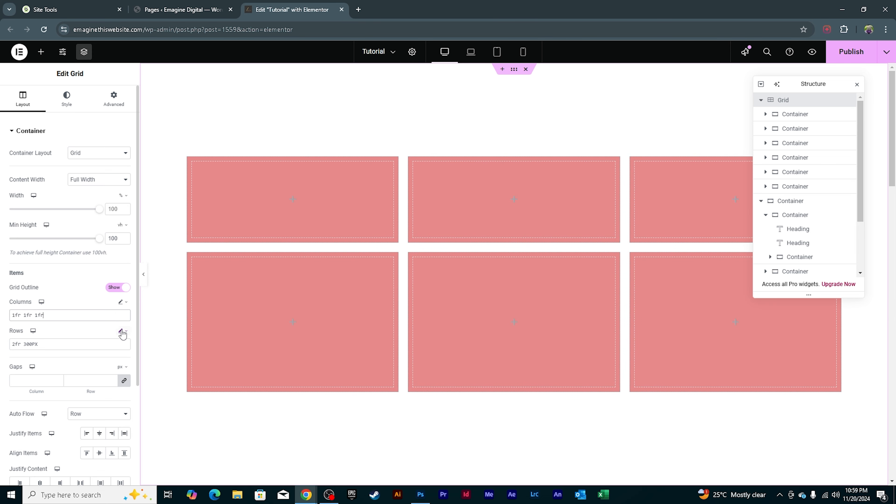
Switch the grid's rows and columns from custom sizes to fr units, and set the rows to 3.
{"action": "left_click", "coordinate": [123, 332]}
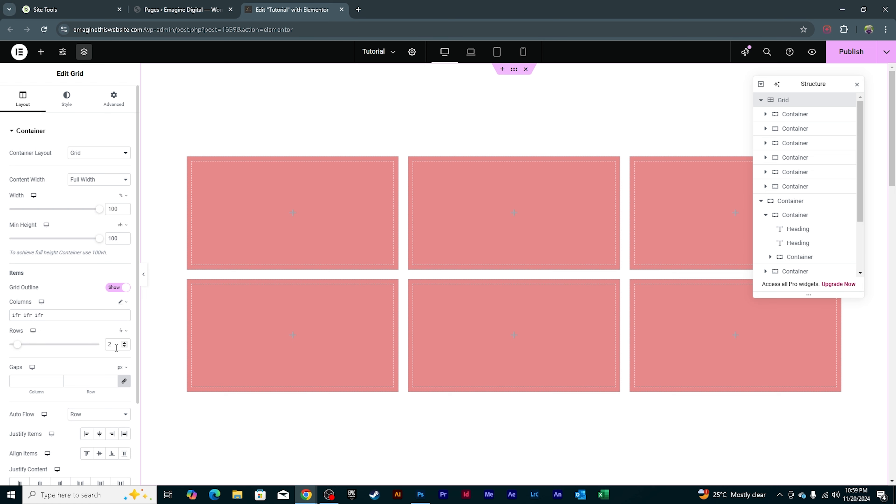
{"action": "left_click_drag", "start_coordinate": [117, 345], "coordinate": [64, 347]}
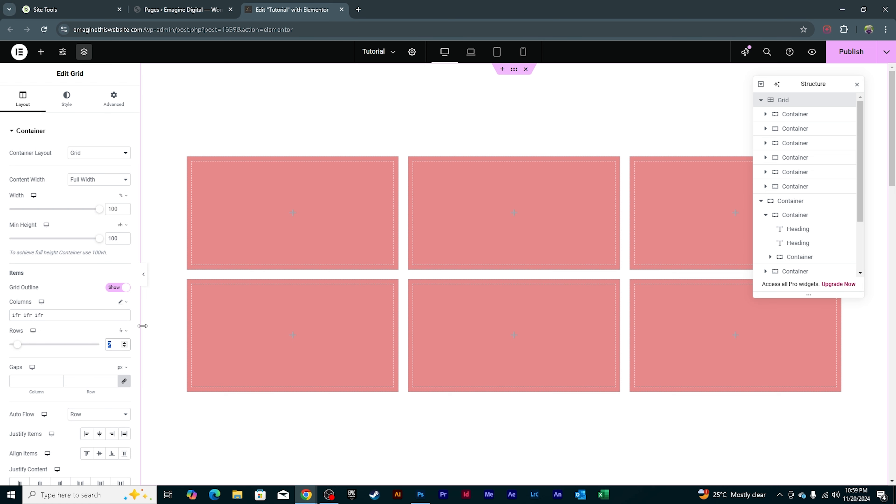
{"action": "type", "text": "3"}
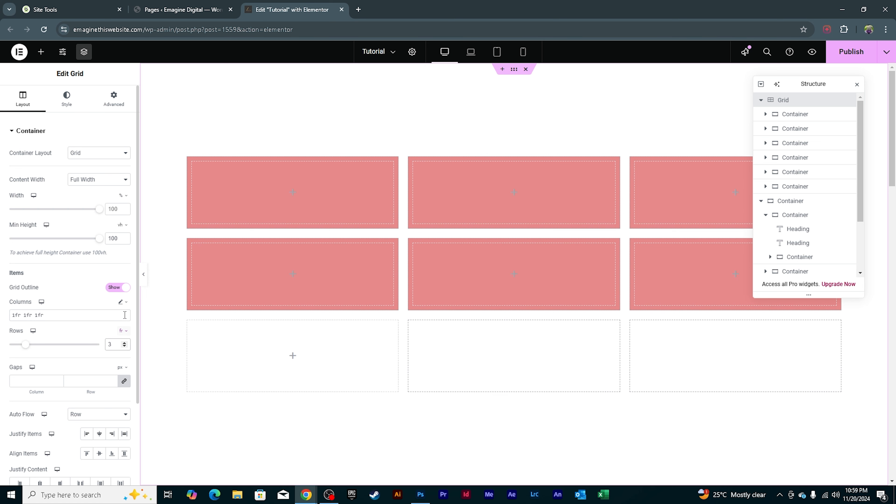
{"action": "left_click", "coordinate": [121, 302]}
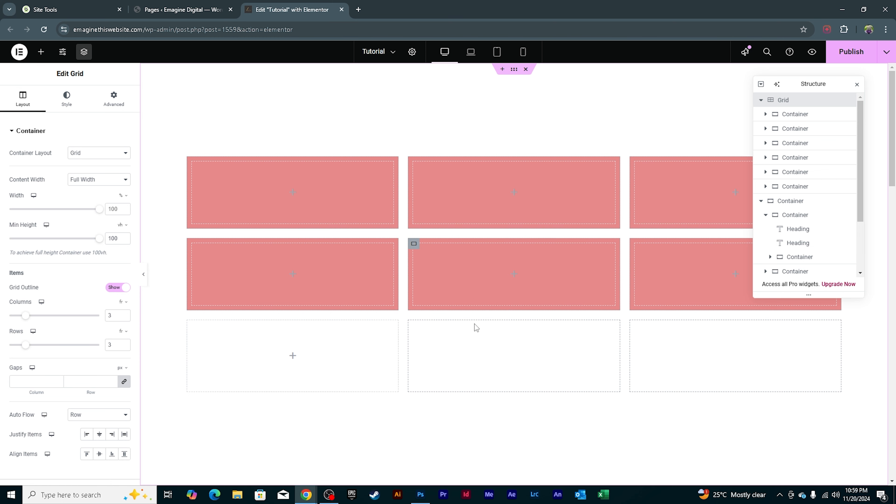
Check the coloured mock-up in Photoshop, and delete the grid's sixth container in Elementor.
{"action": "left_click", "coordinate": [420, 495]}
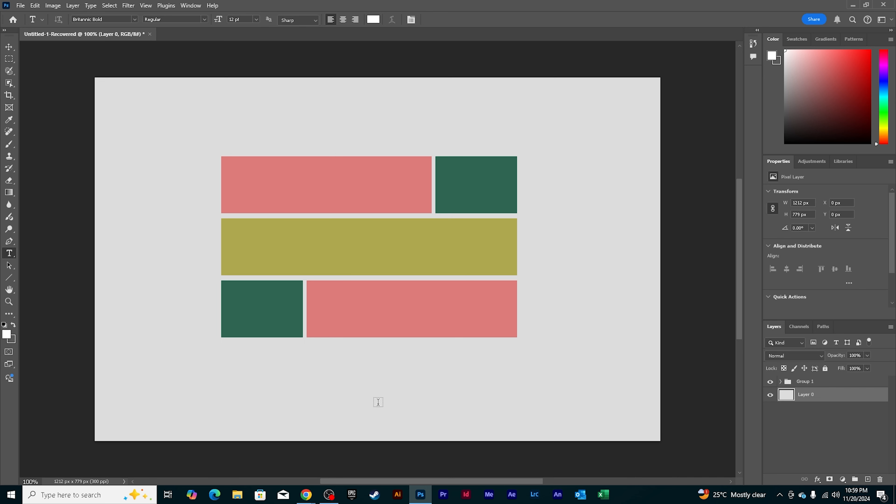
{"action": "left_click", "coordinate": [421, 486]}
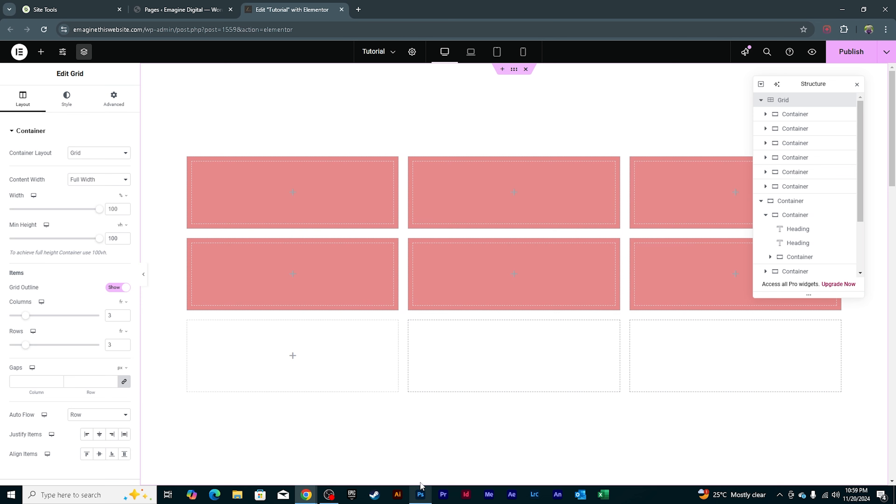
{"action": "left_click", "coordinate": [799, 186]}
{"action": "key", "text": "Delete"}
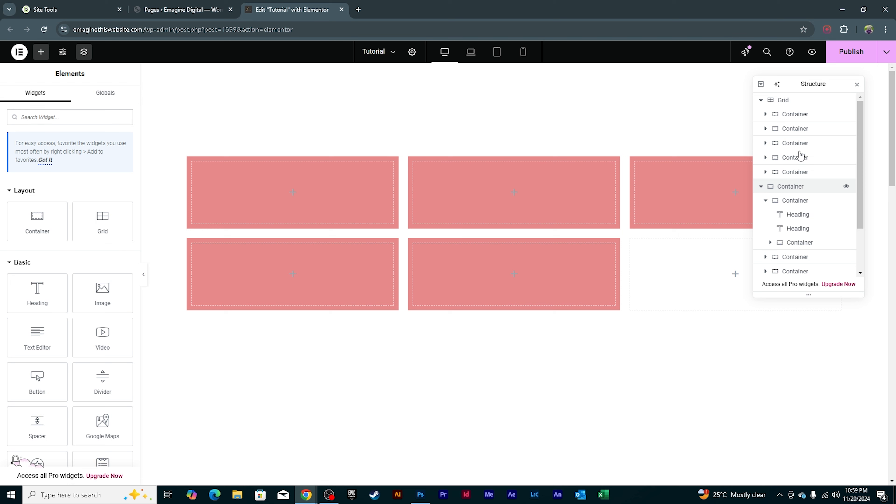
Set the background colour of the grid's second container to green #579745.
{"action": "left_click", "coordinate": [801, 117]}
{"action": "left_click", "coordinate": [801, 129]}
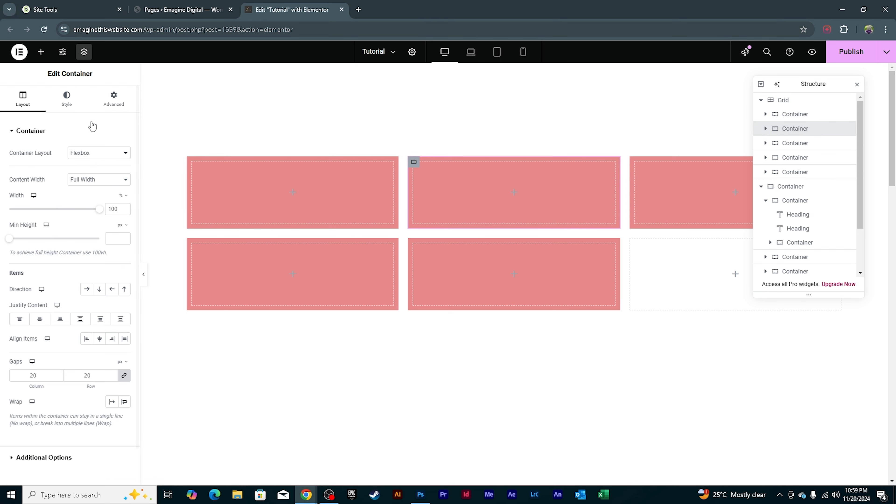
{"action": "left_click", "coordinate": [69, 101]}
{"action": "left_click", "coordinate": [125, 192]}
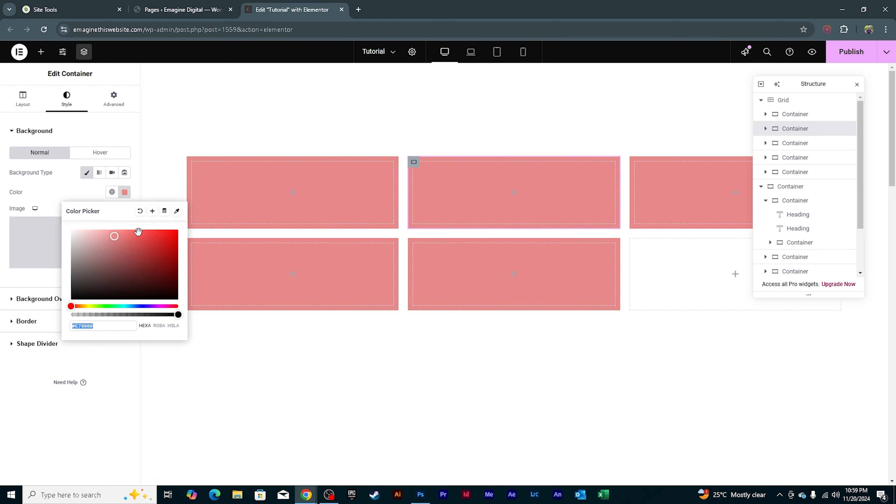
{"action": "left_click", "coordinate": [103, 306]}
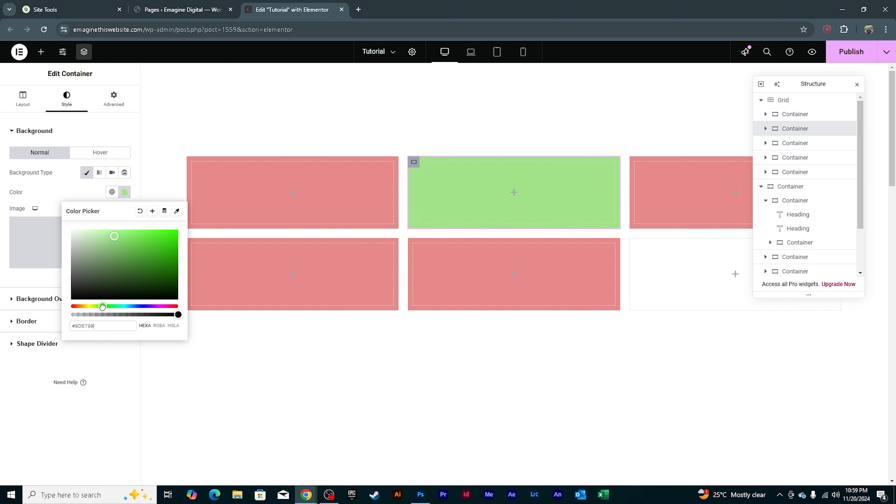
{"action": "left_click", "coordinate": [129, 259]}
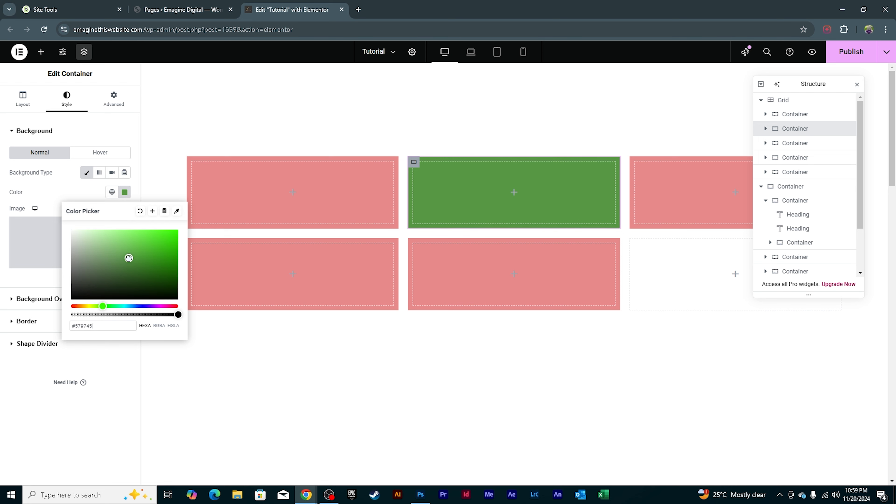
Set the background colour of the grid's third container to yellow #CFCF33.
{"action": "left_click", "coordinate": [780, 148]}
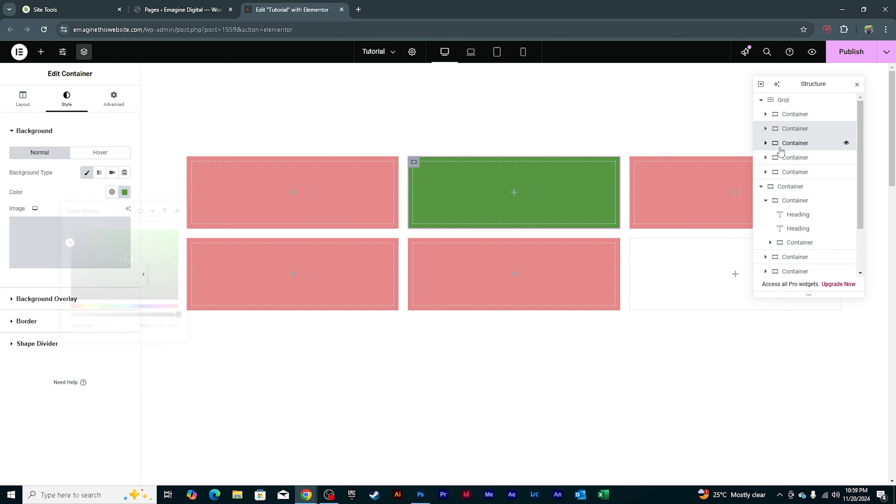
{"action": "left_click", "coordinate": [780, 151]}
{"action": "left_click", "coordinate": [67, 98]}
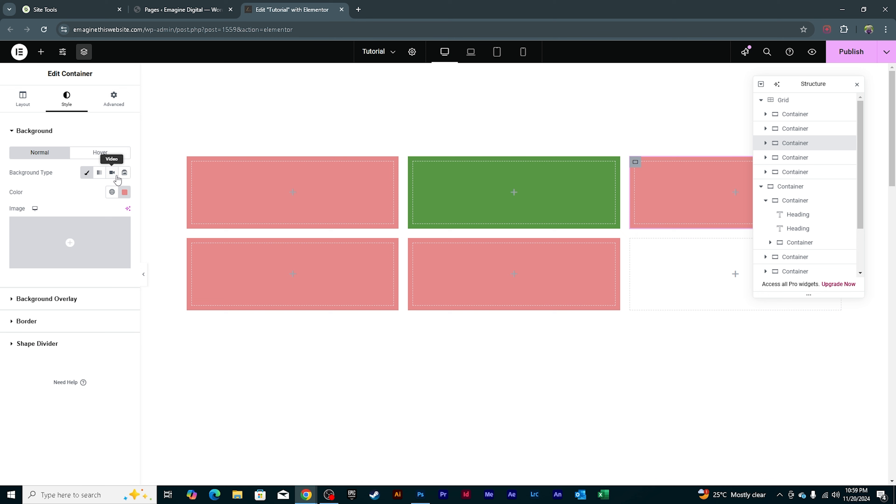
{"action": "left_click", "coordinate": [125, 193]}
{"action": "left_click_drag", "start_coordinate": [88, 306], "coordinate": [92, 306]}
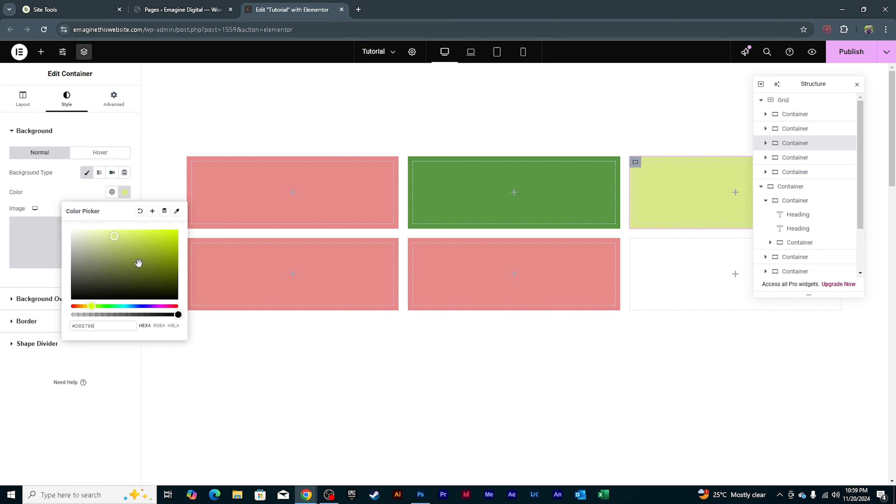
{"action": "left_click_drag", "start_coordinate": [141, 244], "coordinate": [152, 243]}
{"action": "left_click_drag", "start_coordinate": [91, 306], "coordinate": [88, 307]}
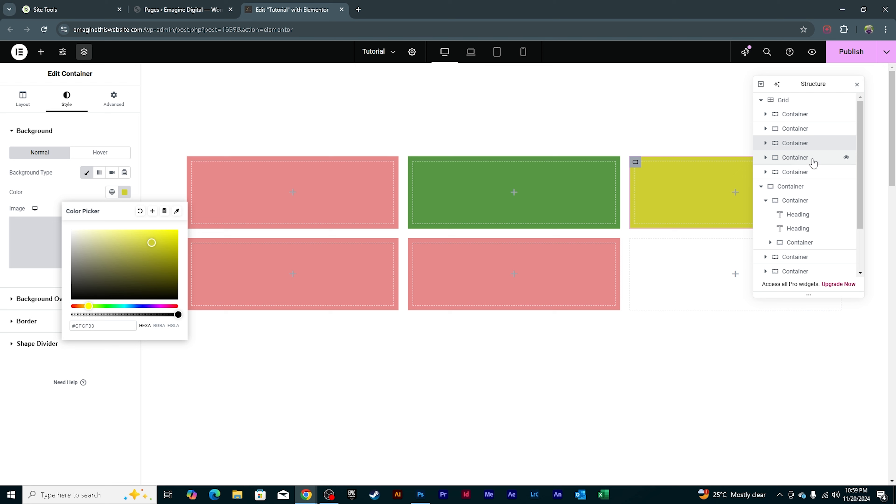
Apply the green global colour as the background of the grid's fourth container.
{"action": "left_click", "coordinate": [802, 161]}
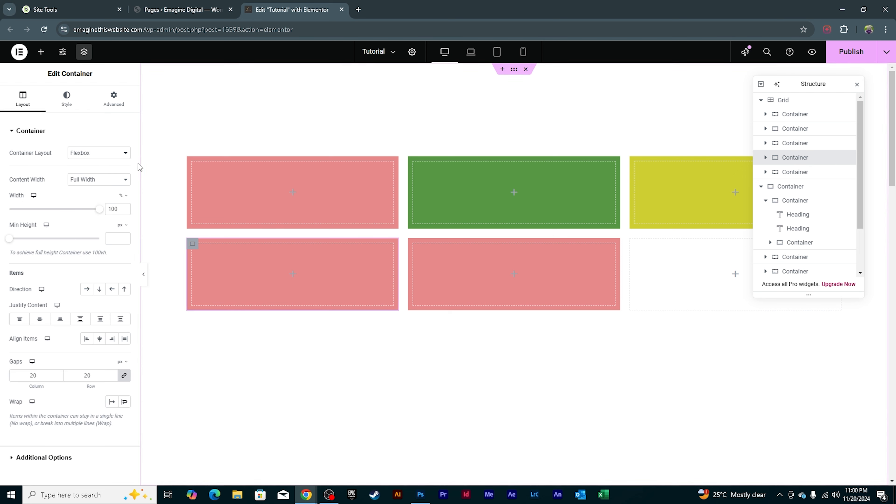
{"action": "left_click", "coordinate": [73, 101]}
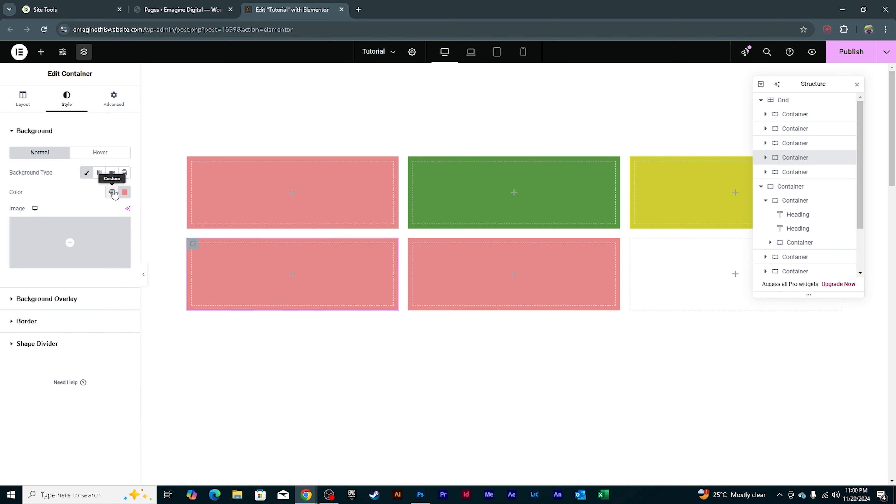
{"action": "left_click", "coordinate": [112, 193]}
{"action": "left_click", "coordinate": [60, 310]}
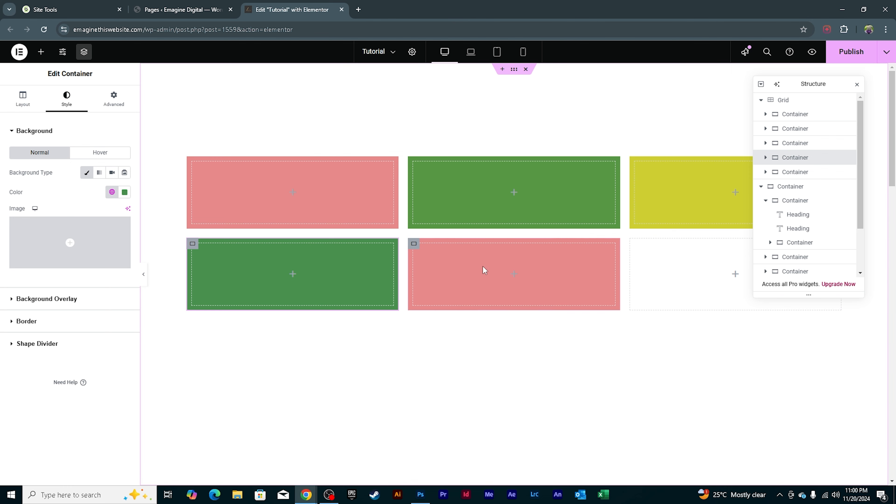
Select the grid's fifth container and compare the coloured containers with the Photoshop mock-up before returning to Elementor.
{"action": "left_click", "coordinate": [427, 244]}
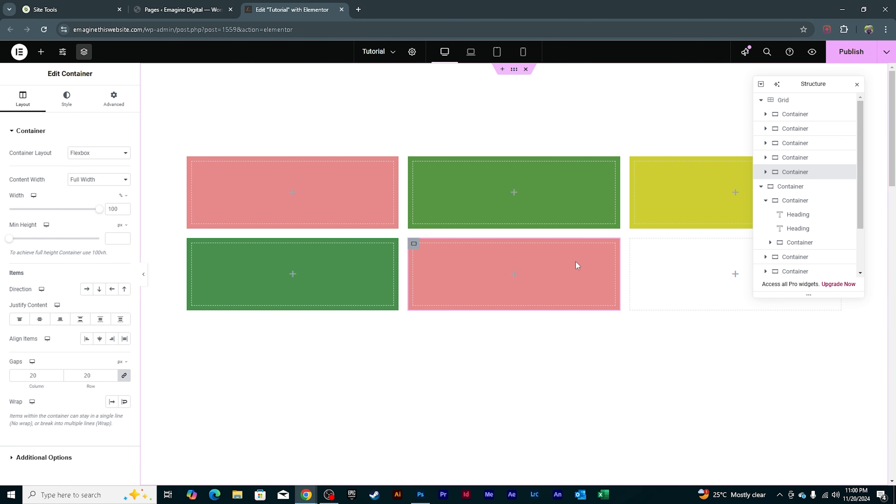
{"action": "left_click", "coordinate": [430, 495]}
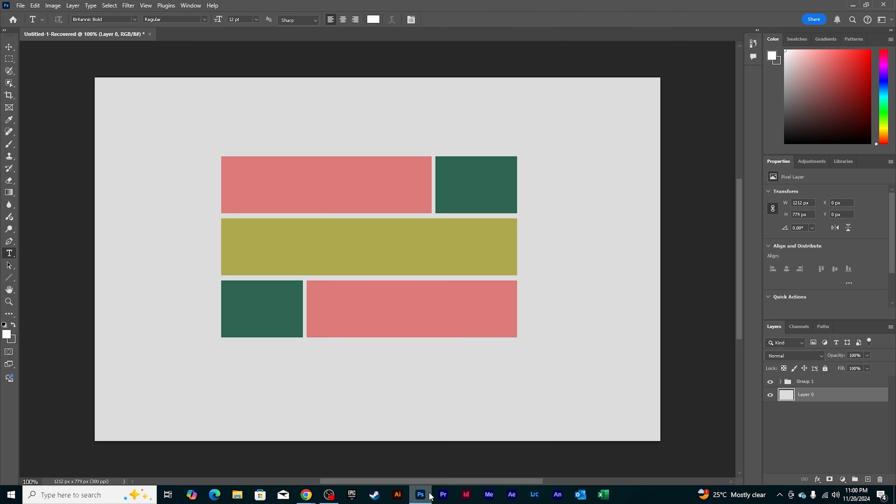
{"action": "left_click", "coordinate": [430, 495]}
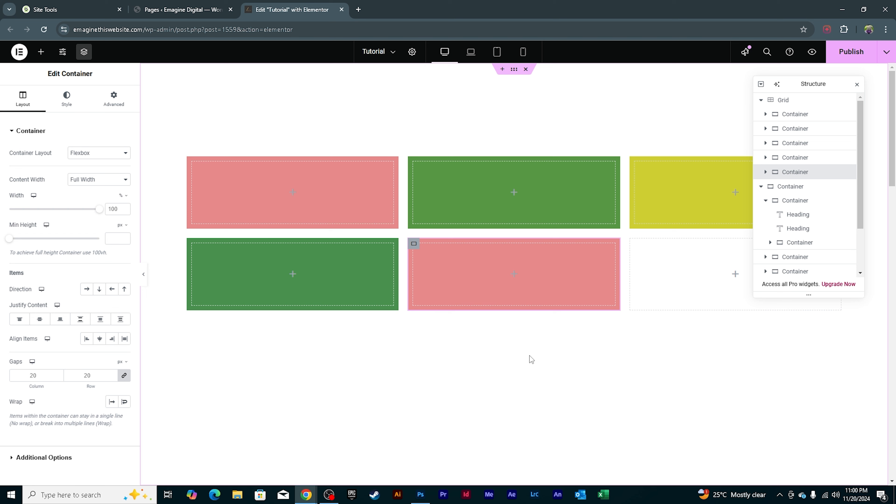
Assign the CSS class grid2 to the parent Grid container.
{"action": "left_click", "coordinate": [808, 100]}
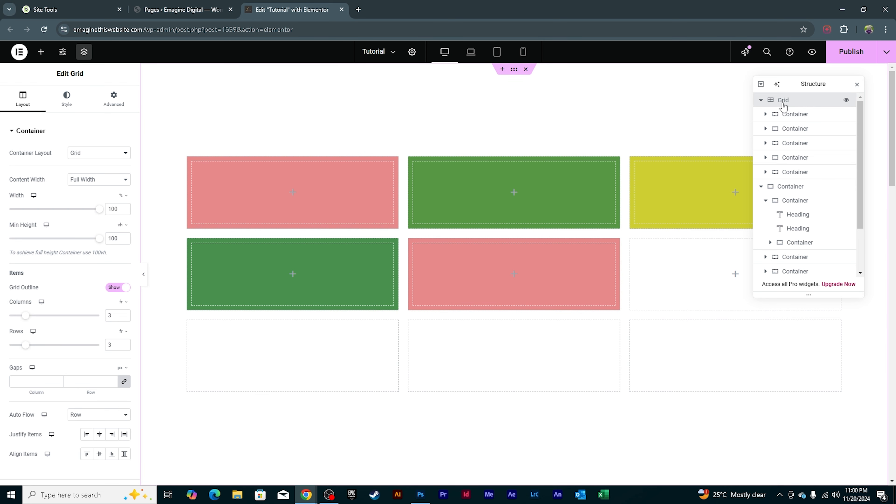
{"action": "left_click", "coordinate": [113, 106]}
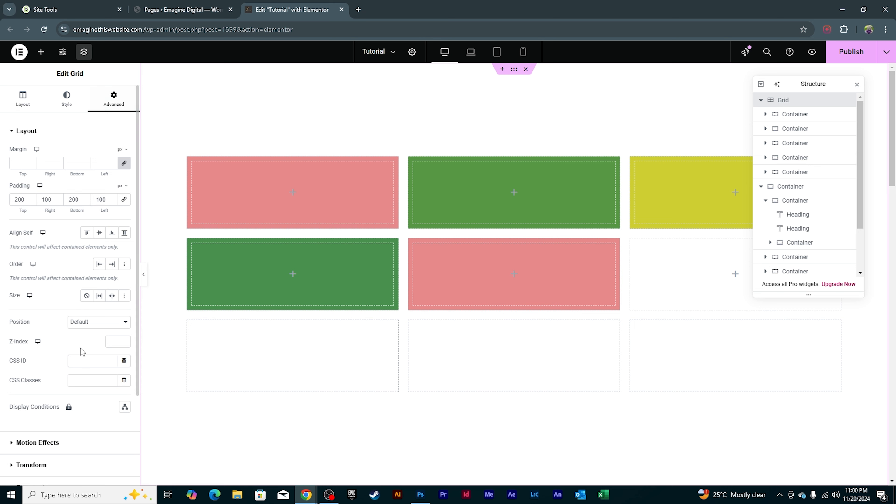
{"action": "left_click", "coordinate": [105, 381]}
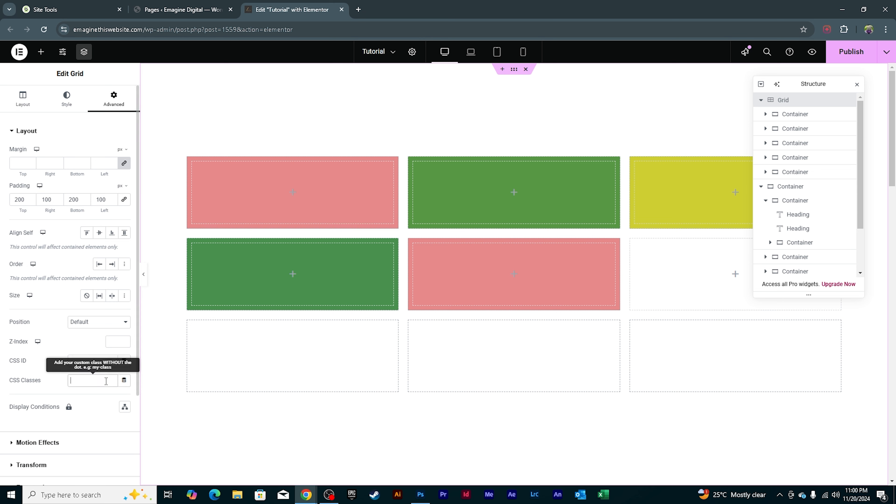
{"action": "type", "text": "grid2"}
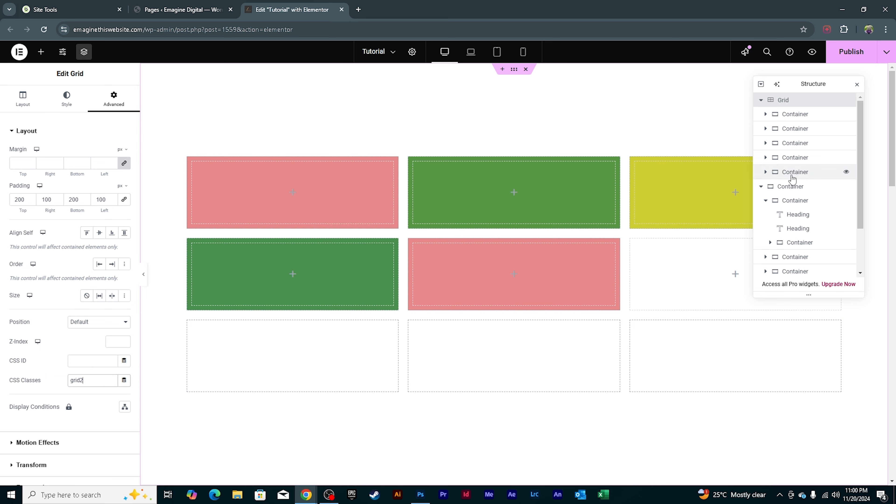
Assign the CSS class card1 to the grid's first container.
{"action": "left_click", "coordinate": [807, 117]}
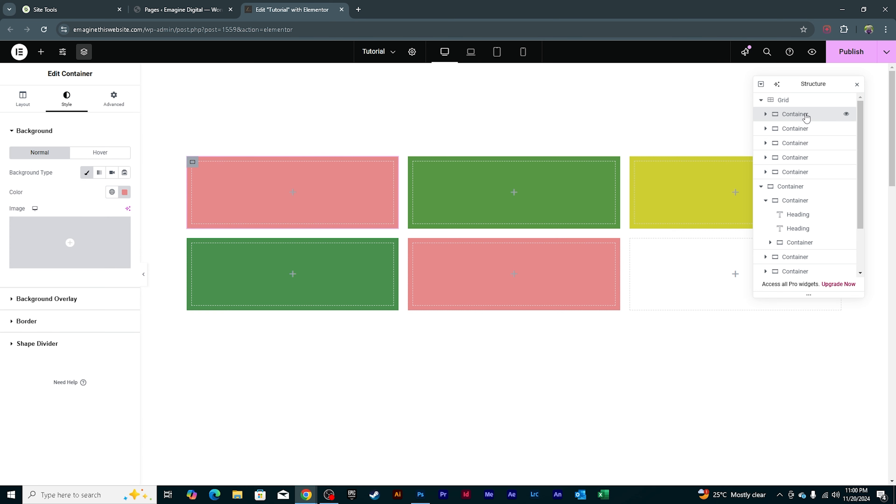
{"action": "left_click", "coordinate": [113, 104]}
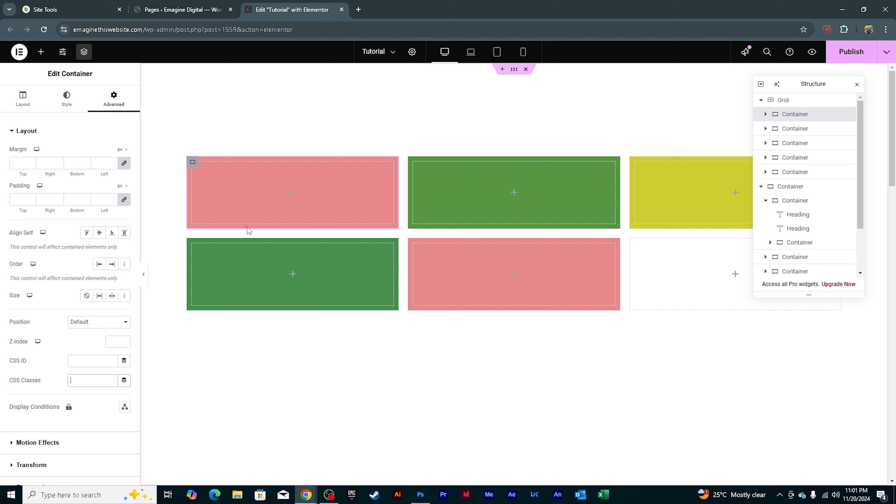
{"action": "type", "text": "card1"}
Assign the CSS class card2 to the grid's second container.
{"action": "left_click", "coordinate": [801, 130]}
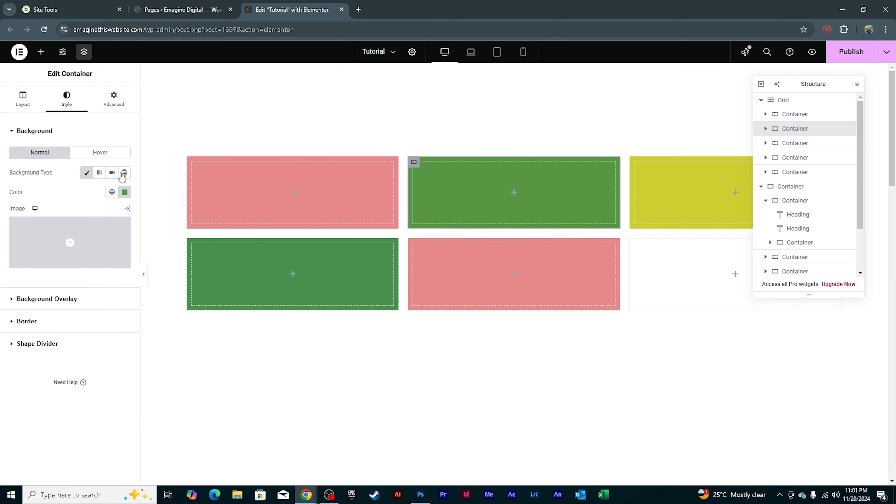
{"action": "left_click", "coordinate": [114, 100]}
{"action": "left_click", "coordinate": [79, 381]}
{"action": "type", "text": "c"}
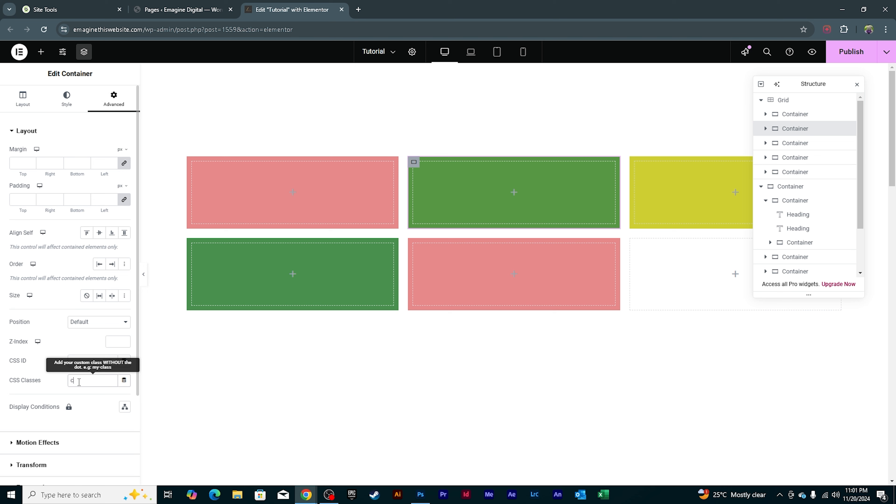
{"action": "type", "text": "ard2"}
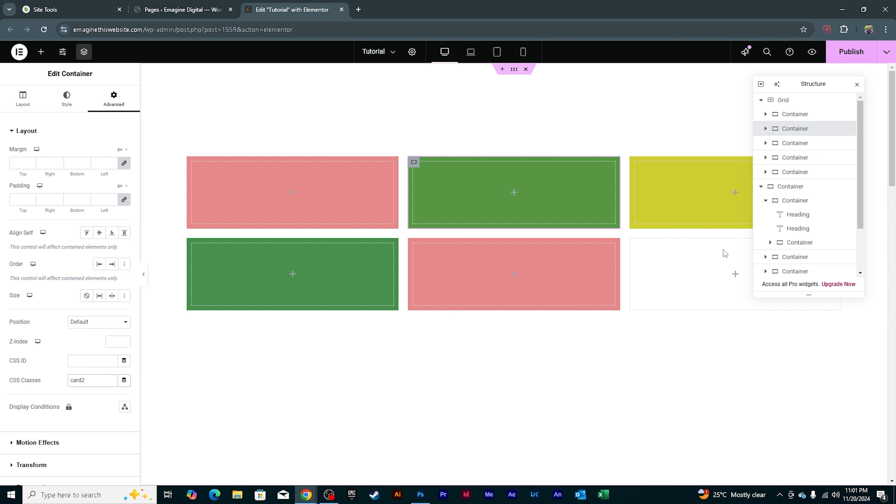
Assign the CSS class card3 to the grid's third container.
{"action": "left_click", "coordinate": [796, 143]}
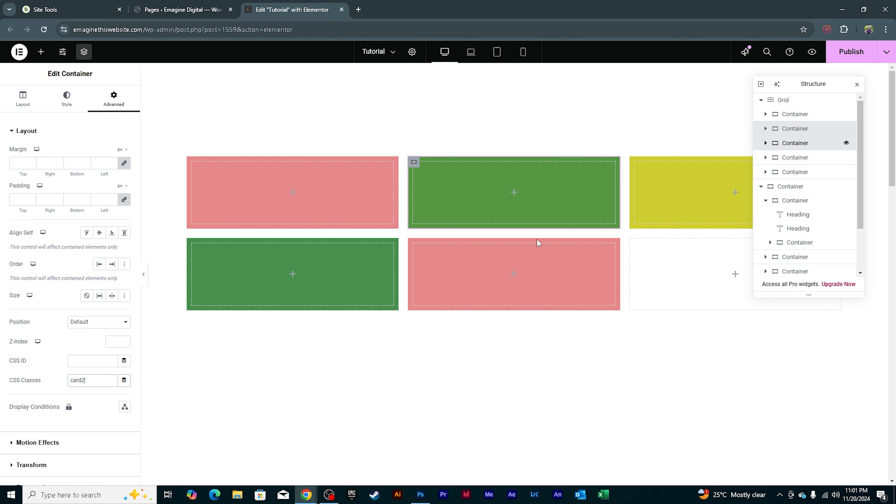
{"action": "left_click", "coordinate": [114, 100]}
{"action": "left_click", "coordinate": [90, 380]}
{"action": "type", "text": "card3"}
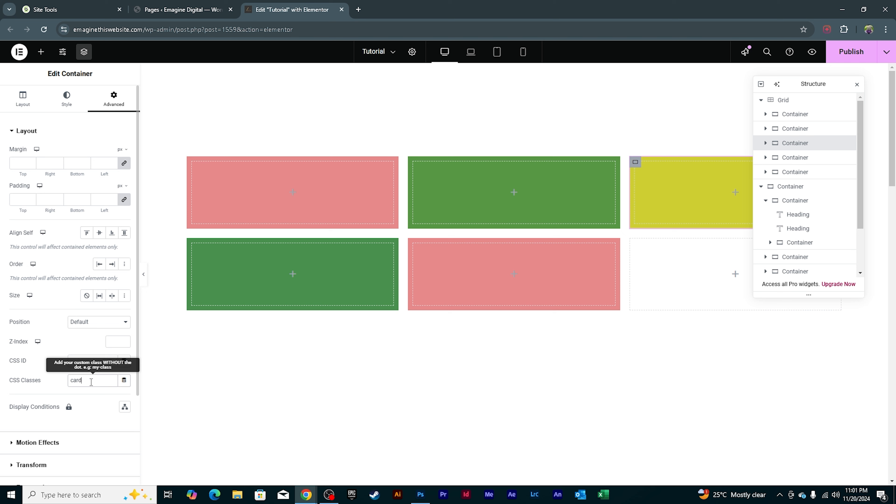
Assign the CSS class card4 to the grid's fourth container.
{"action": "left_click", "coordinate": [809, 158]}
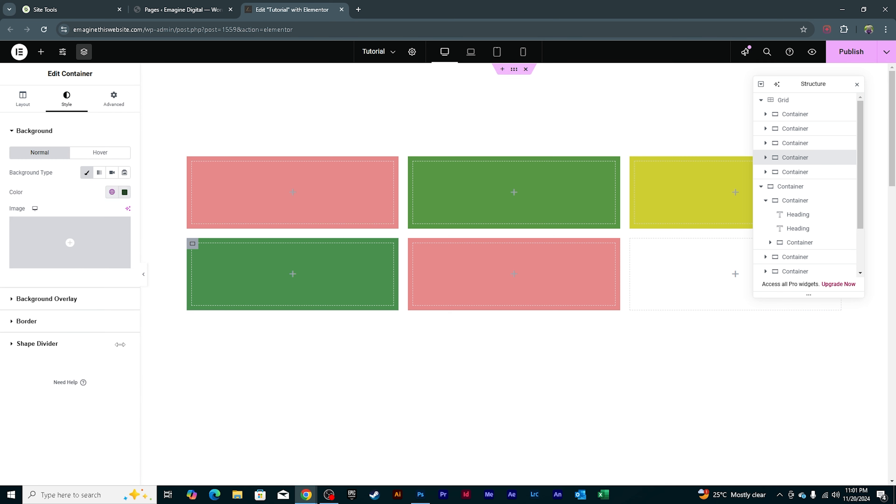
{"action": "left_click", "coordinate": [118, 102]}
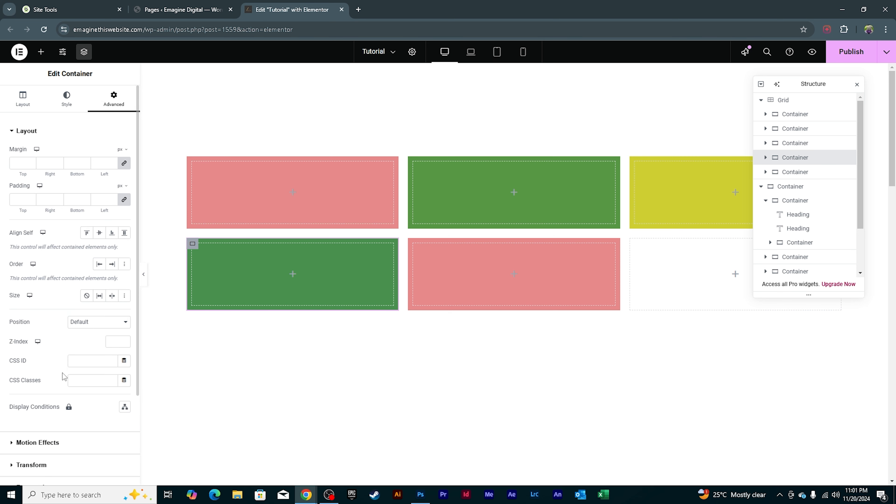
{"action": "left_click", "coordinate": [76, 380]}
{"action": "type", "text": "card4"}
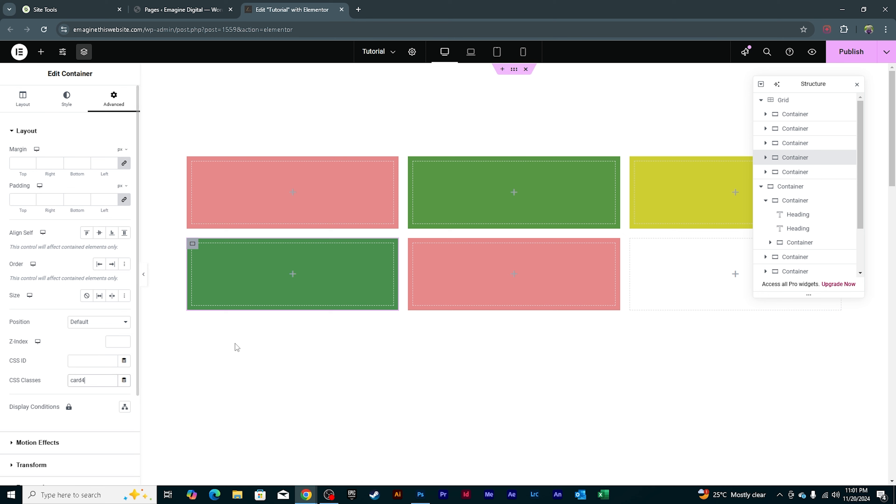
Assign the CSS class card5 to the grid's fifth container and save the page.
{"action": "left_click", "coordinate": [846, 172]}
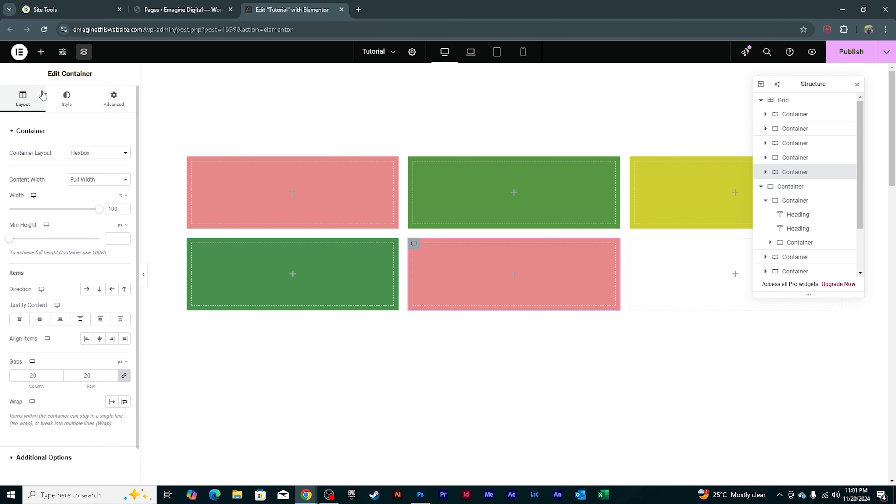
{"action": "left_click", "coordinate": [114, 100]}
{"action": "left_click", "coordinate": [85, 380]}
{"action": "type", "text": "card5"}
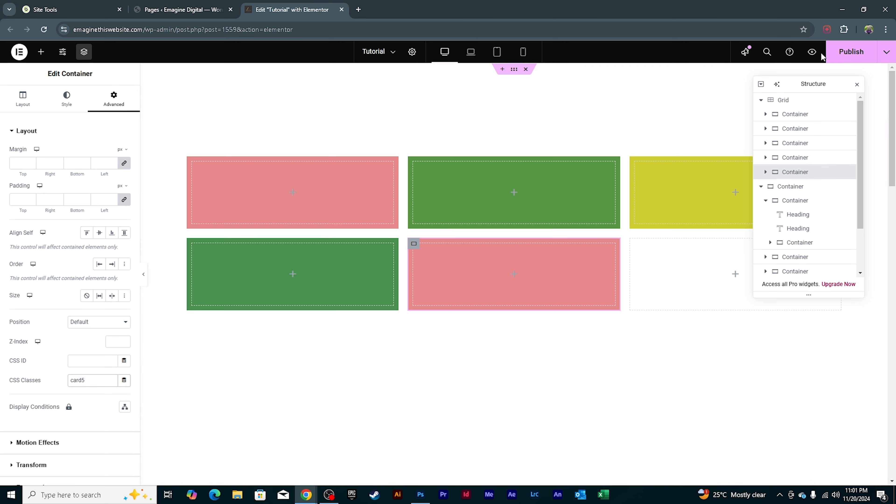
{"action": "key", "text": "ctrl+s"}
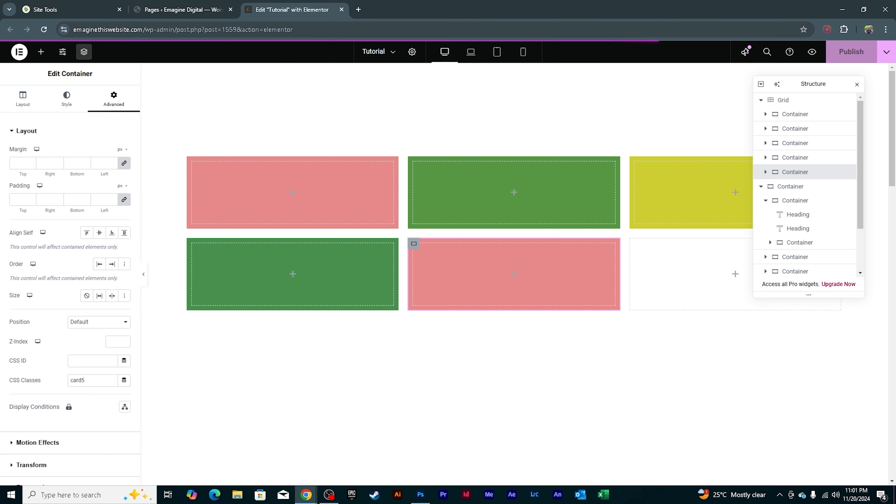
Preview the page in the browser and open the Additional CSS editor in the site customizer.
{"action": "left_click_drag", "start_coordinate": [895, 64], "coordinate": [343, 0]}
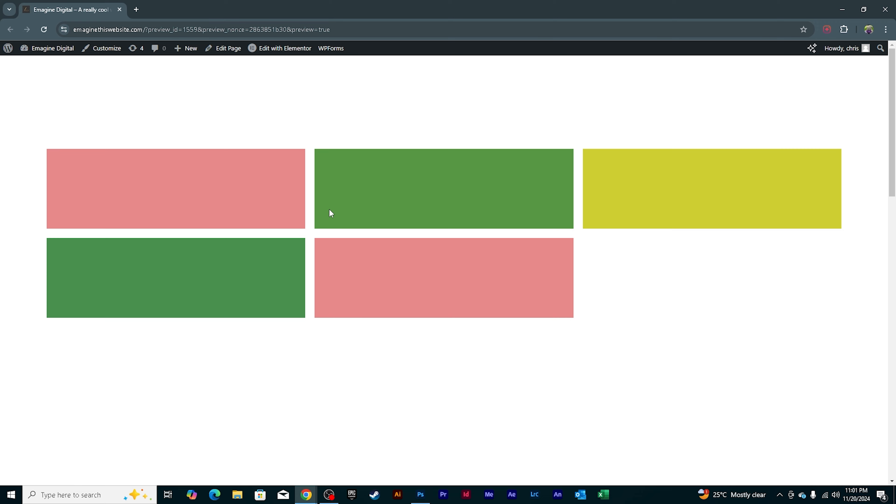
{"action": "left_click", "coordinate": [883, 10]}
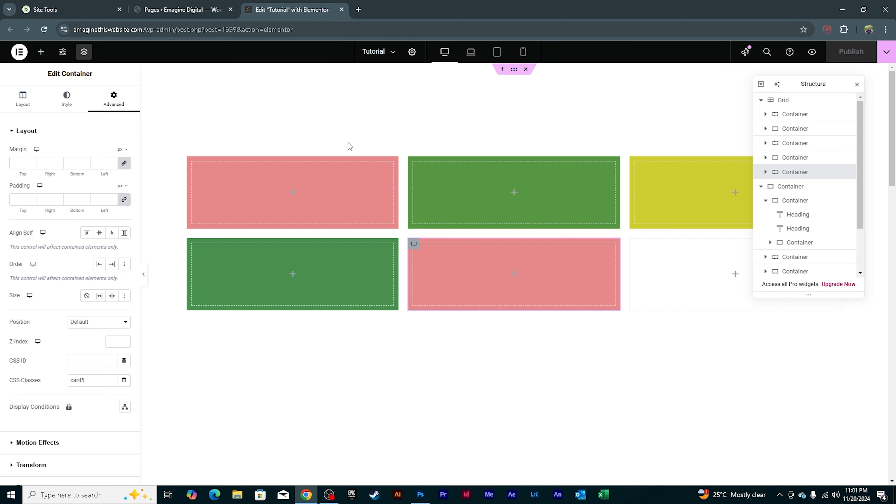
{"action": "left_click", "coordinate": [813, 53]}
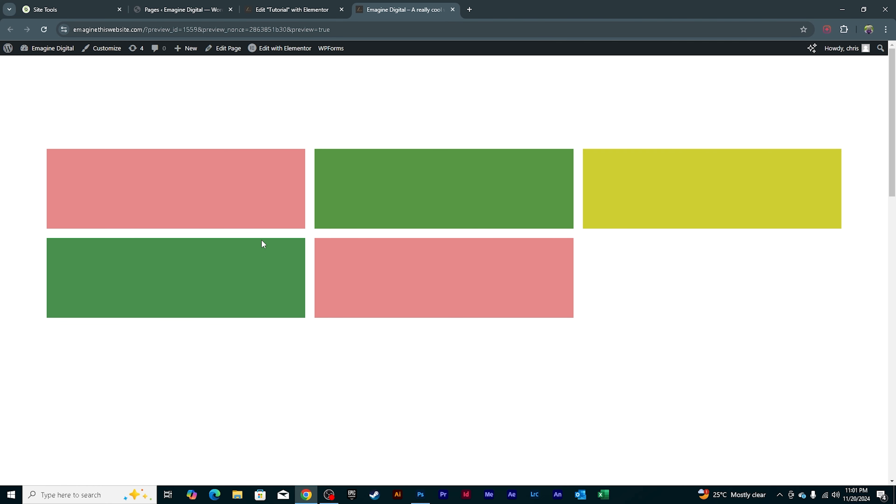
{"action": "left_click", "coordinate": [99, 51]}
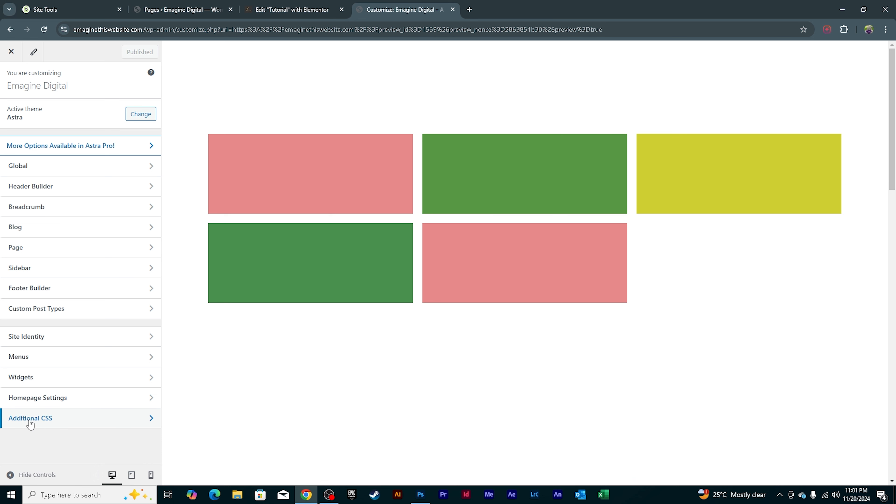
{"action": "left_click", "coordinate": [72, 420]}
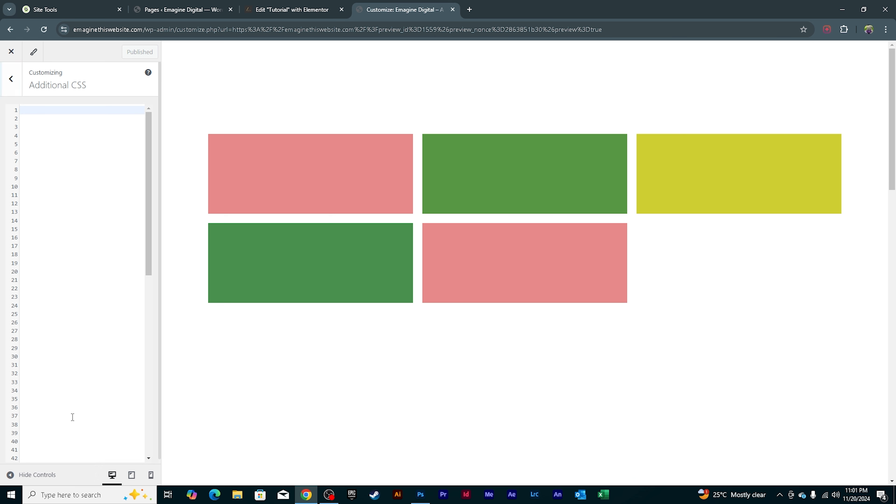
{"action": "left_click", "coordinate": [66, 120]}
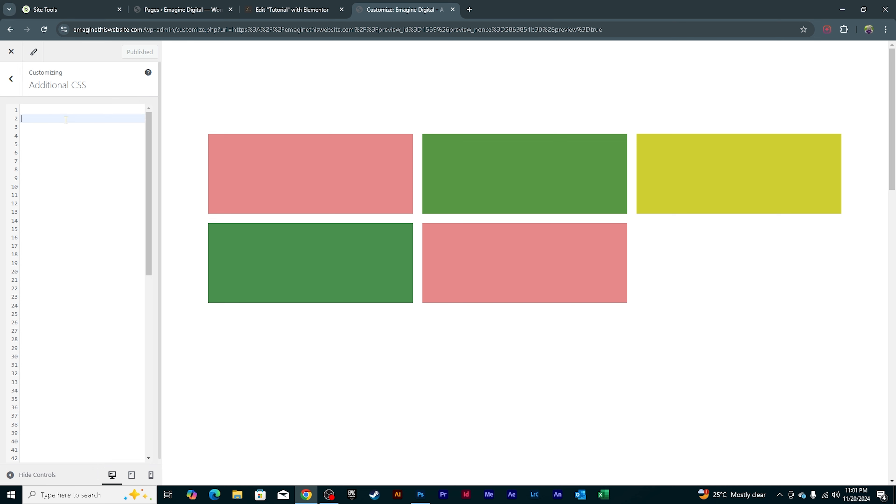
{"action": "left_click", "coordinate": [69, 110]}
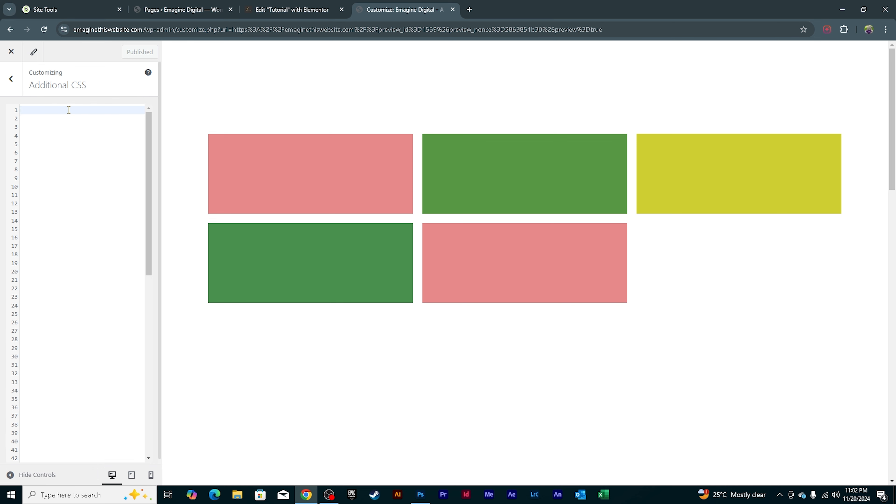
Switch the browser to full screen and insert blank lines above the existing .item1 rule, returning to line 1 of the CSS.
{"action": "key", "text": "F11"}
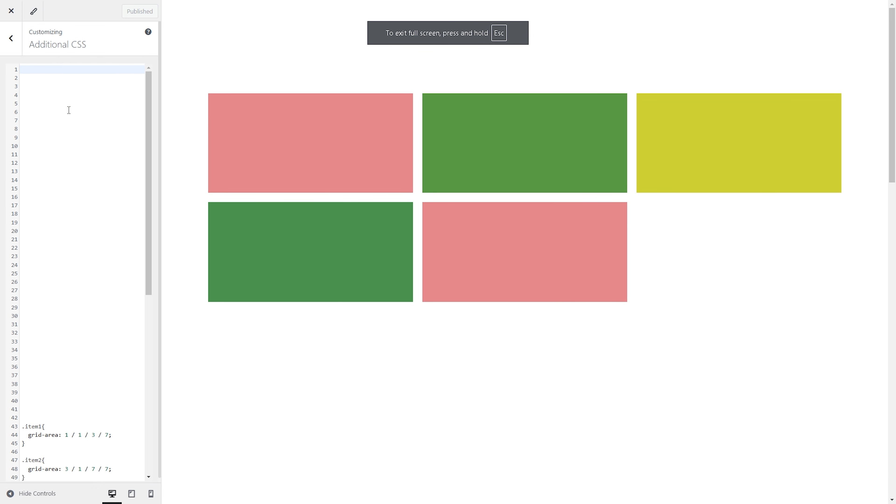
{"action": "left_click", "coordinate": [90, 347]}
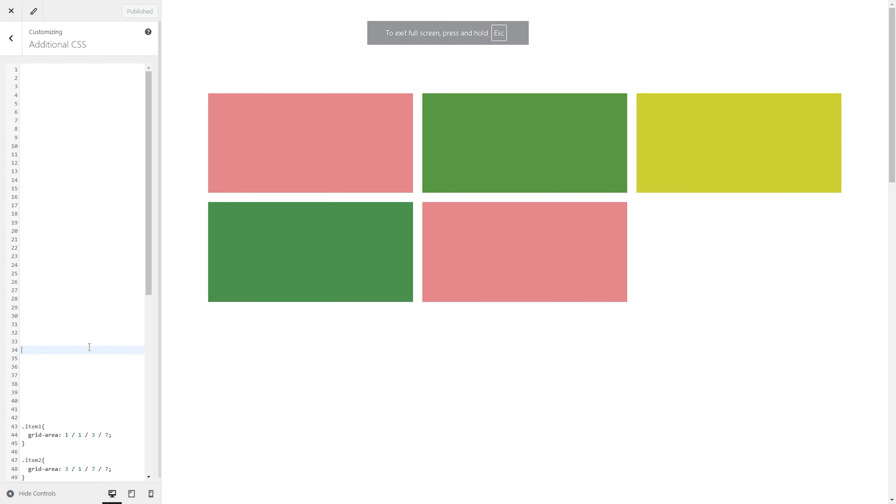
{"action": "key", "text": "Return"}
{"action": "key", "text": "Return"}
{"action": "key", "text": "Return"}
{"action": "key", "text": "Return"}
{"action": "key", "text": "Return"}
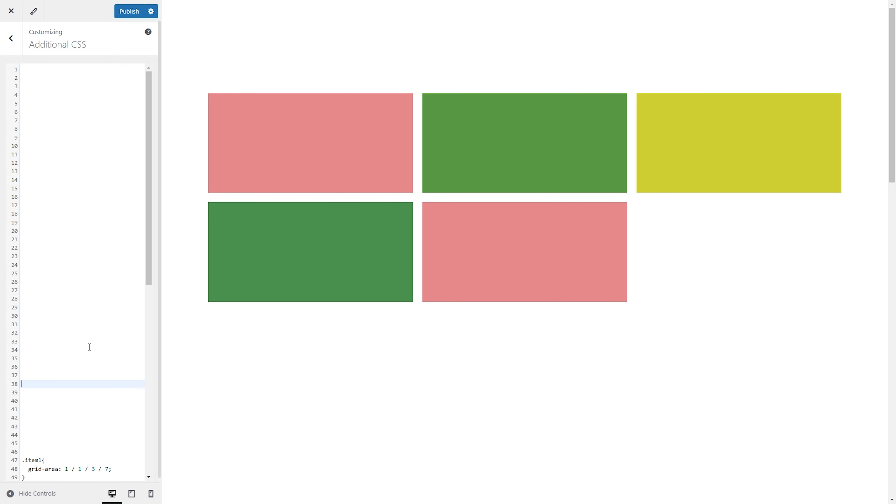
{"action": "key", "text": "Return"}
{"action": "key", "text": "Return"}
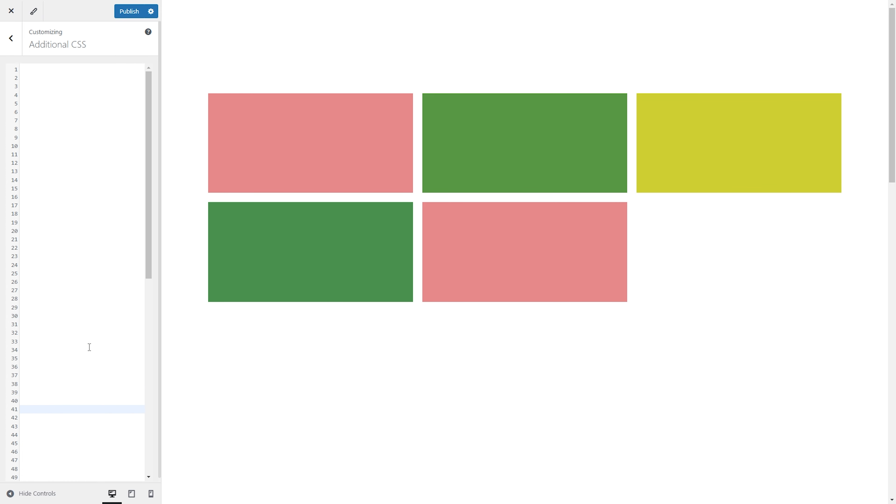
{"action": "left_click", "coordinate": [51, 71]}
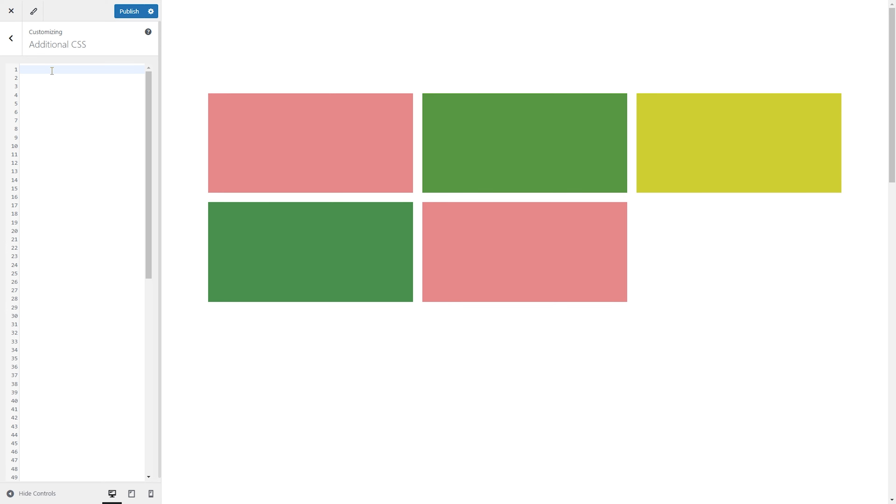
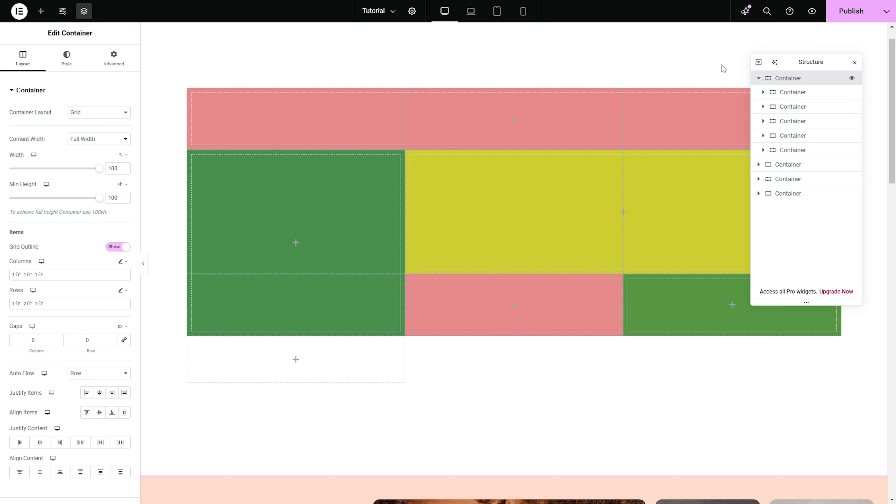
Add an Image widget after the grid's five containers using the salmon salad photo from the media library, and publish the page.
{"action": "left_click", "coordinate": [42, 11]}
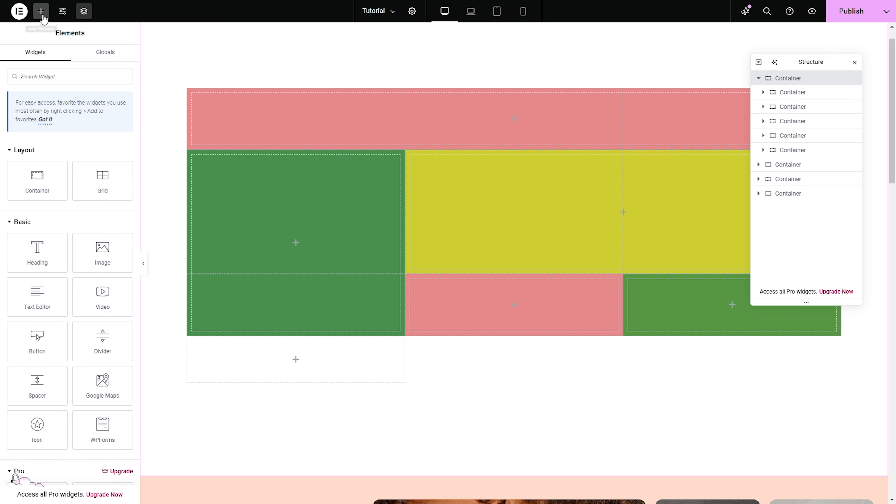
{"action": "left_click", "coordinate": [109, 250]}
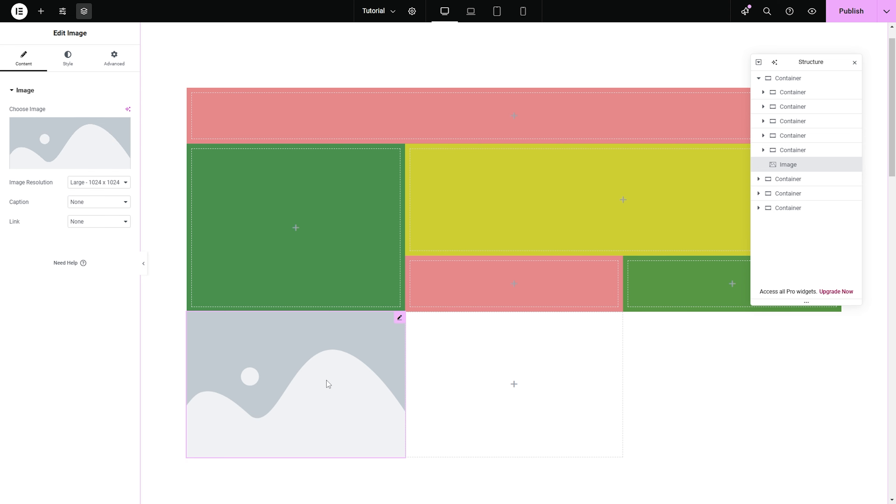
{"action": "left_click", "coordinate": [50, 163]}
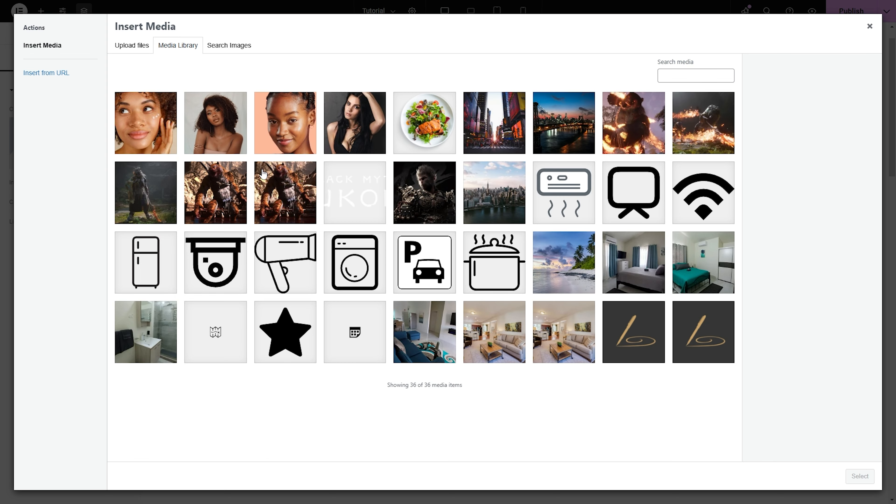
{"action": "left_click", "coordinate": [424, 123]}
{"action": "left_click", "coordinate": [860, 476]}
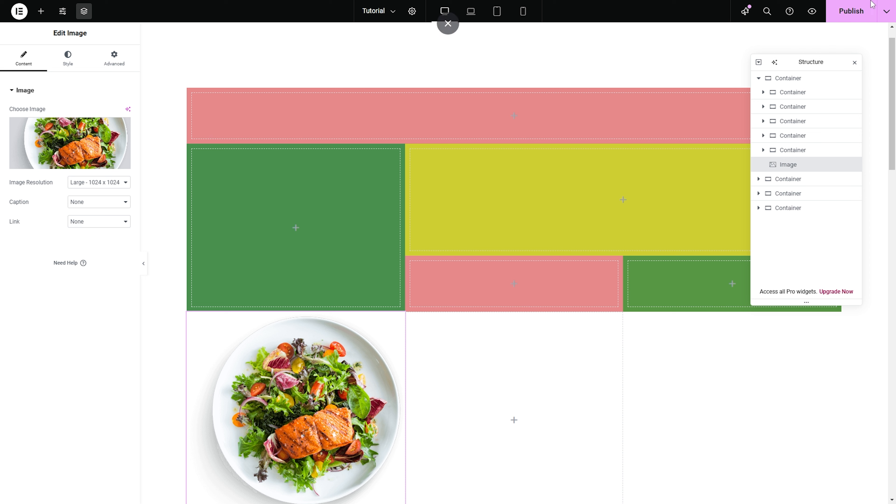
{"action": "left_click", "coordinate": [854, 13]}
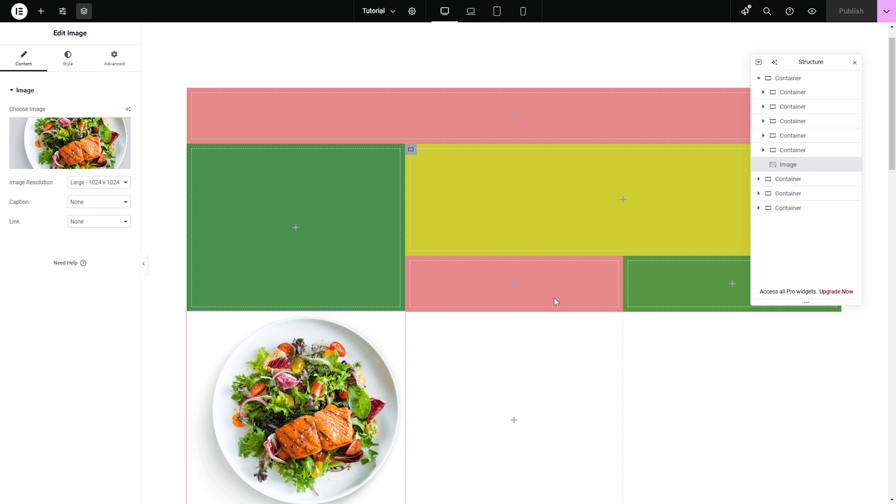
Exit full screen and add a blank line below the .card5 rule in the customizer's Additional CSS.
{"action": "left_click", "coordinate": [449, 32]}
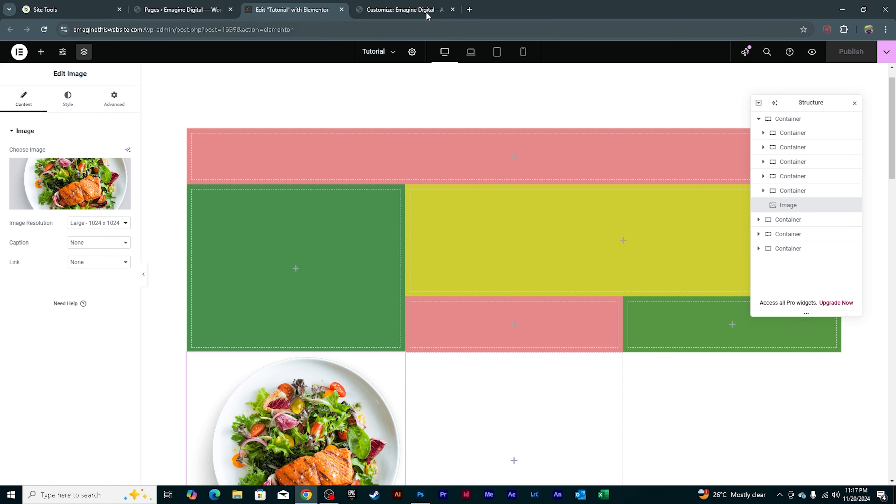
{"action": "left_click", "coordinate": [427, 14]}
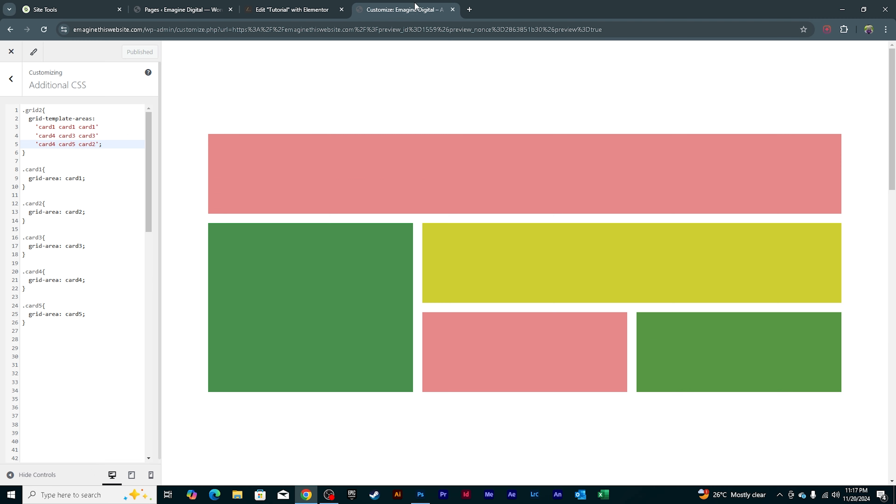
{"action": "left_click", "coordinate": [91, 329]}
{"action": "key", "text": "Return"}
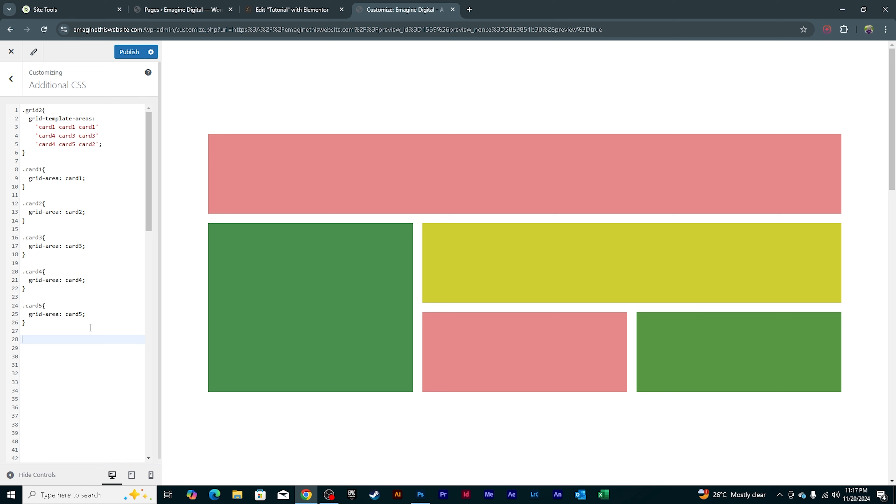
Return to the Elementor editor and assign the CSS class salad to the salmon salad Image widget.
{"action": "left_click", "coordinate": [292, 10]}
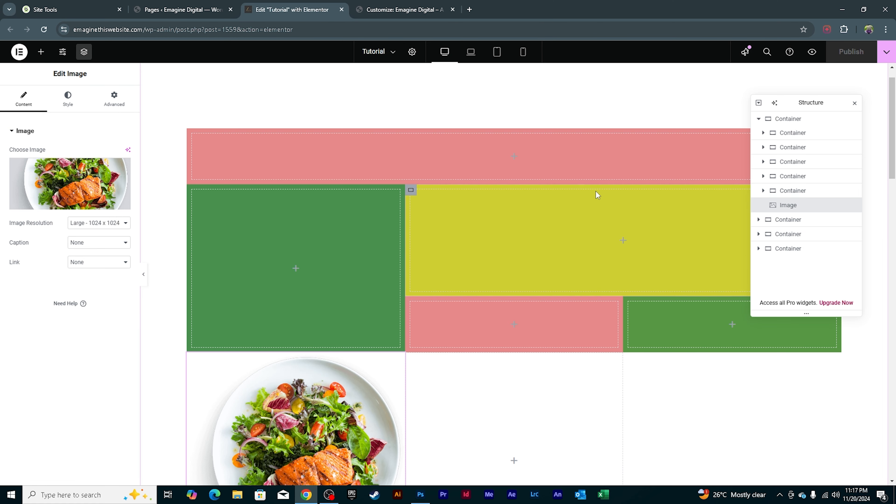
{"action": "left_click_drag", "start_coordinate": [893, 152], "coordinate": [891, 211]}
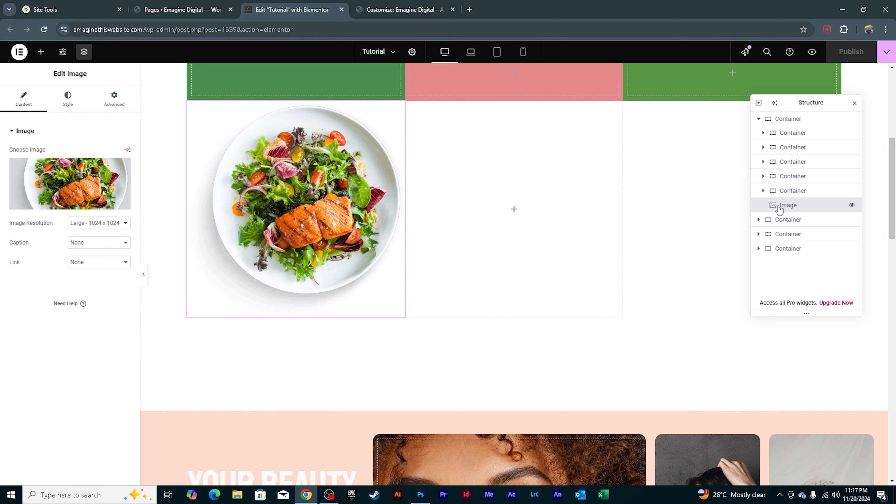
{"action": "left_click", "coordinate": [114, 99]}
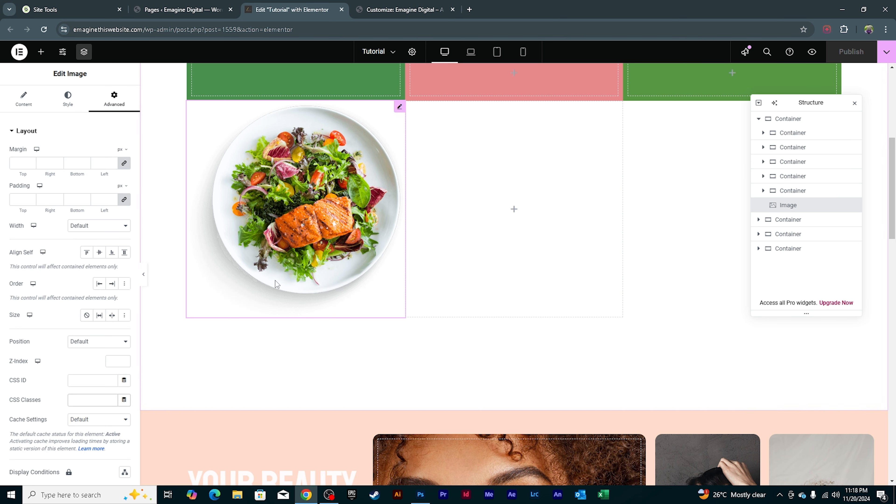
{"action": "type", "text": "sa"}
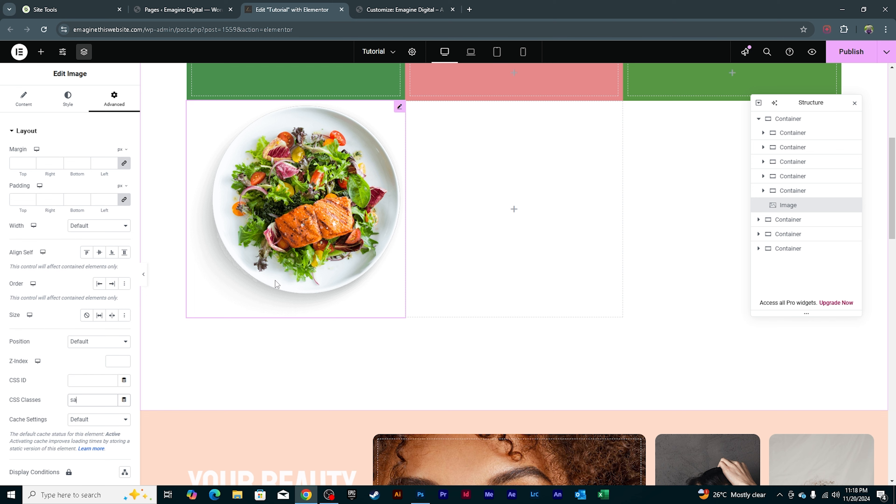
{"action": "type", "text": "lad"}
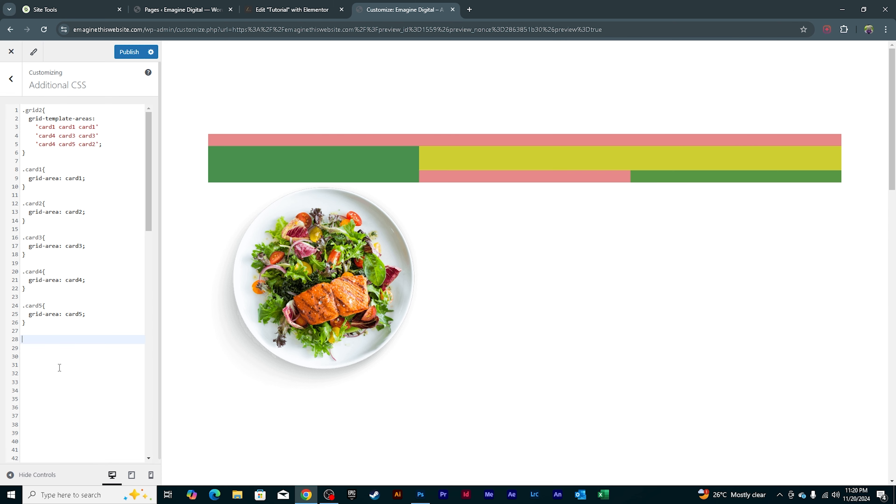
In the customizer's Additional CSS, start a .salad rule below .card5 with grid-area: 2 / 1.
{"action": "type", "text": ".salad{"}
{"action": "key", "text": "Return"}
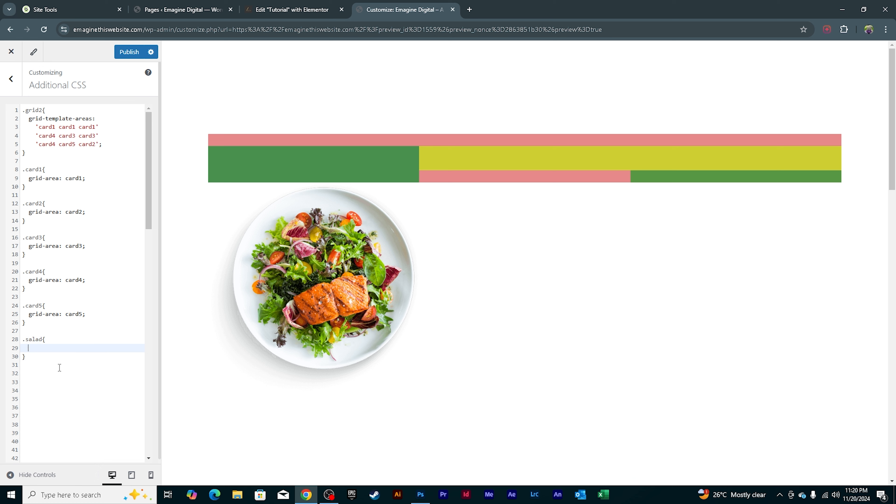
{"action": "type", "text": "grid"}
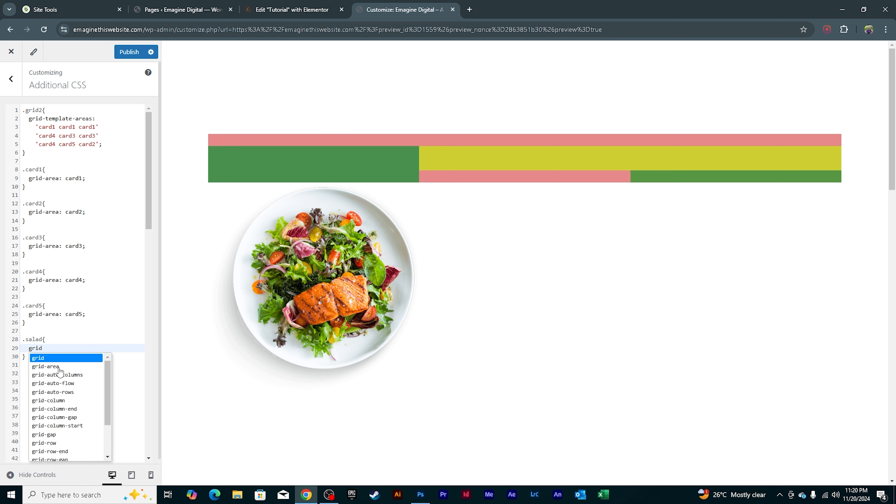
{"action": "left_click", "coordinate": [58, 367]}
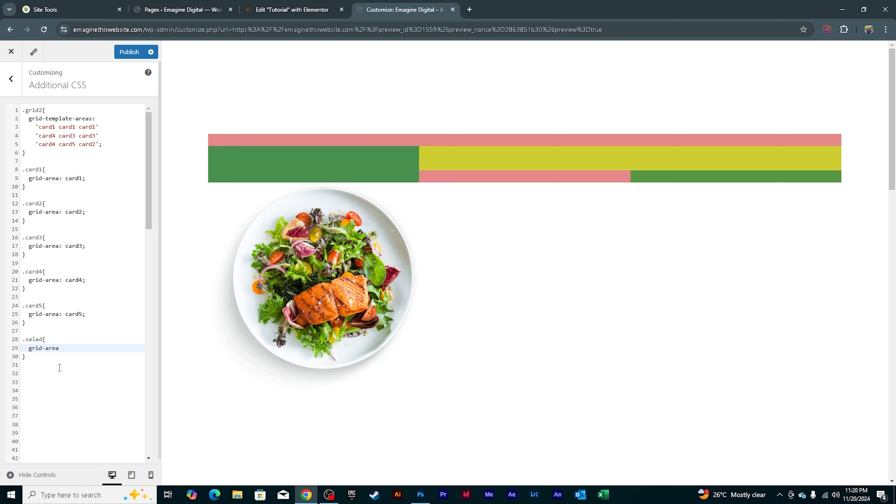
{"action": "type", "text": ":"}
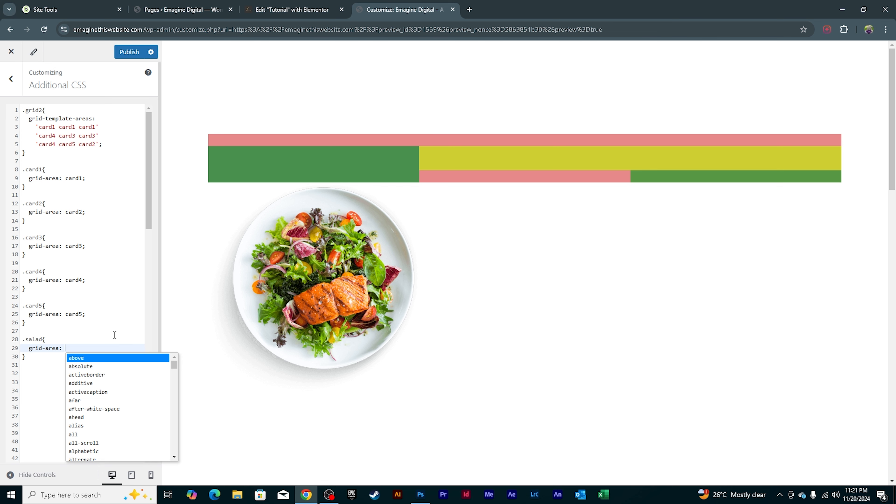
{"action": "type", "text": "2"}
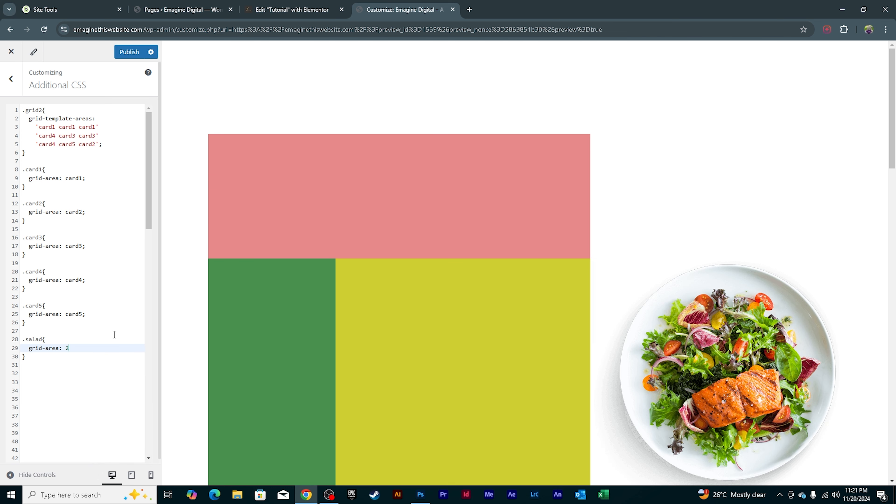
{"action": "type", "text": " /"}
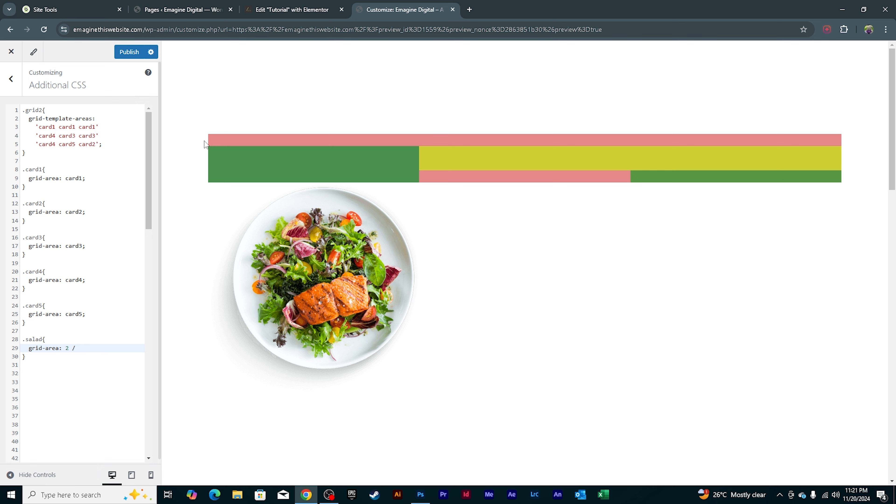
{"action": "type", "text": "1"}
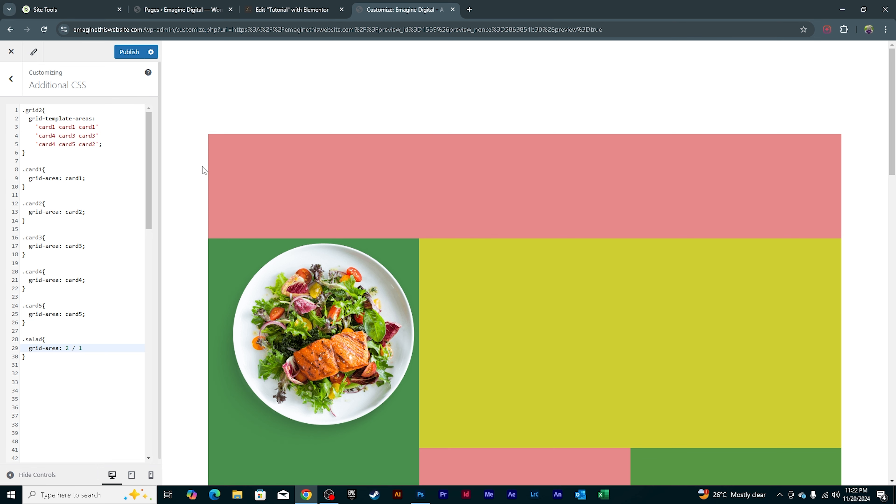
Complete the .salad rule's declaration as grid-area: 2 / 1 / 4 / 3; and publish the CSS.
{"action": "type", "text": " /"}
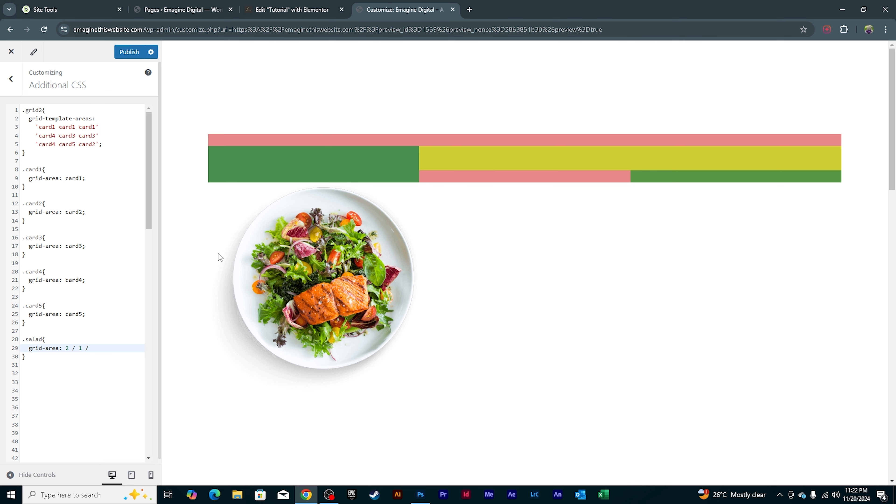
{"action": "type", "text": "4"}
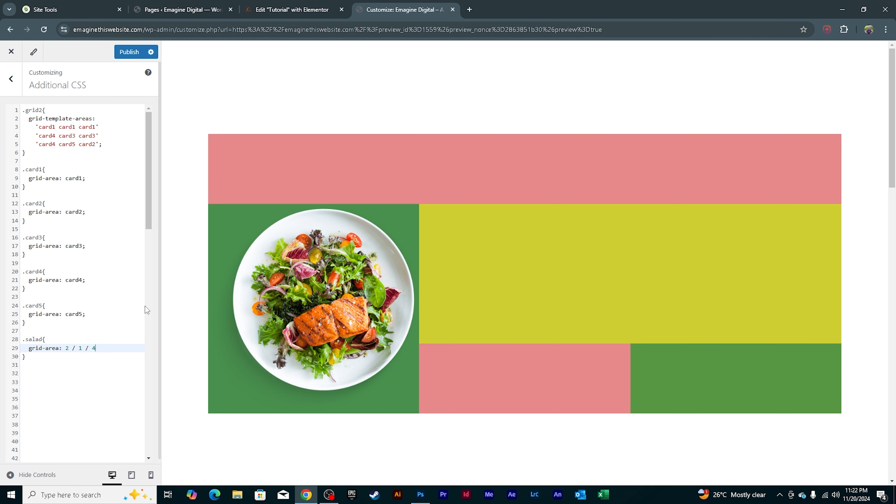
{"action": "type", "text": " /"}
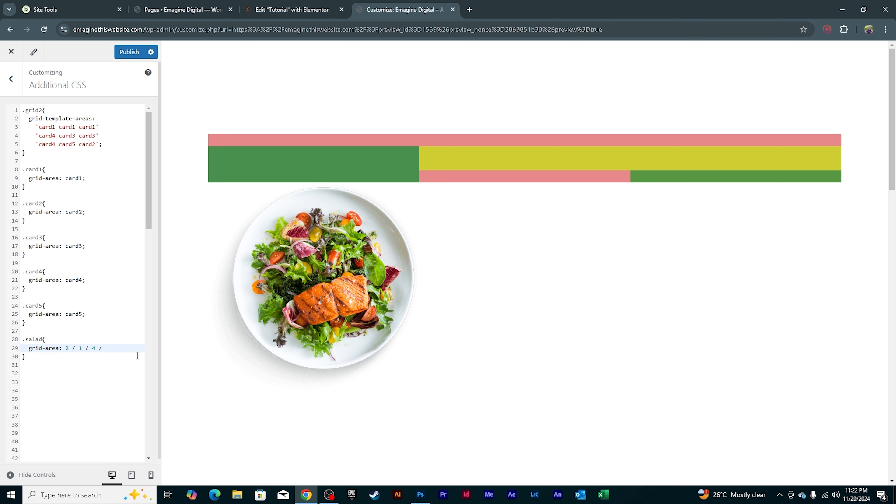
{"action": "type", "text": "3"}
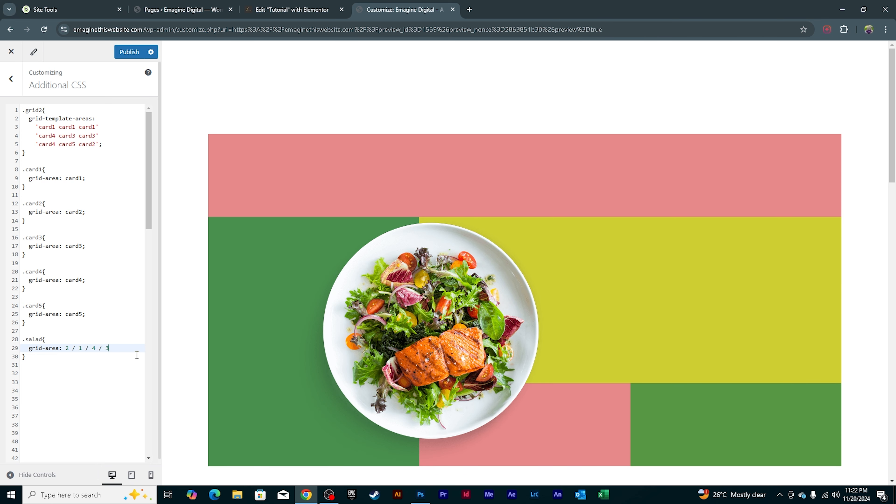
{"action": "type", "text": ";"}
{"action": "left_click_drag", "start_coordinate": [893, 103], "coordinate": [892, 128]}
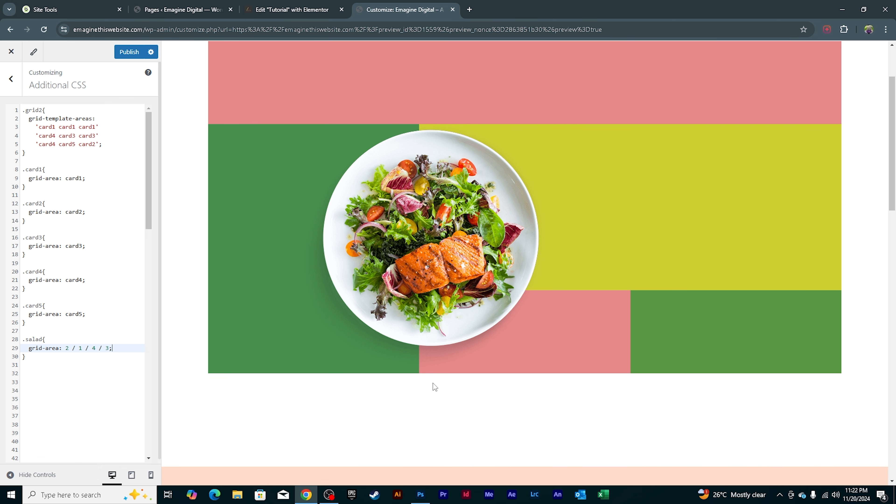
{"action": "left_click", "coordinate": [136, 53]}
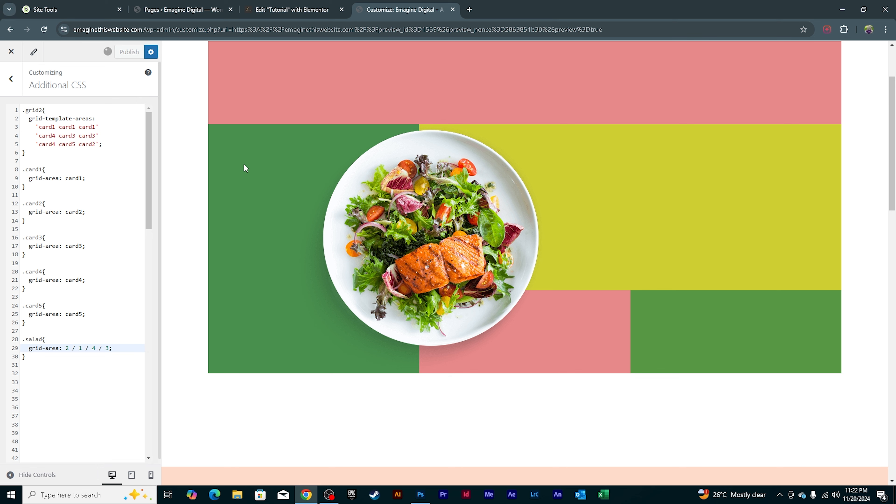
Switch back to the Elementor editor, reload it and show it in full screen.
{"action": "left_click", "coordinate": [305, 6]}
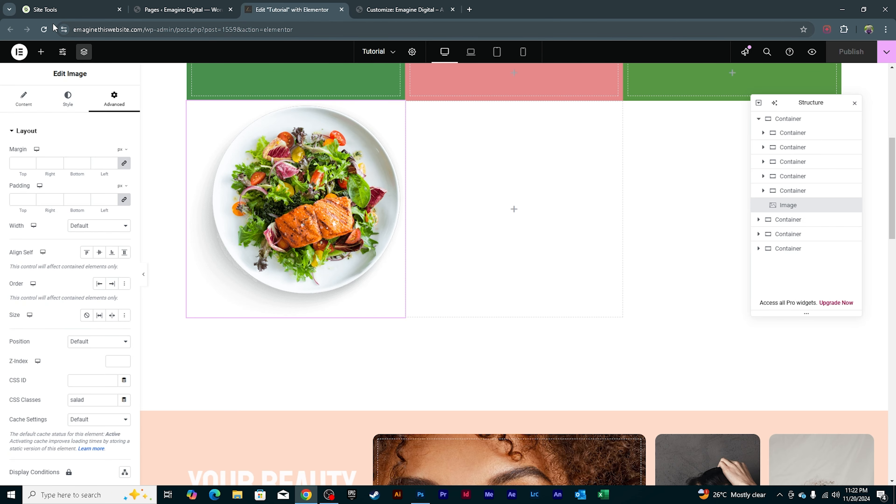
{"action": "left_click", "coordinate": [44, 30]}
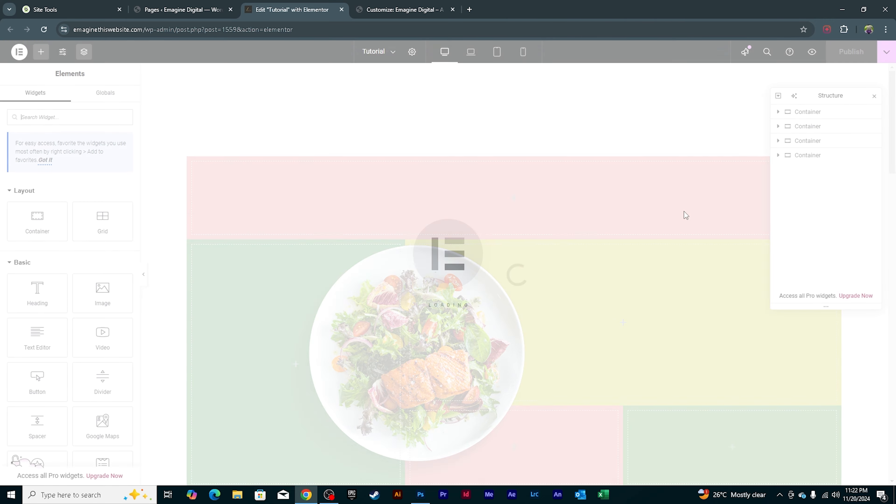
{"action": "key", "text": "F11"}
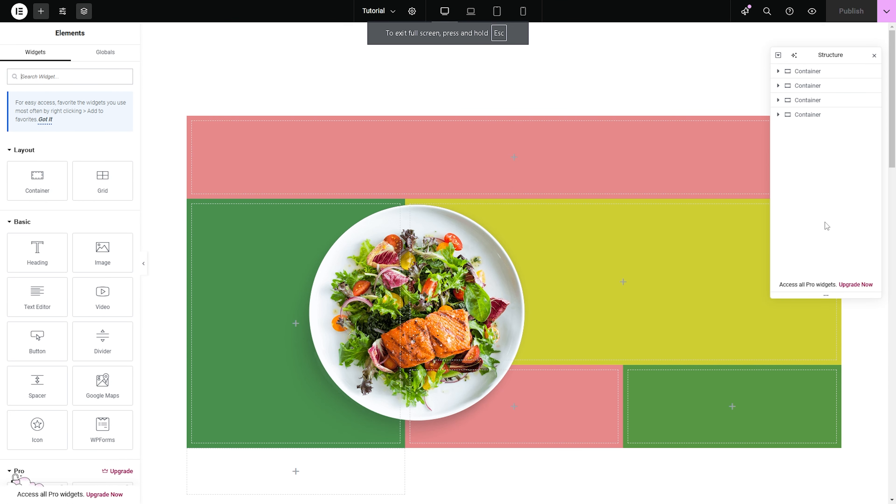
{"action": "left_click_drag", "start_coordinate": [894, 91], "coordinate": [894, 103]}
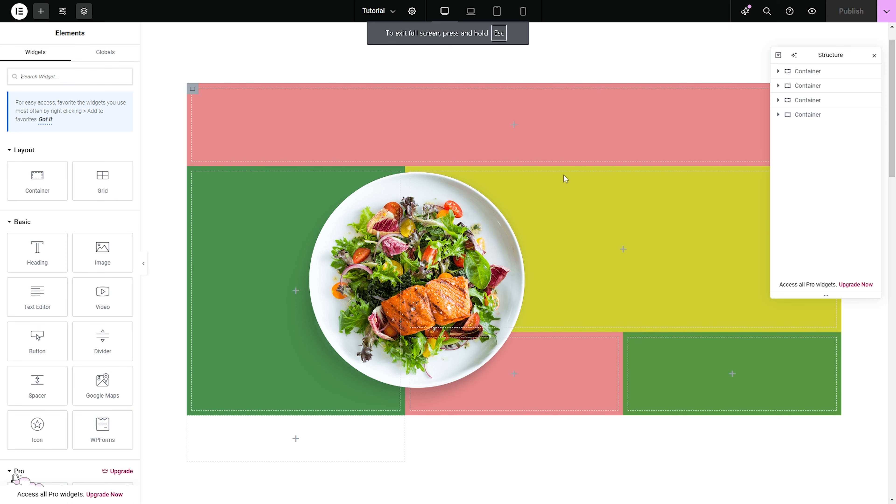
Select the Image widget inside the first grid container and set its width to 21%.
{"action": "left_click", "coordinate": [780, 72]}
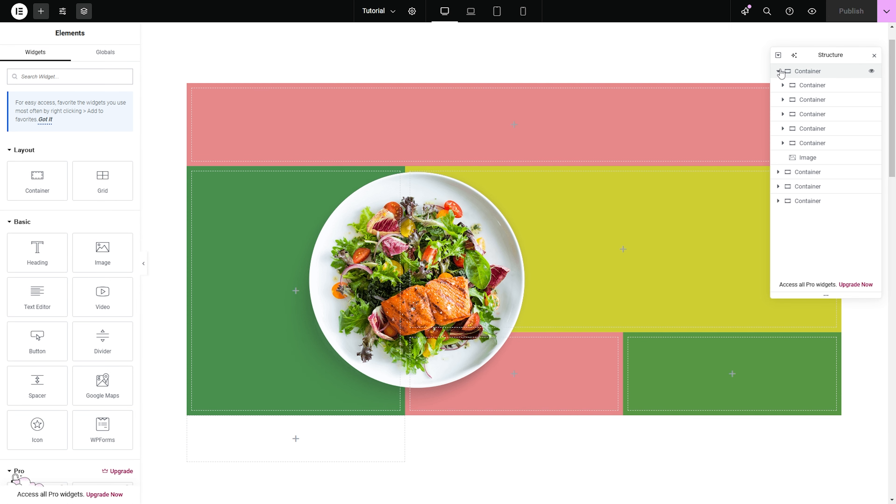
{"action": "left_click", "coordinate": [784, 143]}
{"action": "left_click", "coordinate": [858, 160]}
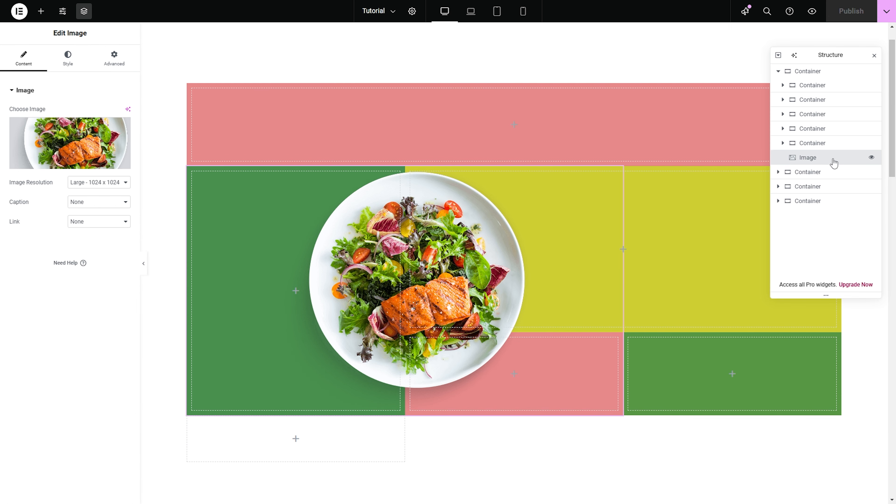
{"action": "left_click", "coordinate": [81, 62]}
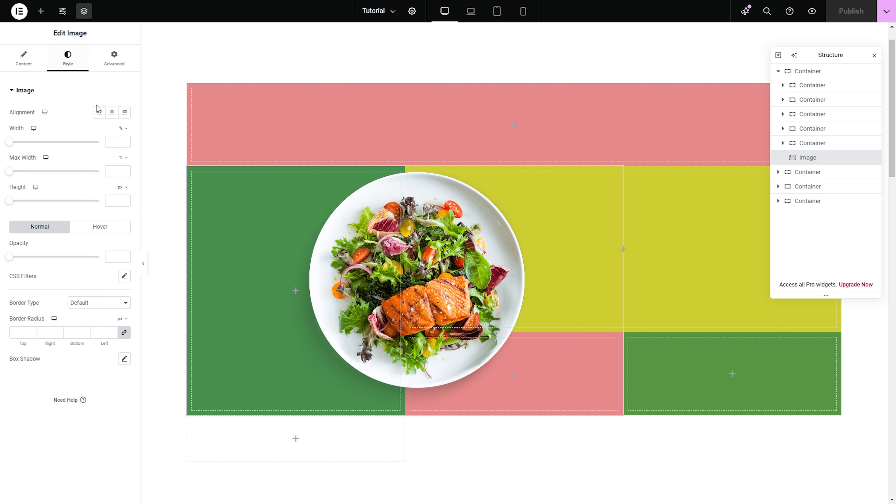
{"action": "left_click_drag", "start_coordinate": [9, 144], "coordinate": [28, 148]}
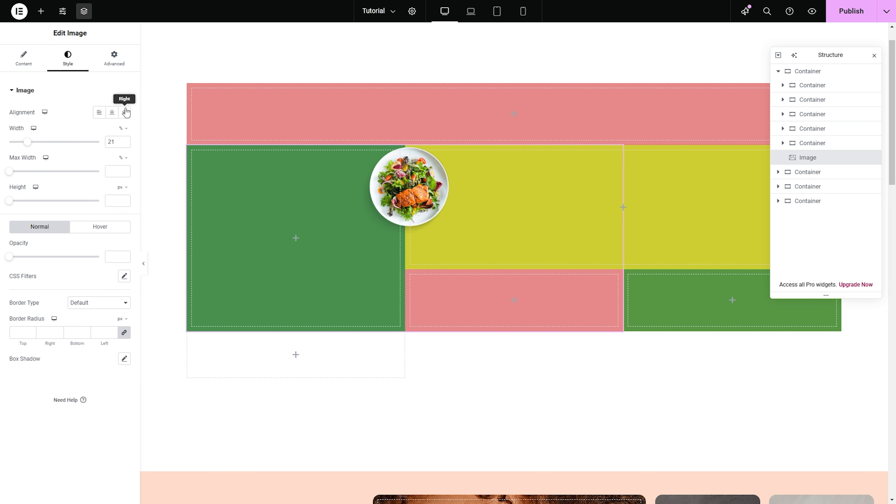
Unlink the salad image's margin values, set its top margin to 159 px, and publish the page.
{"action": "left_click", "coordinate": [120, 63]}
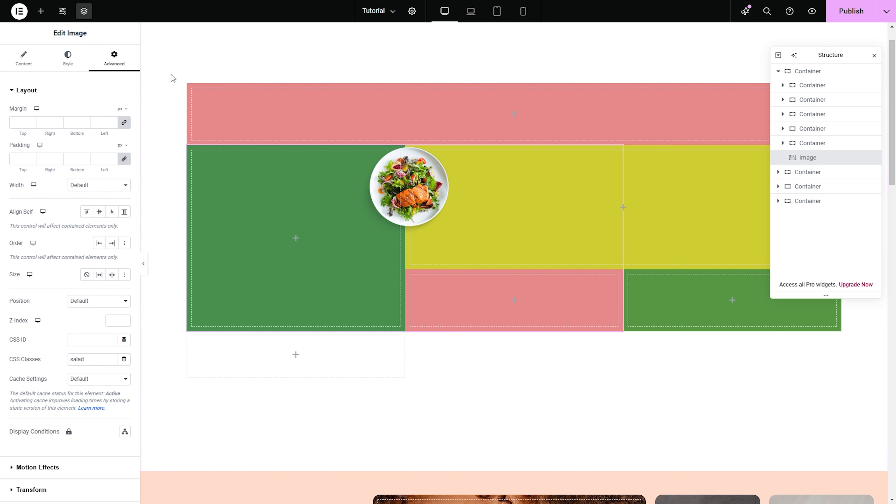
{"action": "left_click", "coordinate": [127, 123]}
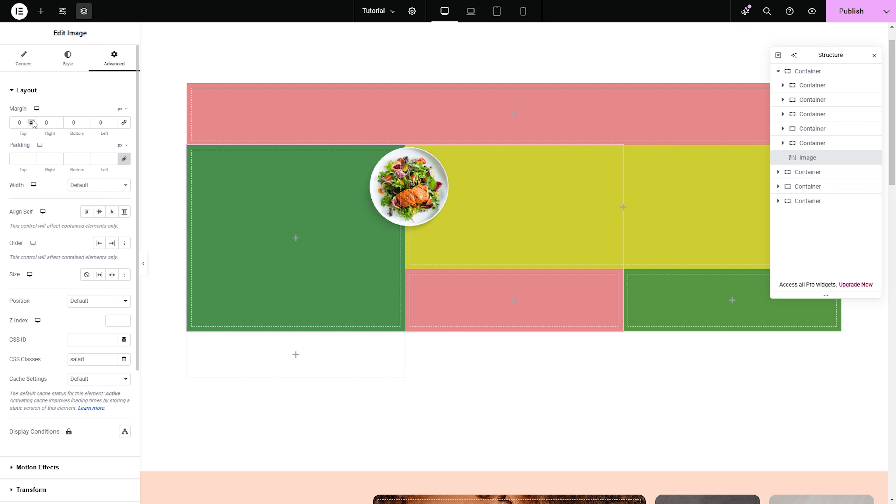
{"action": "left_click", "coordinate": [32, 121]}
{"action": "left_click_drag", "start_coordinate": [32, 121], "coordinate": [32, 121]}
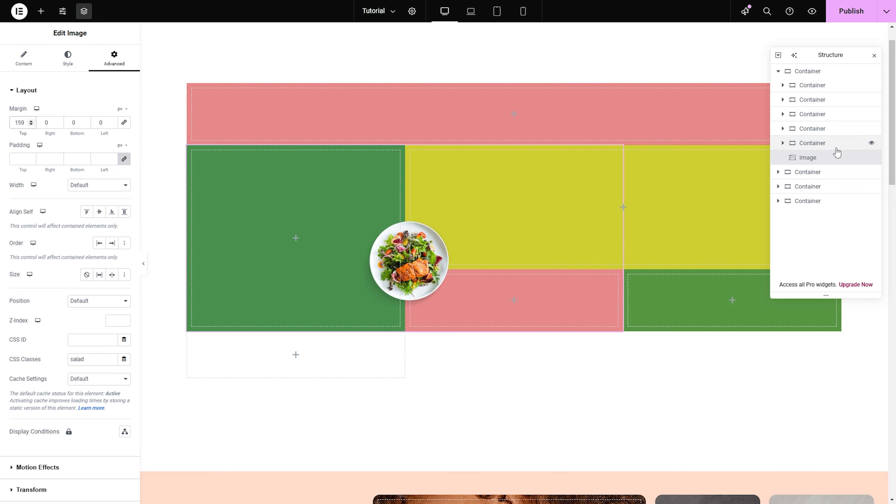
{"action": "left_click", "coordinate": [826, 12]}
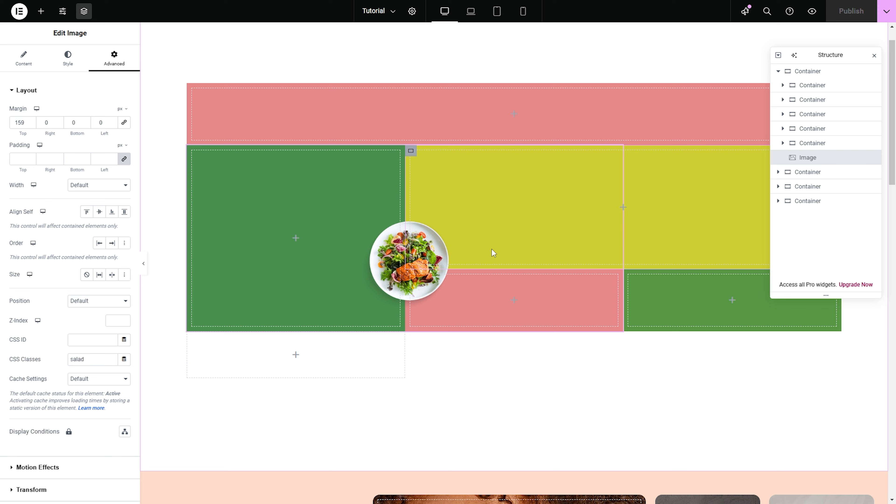
Examine the "Your home away from home" section further down the page, where the salad image overlaps the grid cells.
{"action": "left_click_drag", "start_coordinate": [891, 88], "coordinate": [891, 330]}
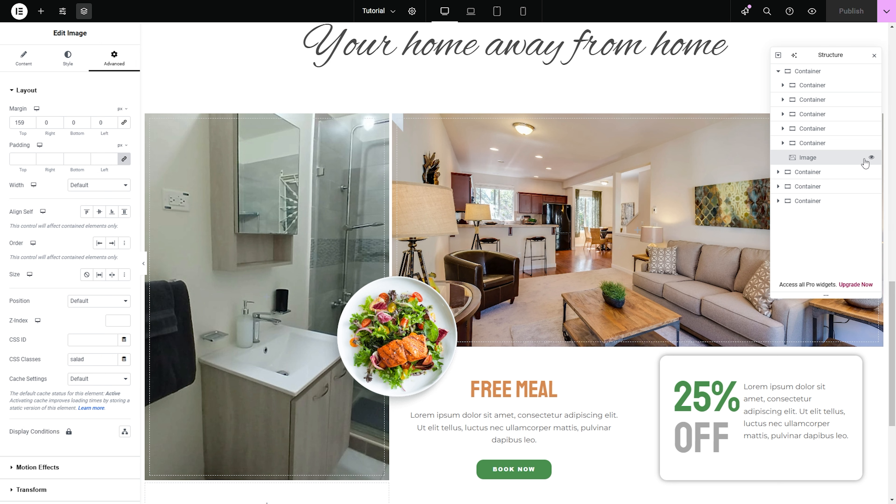
{"action": "scroll", "coordinate": [894, 287], "scroll_direction": "down", "scroll_amount": 1}
{"action": "scroll", "coordinate": [894, 288], "scroll_direction": "up", "scroll_amount": 2}
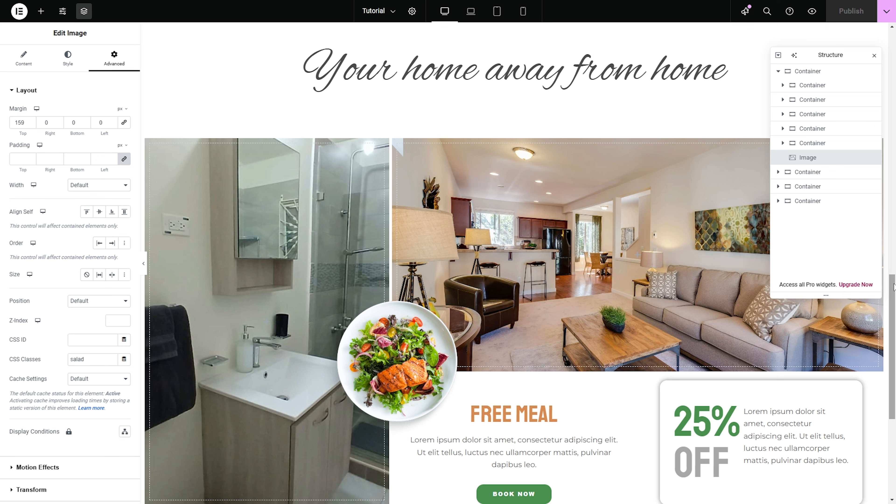
{"action": "left_click_drag", "start_coordinate": [894, 282], "coordinate": [894, 288]}
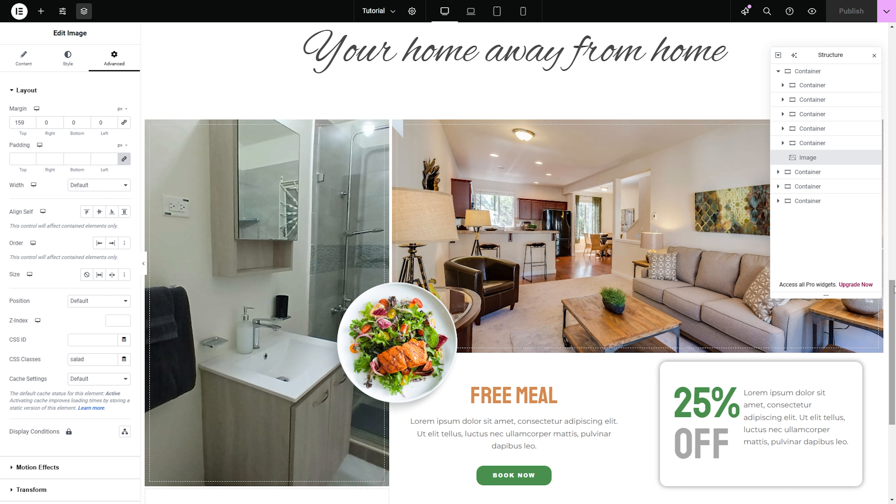